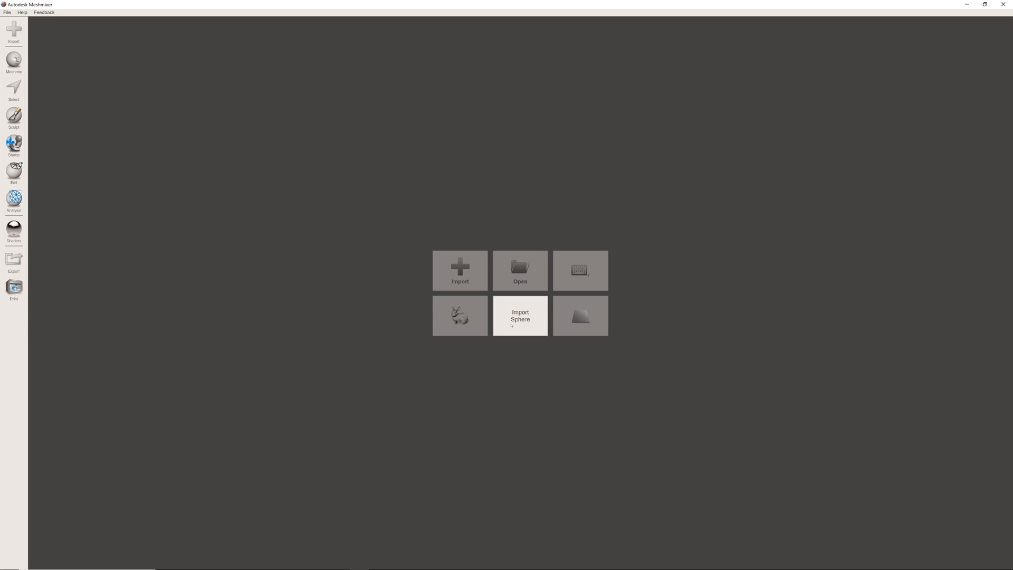
- Import the sample bunny model and view it on the printer bed from several sides
click(466, 318)
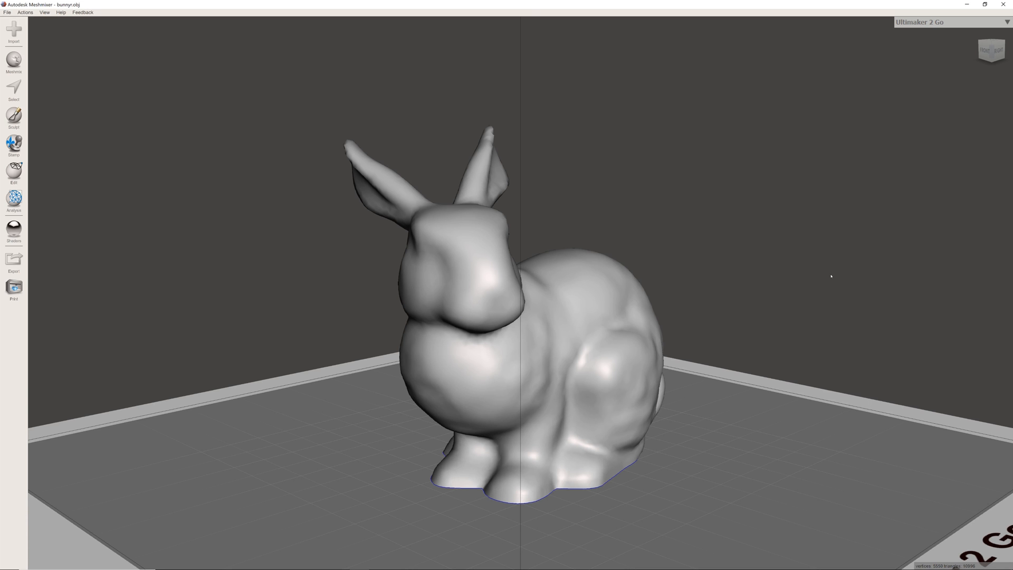
right_drag(767, 304, 382, 234)
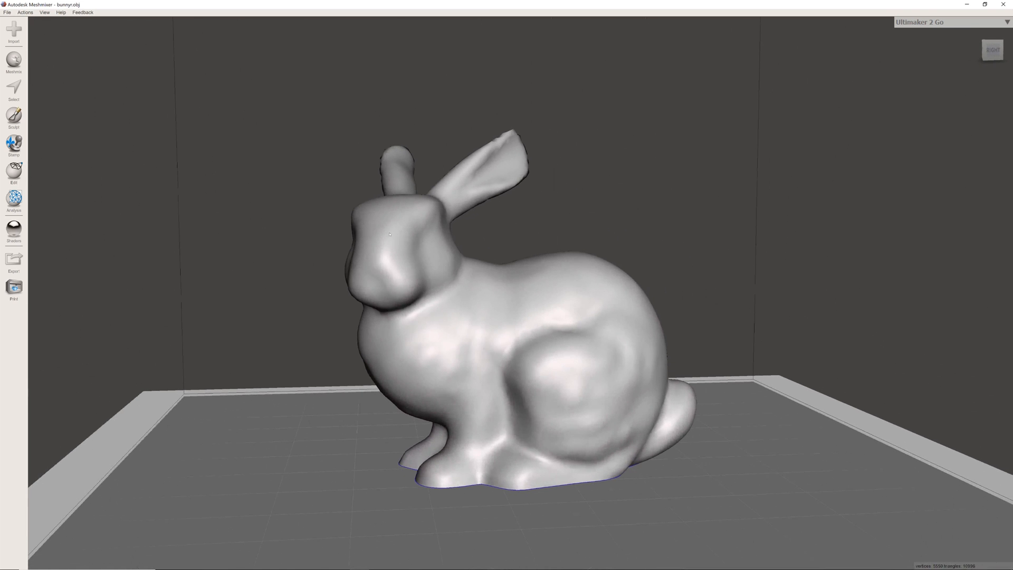
right_drag(715, 354, 753, 394)
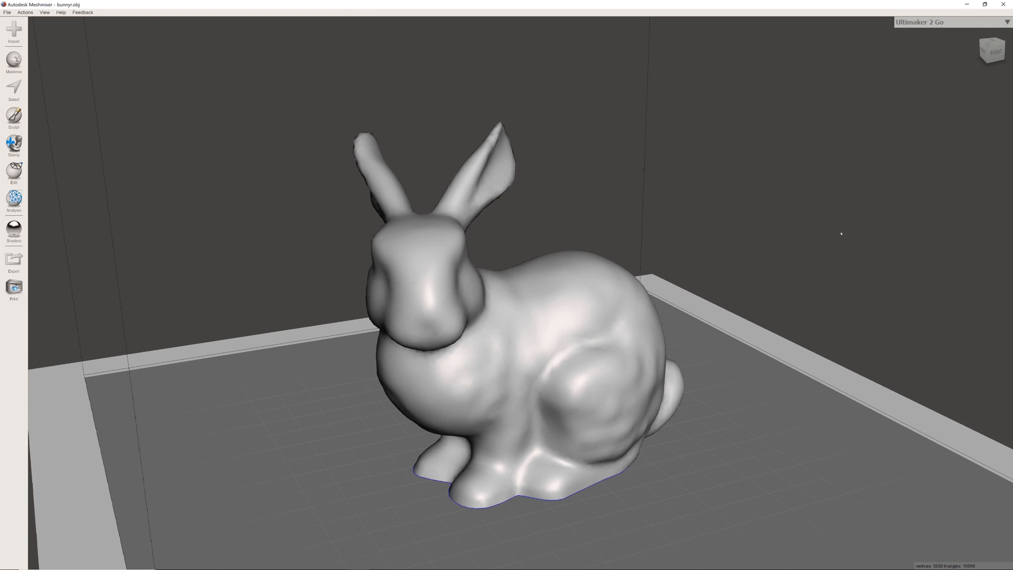
right_drag(860, 238, 816, 277)
scroll(695, 286, down, 10)
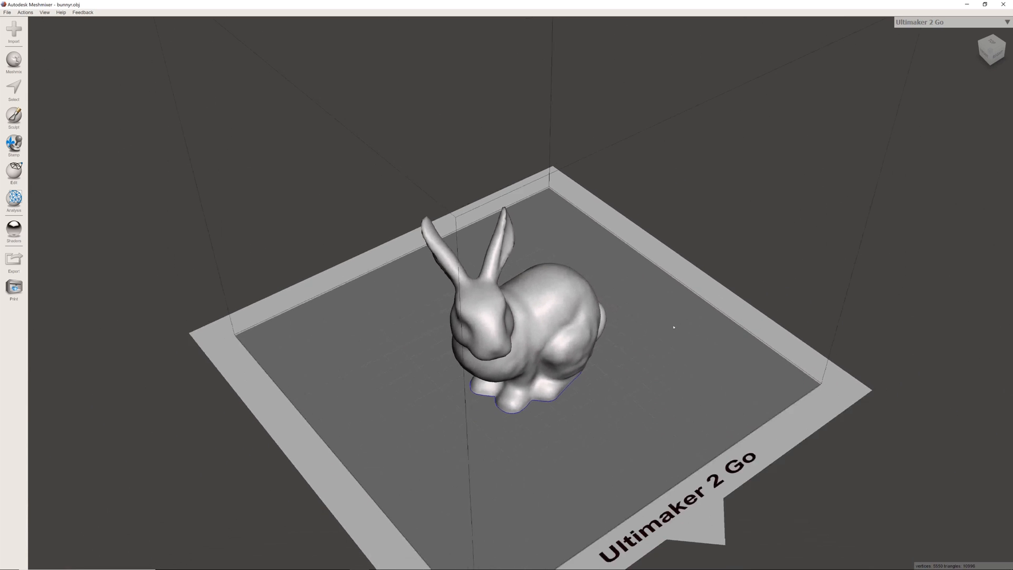
right_drag(779, 464, 724, 437)
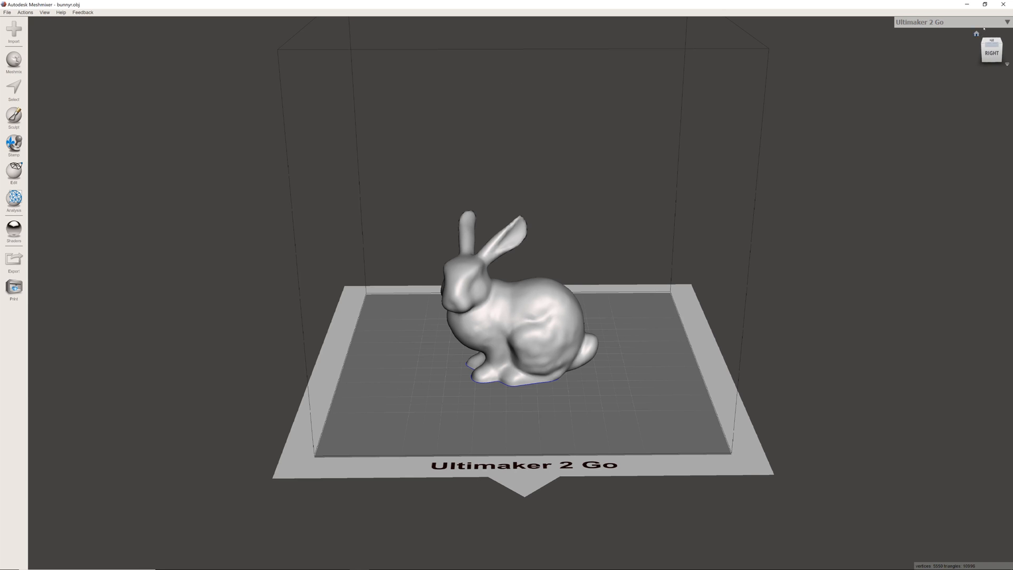
- Set the printer to the Ultimaker 2+
click(1007, 22)
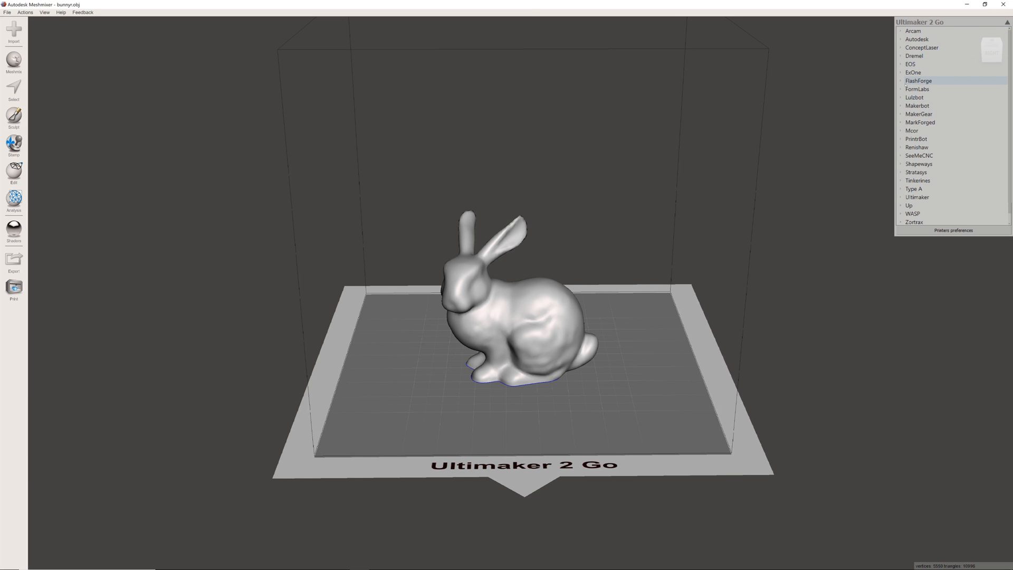
scroll(918, 204, down, 1)
click(900, 197)
click(918, 214)
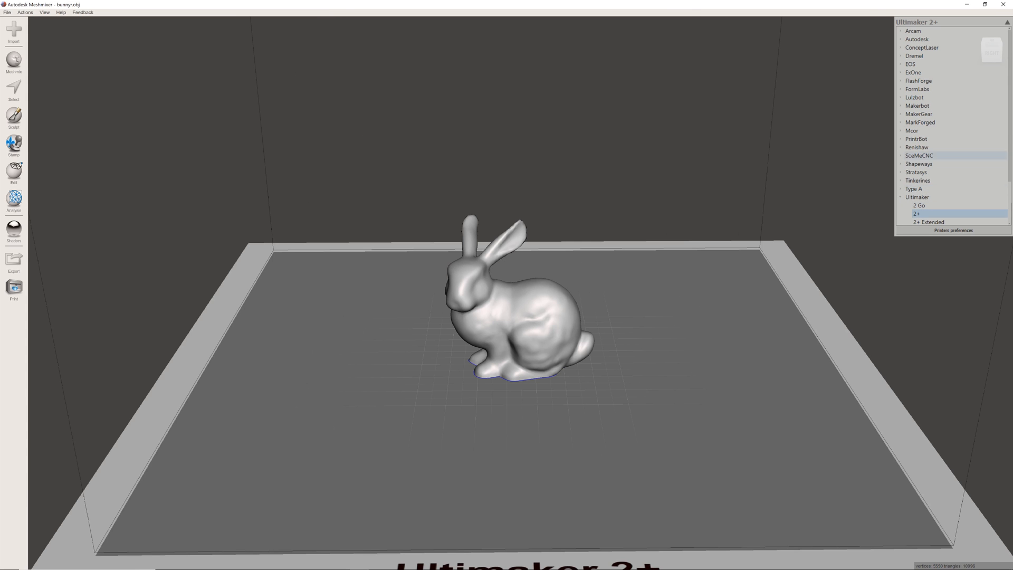
- Change the printer to the MarkForged Mark One and close the printer list
click(901, 123)
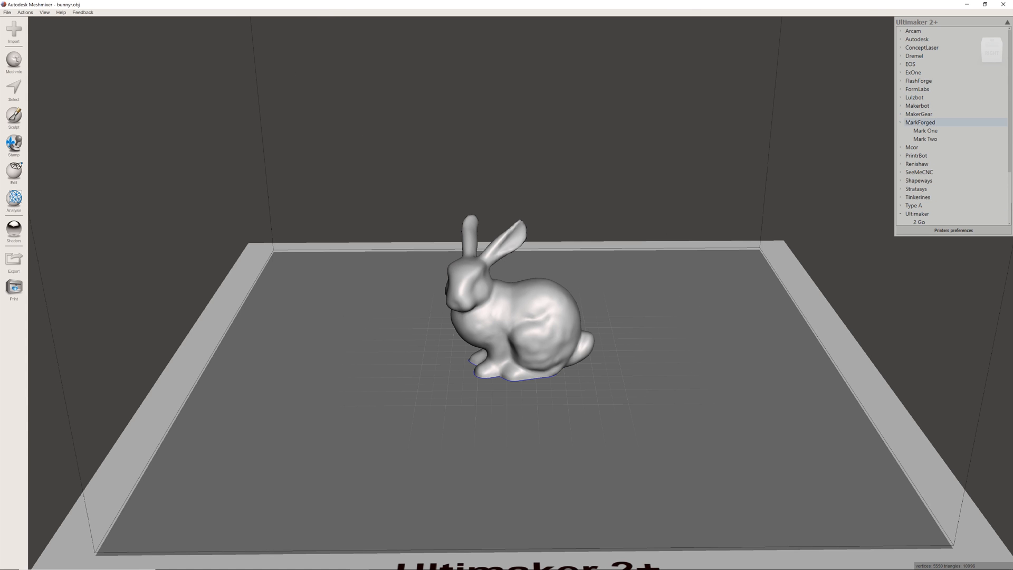
click(925, 131)
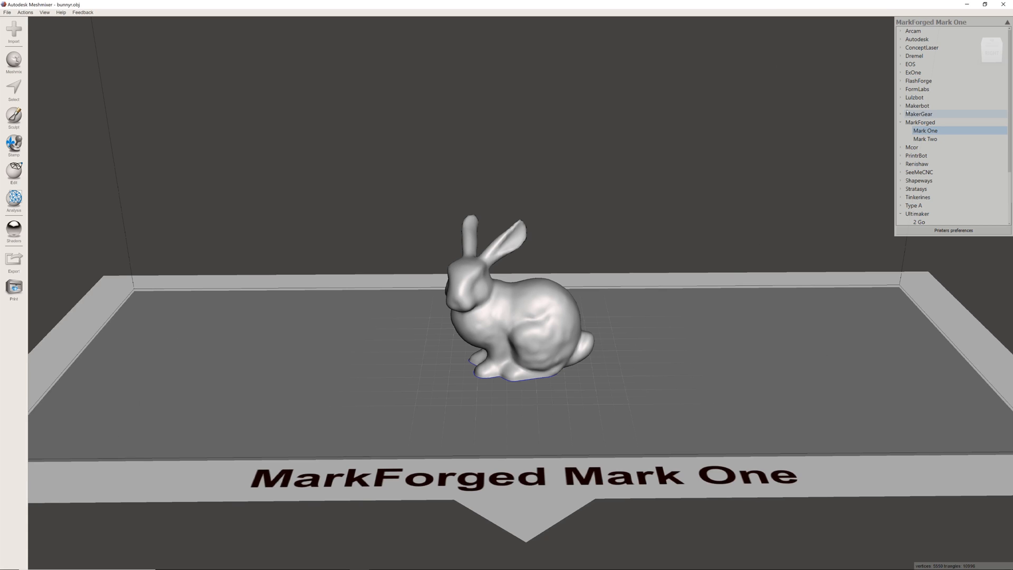
click(902, 98)
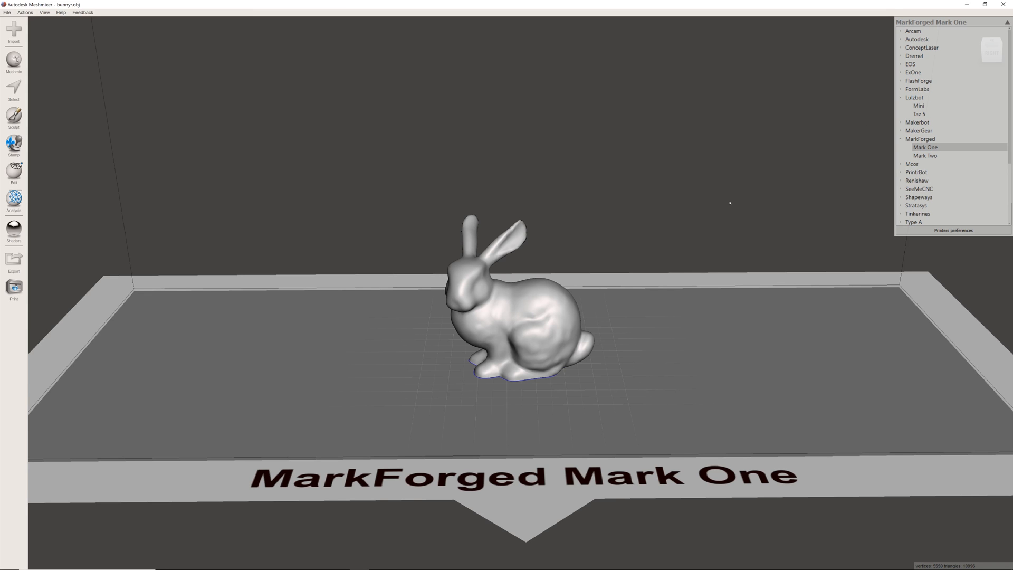
click(1007, 22)
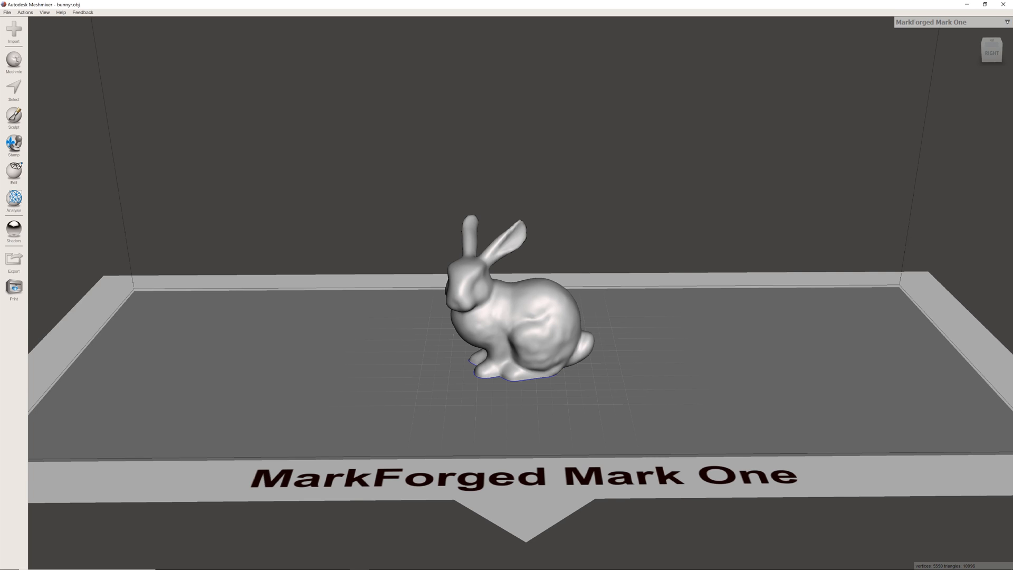
- Hide the printer bed around the bunny
click(46, 13)
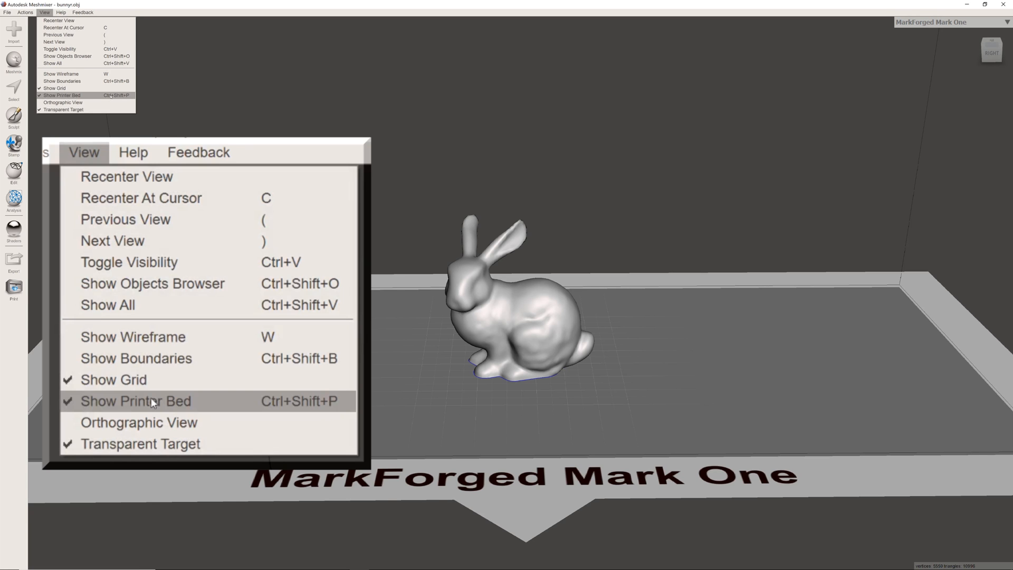
click(77, 96)
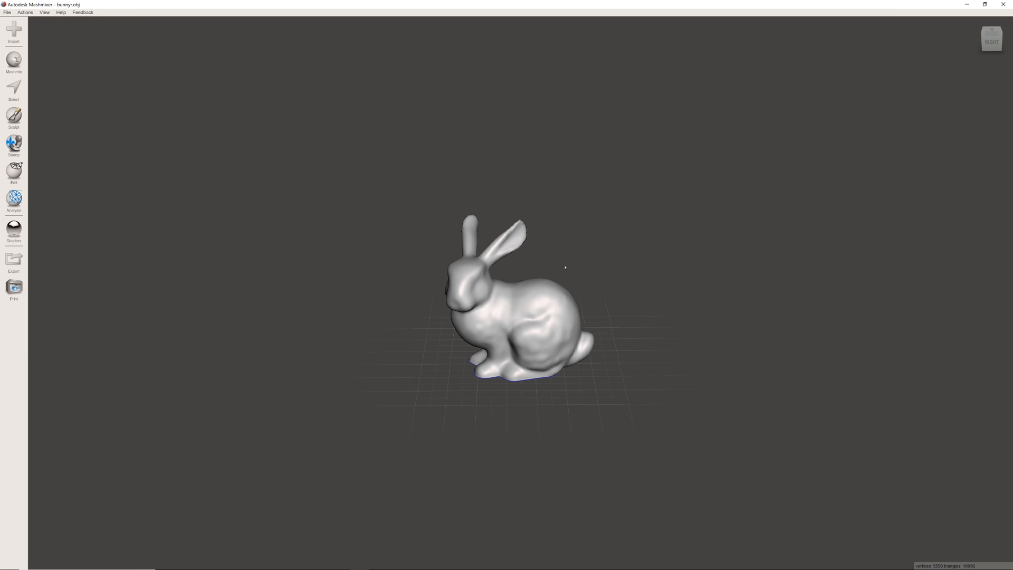
scroll(565, 267, up, 5)
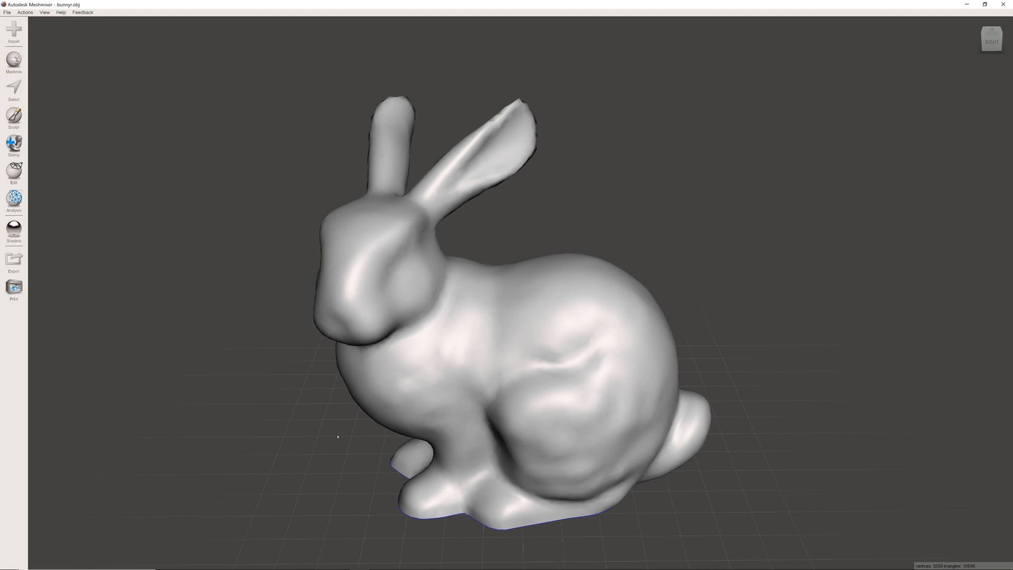
- Examine the bunny from all sides, especially the open boundary and interior at its underside
right_drag(356, 478, 297, 472)
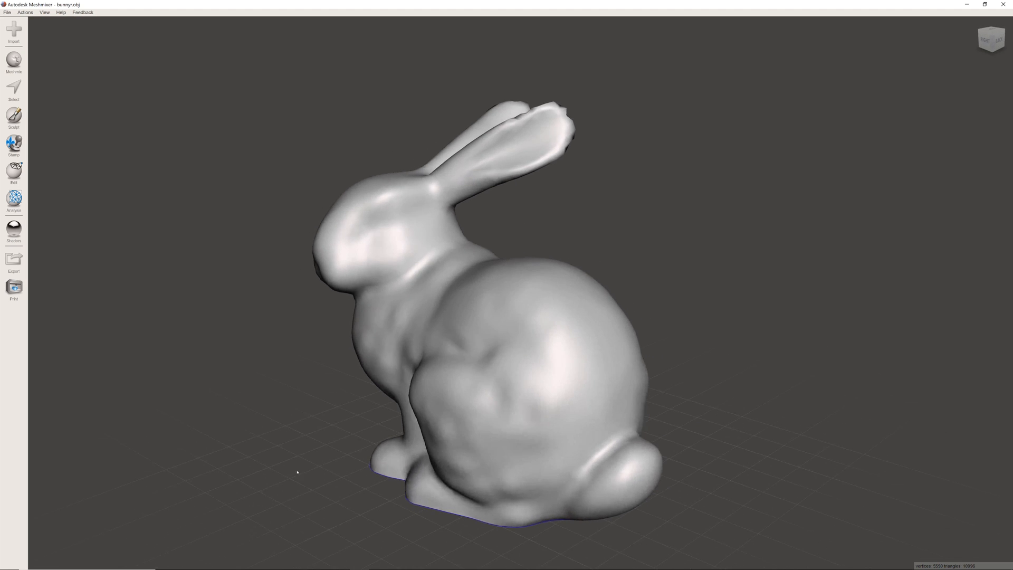
right_drag(350, 510, 370, 435)
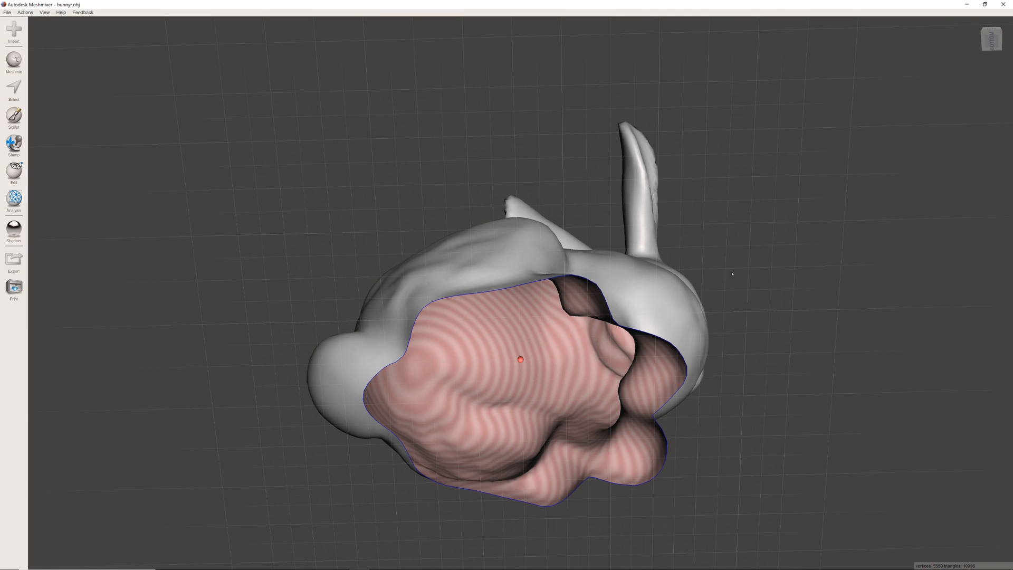
right_drag(732, 274, 504, 252)
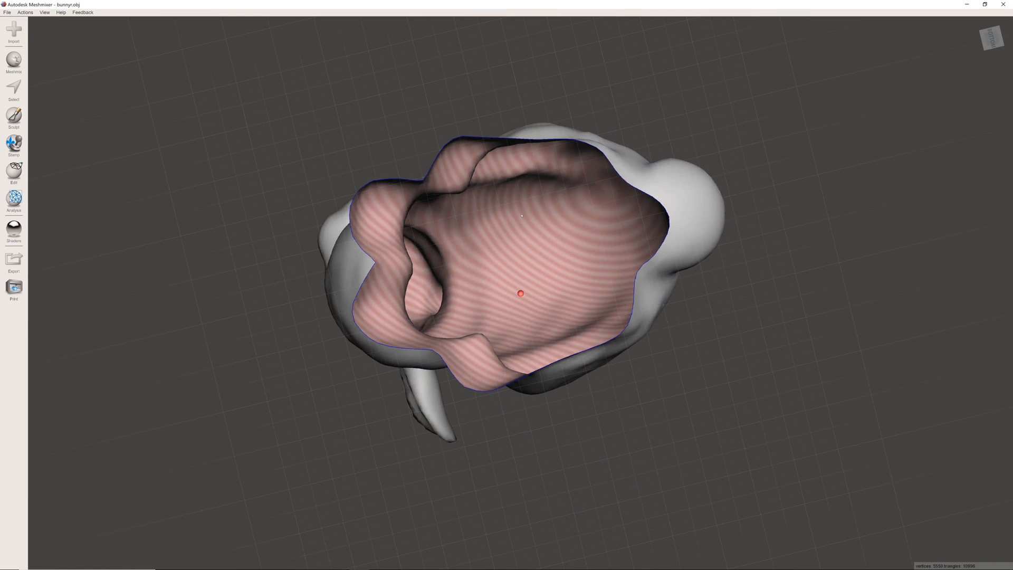
right_drag(519, 121, 393, 198)
right_drag(594, 473, 527, 364)
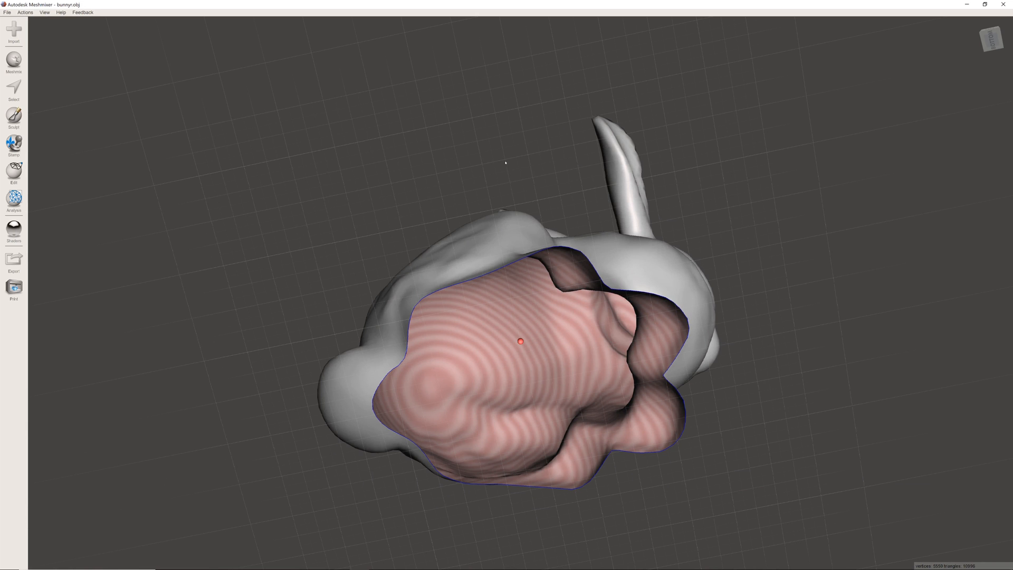
right_drag(505, 163, 692, 433)
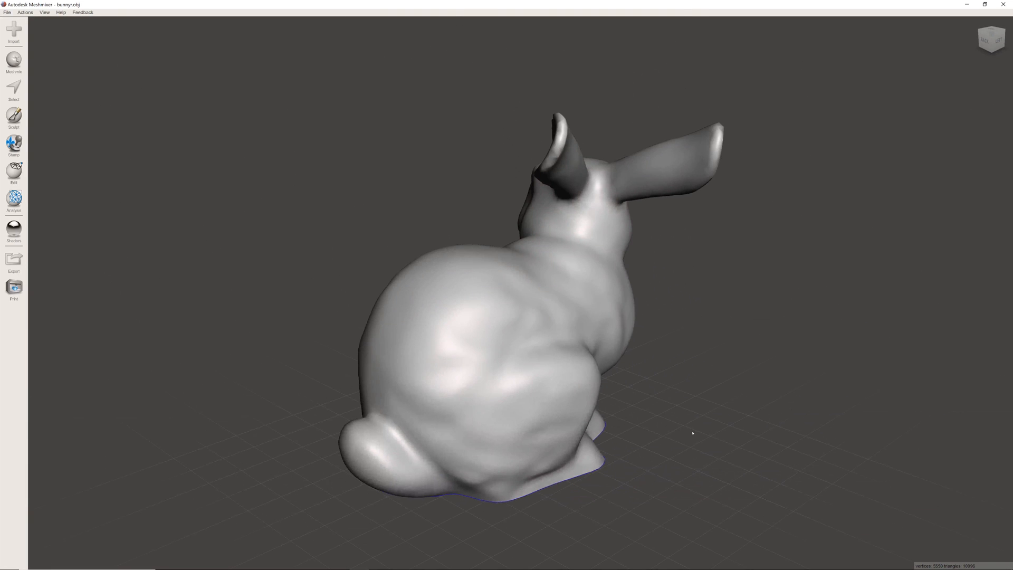
right_drag(639, 464, 421, 322)
right_drag(588, 492, 459, 432)
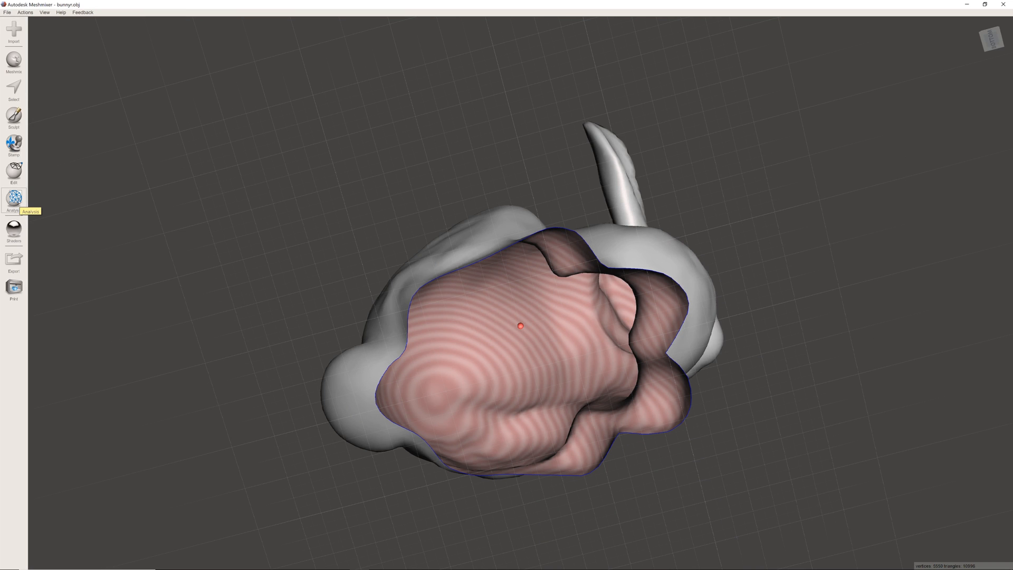
- Try closing the hole in the bunny's base with the Inspector in Flat Fill mode, and discard the repair
click(18, 201)
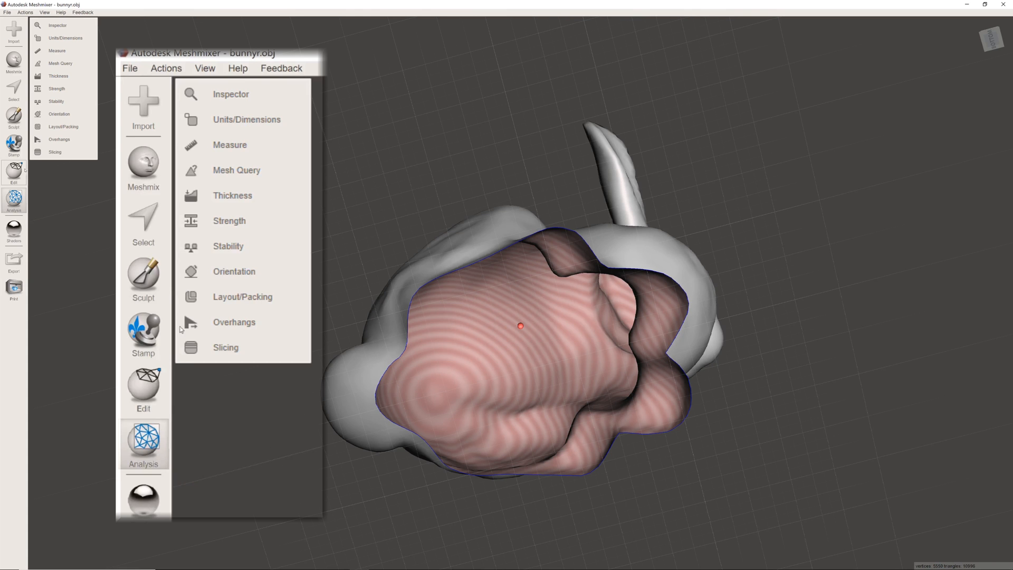
click(49, 28)
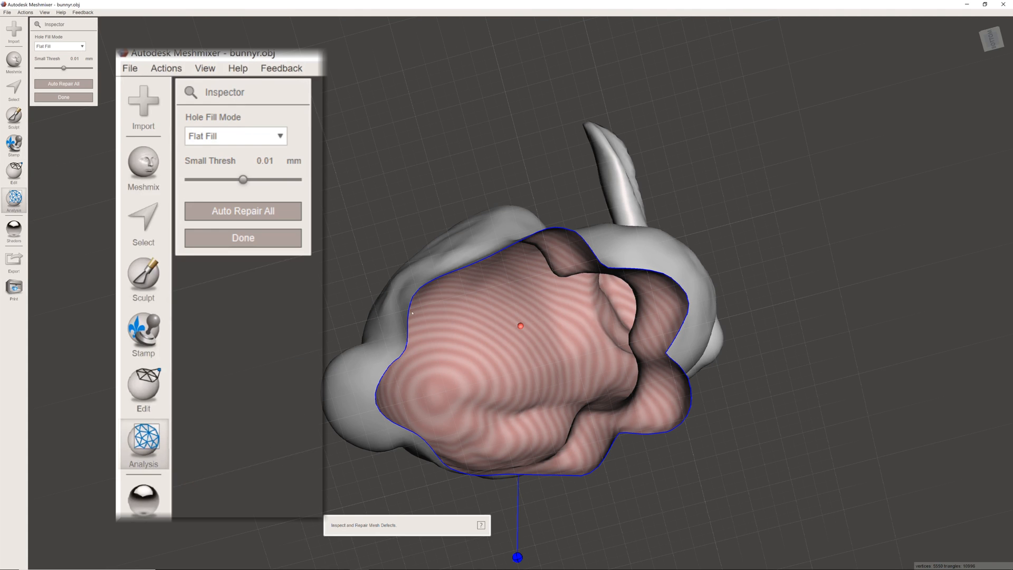
right_drag(681, 464, 742, 367)
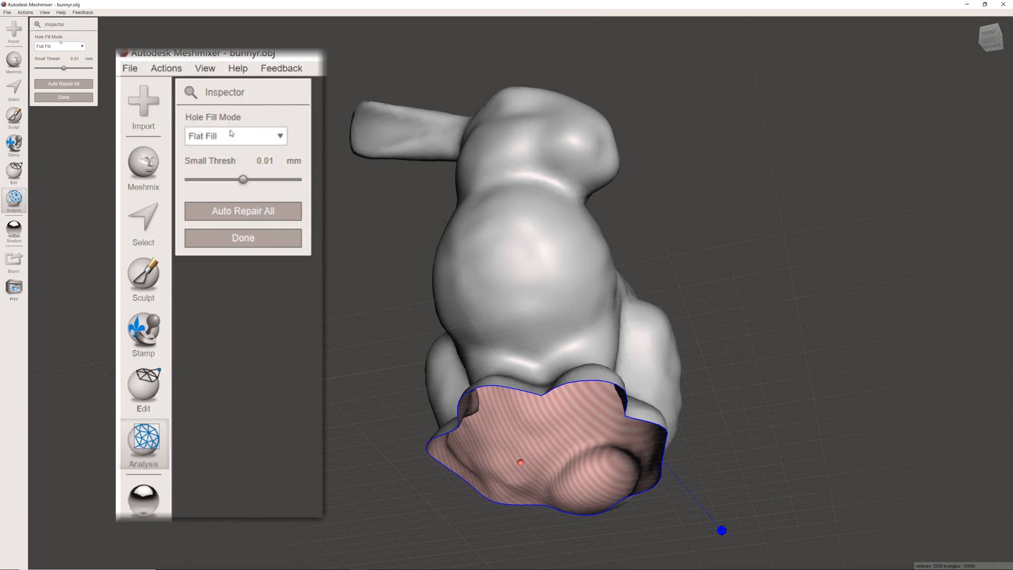
click(275, 135)
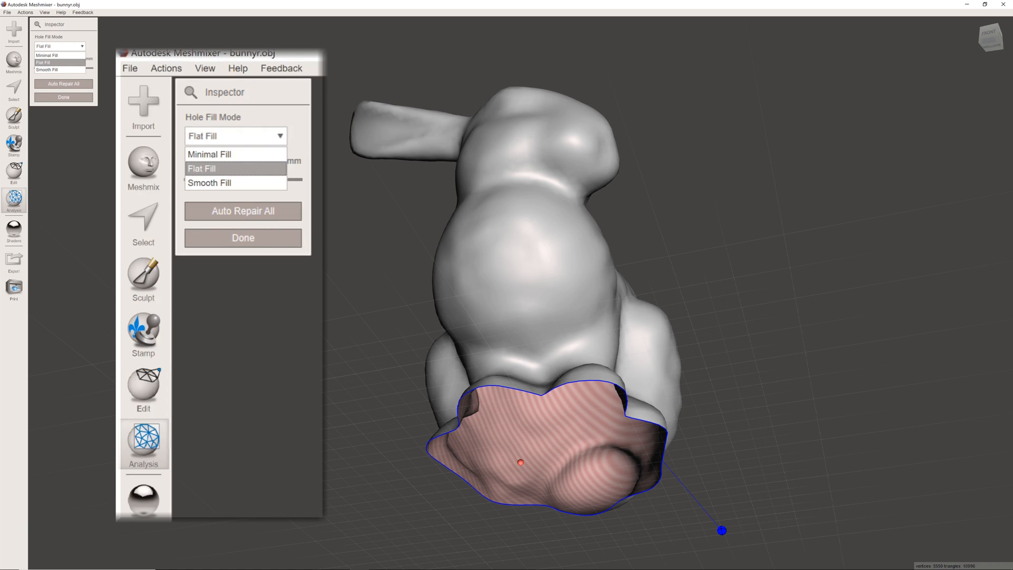
click(722, 530)
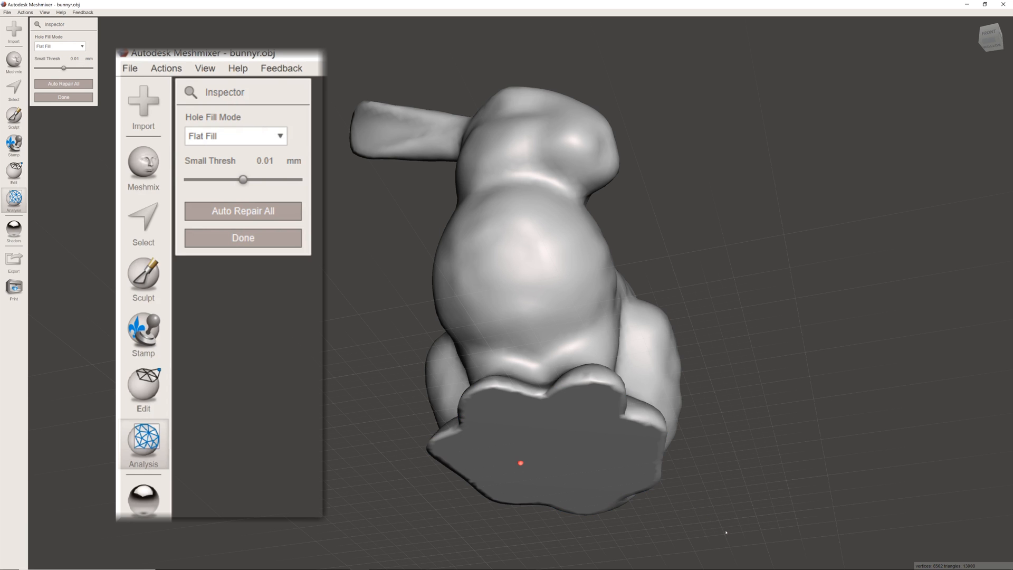
right_drag(746, 415, 499, 446)
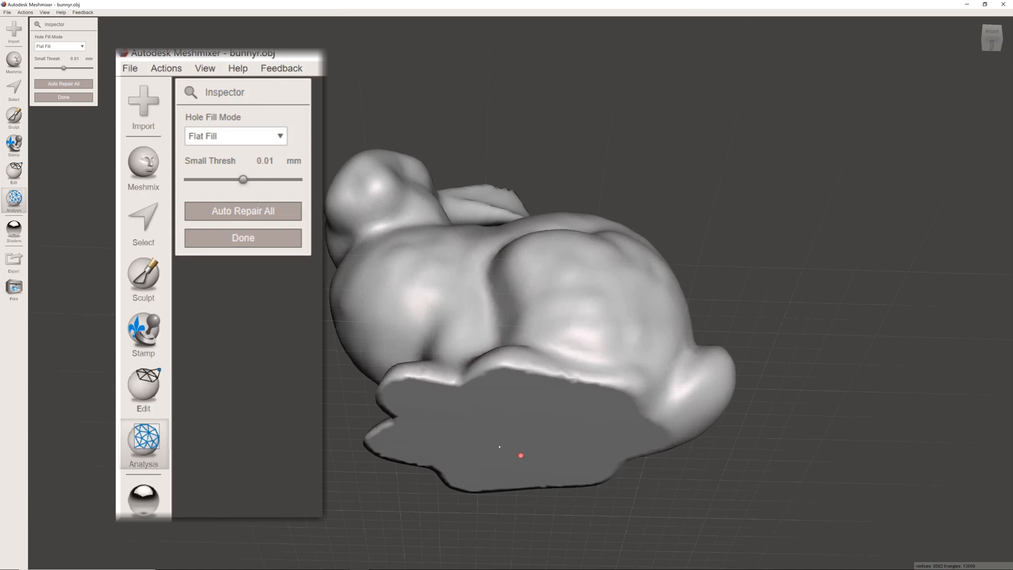
right_drag(719, 270, 752, 238)
key(Escape)
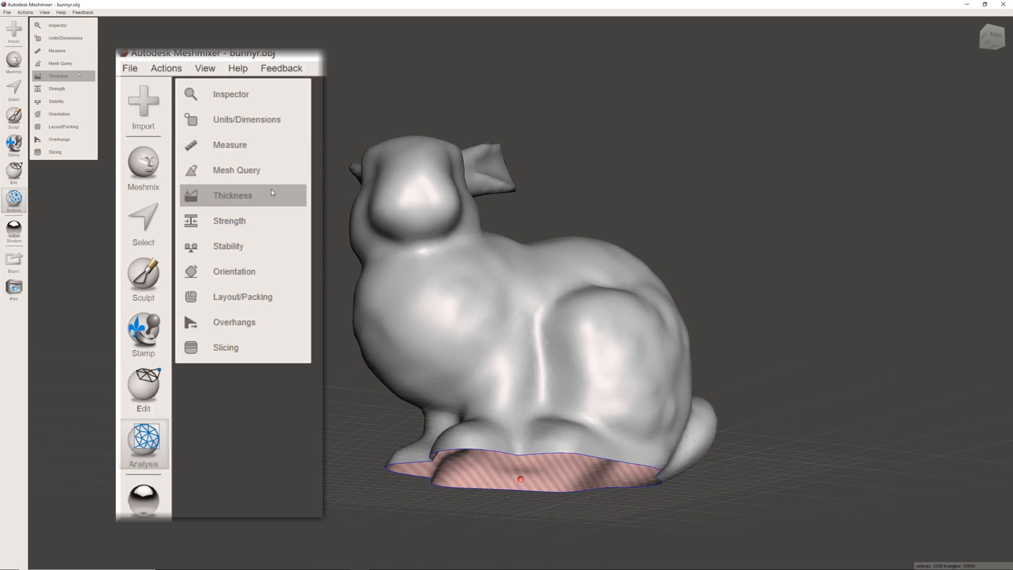
- Close the hole in the bunny's base with the Inspector in Smooth Fill mode and accept the repair
click(230, 95)
scroll(402, 378, down, 3)
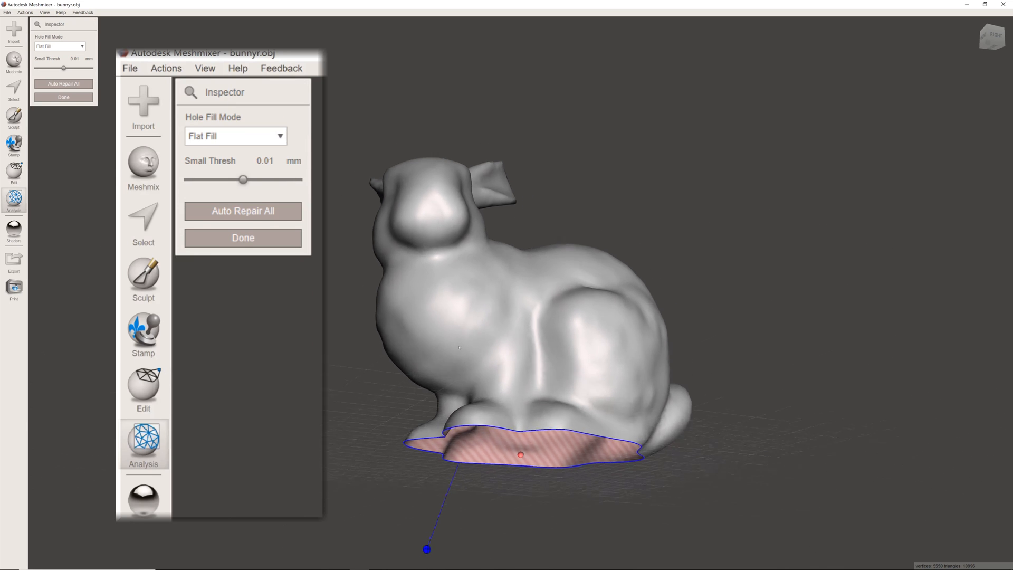
click(261, 141)
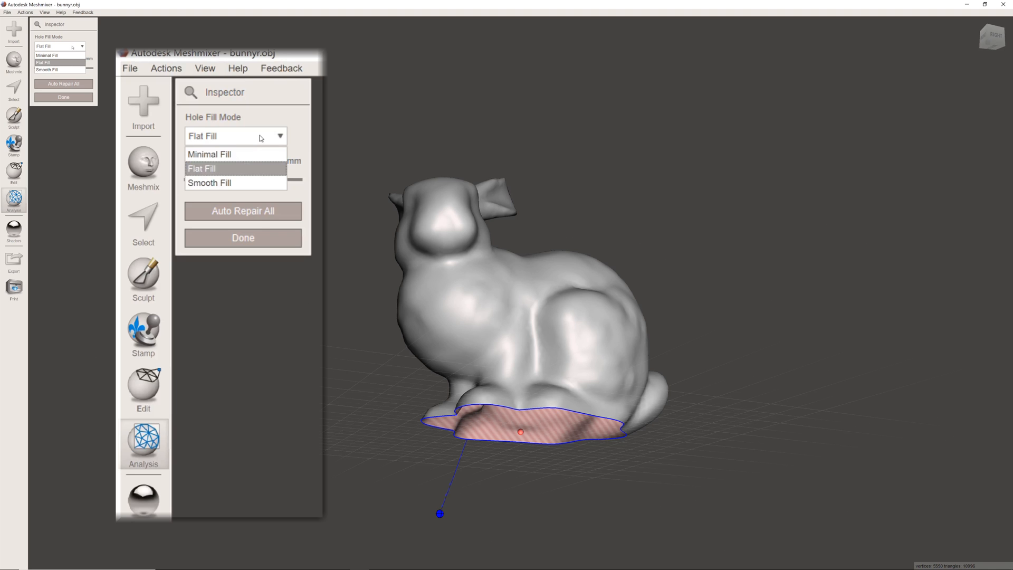
click(240, 182)
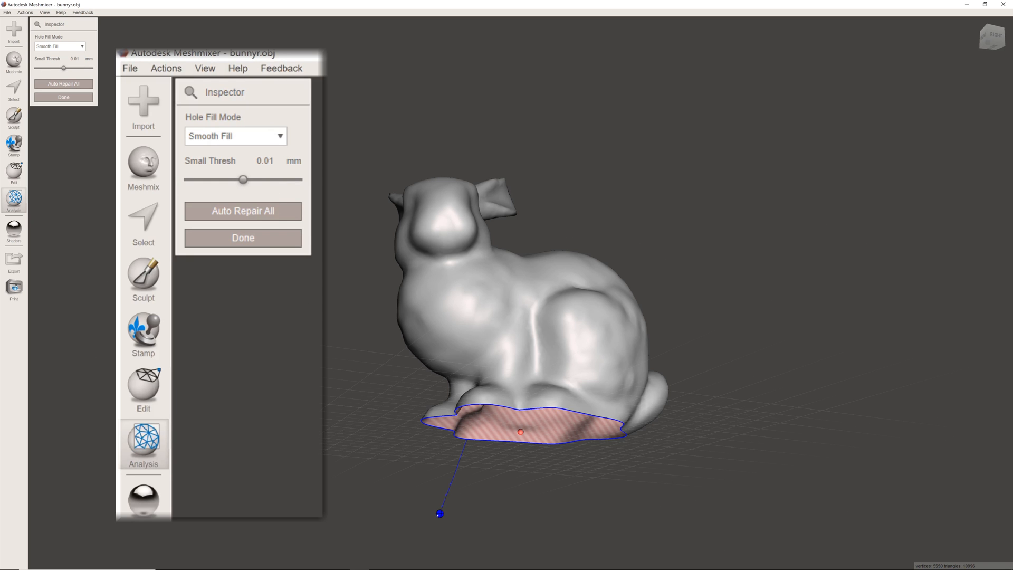
click(440, 513)
right_drag(761, 321, 567, 391)
right_drag(439, 392, 569, 545)
right_drag(754, 265, 526, 312)
click(63, 97)
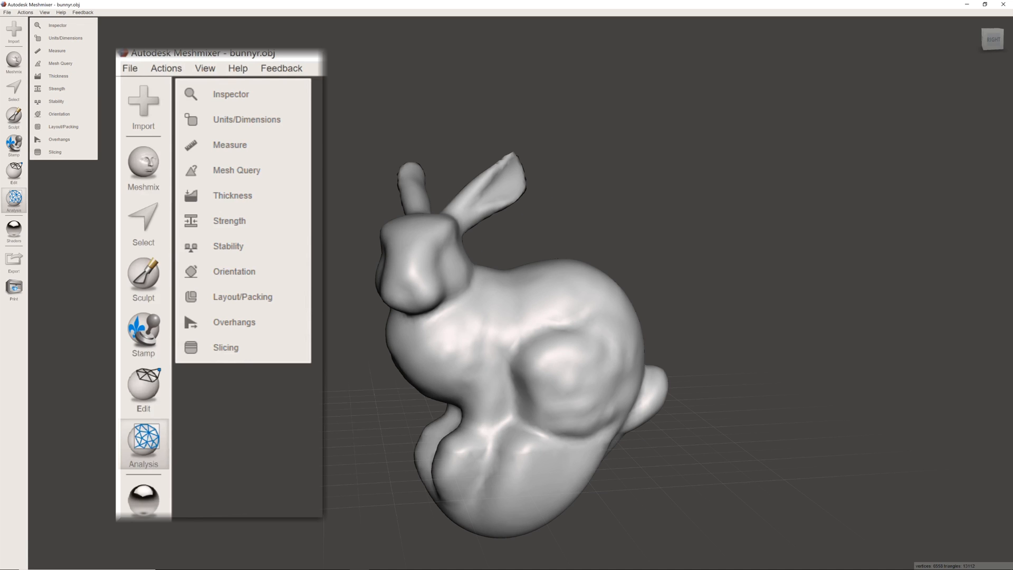
- Check the bunny's overall X, Y and Z dimensions with Units/Dimensions and close the tool
click(228, 118)
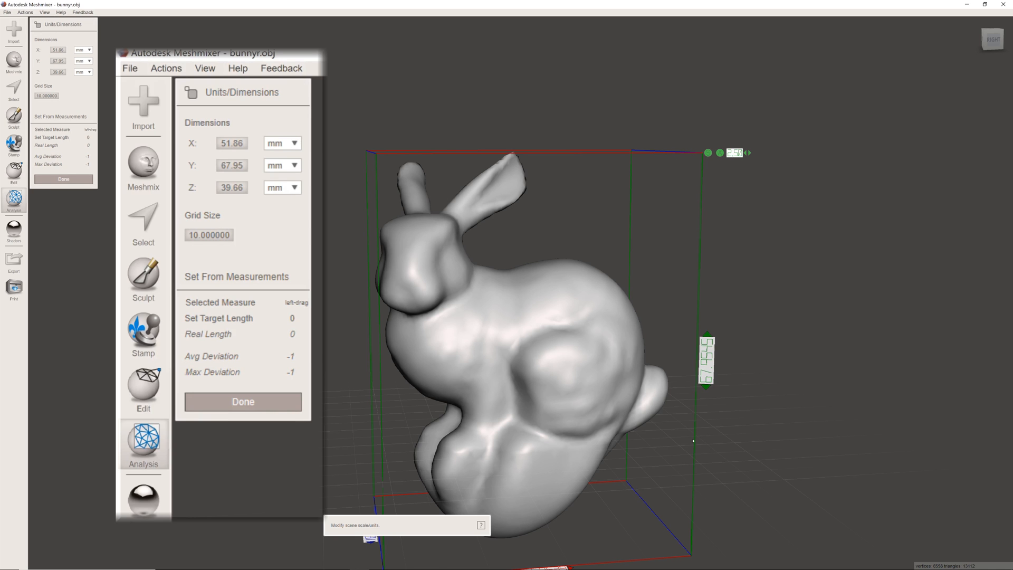
right_drag(222, 290, 332, 317)
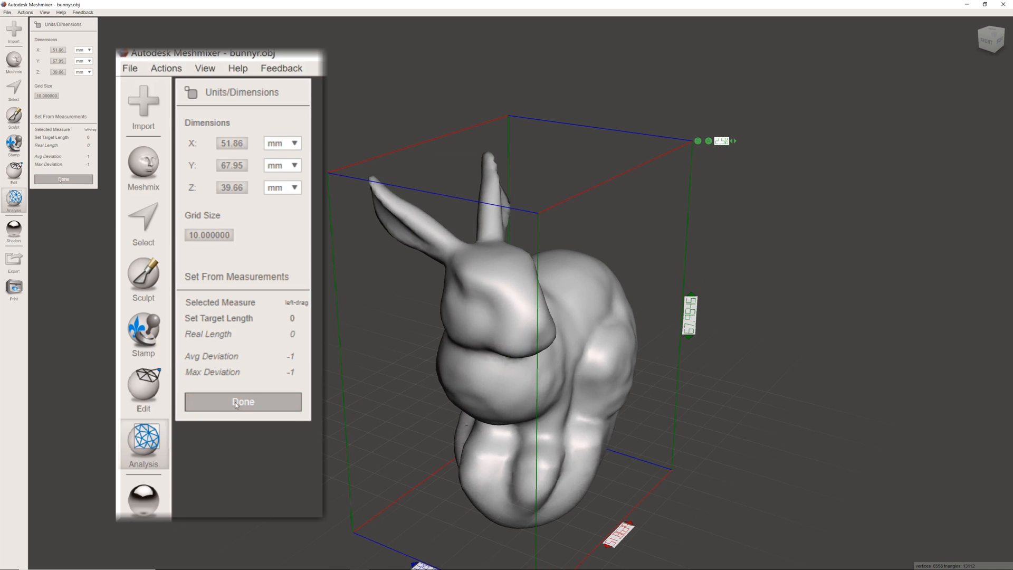
click(63, 179)
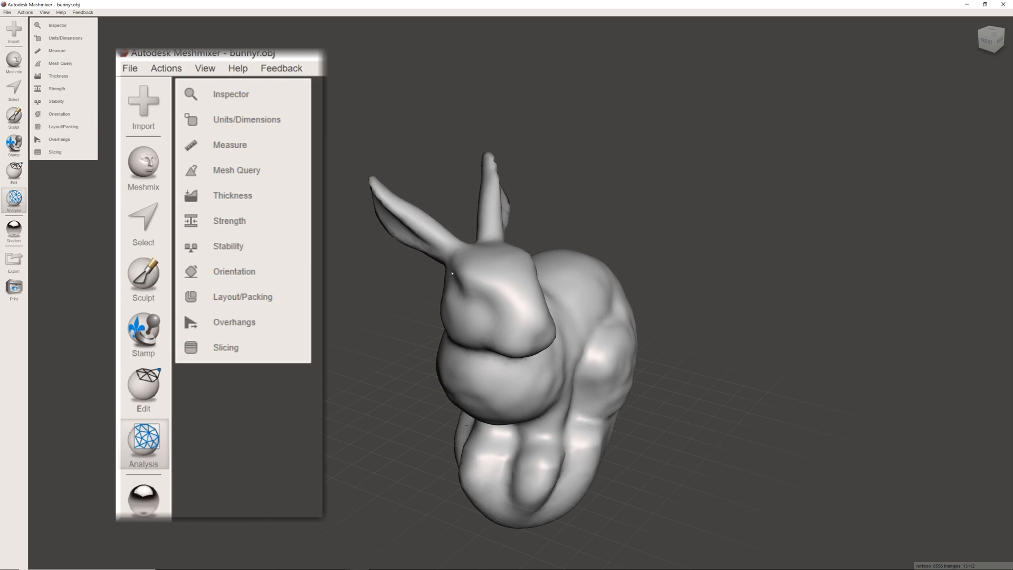
right_drag(670, 235, 426, 289)
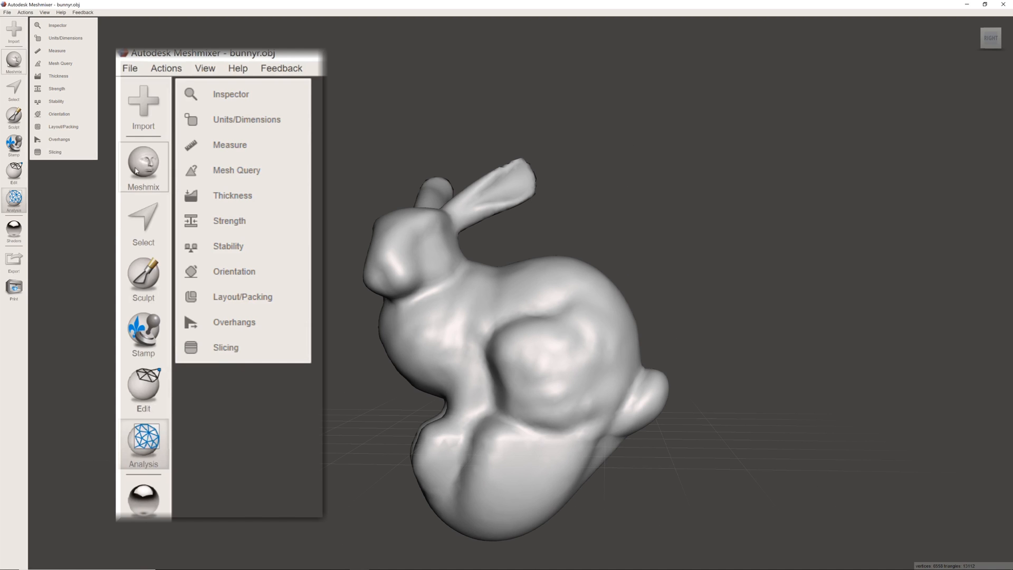
- Place a torus primitive on the bunny and reposition it on top of the head between the ears
click(13, 61)
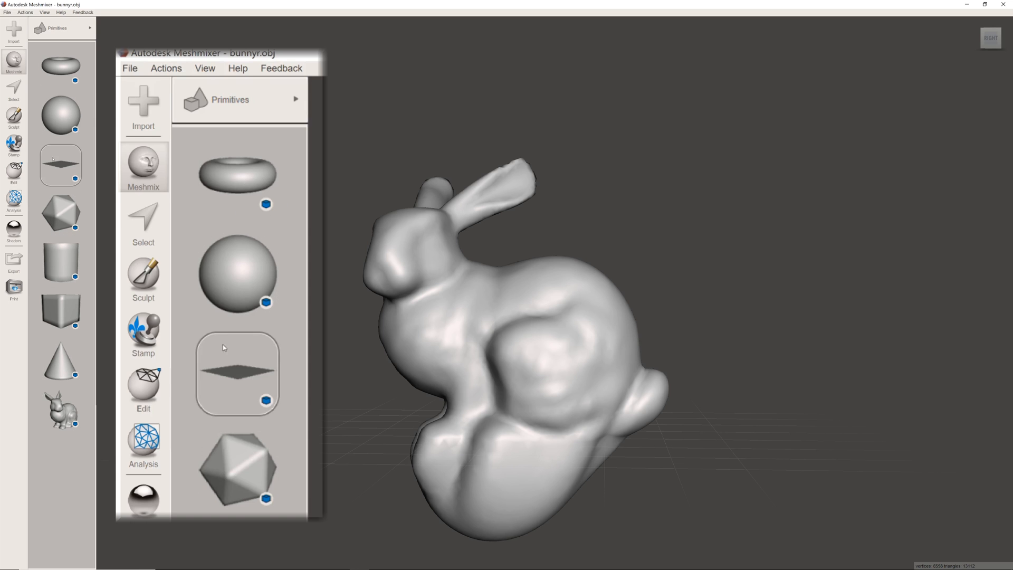
drag(60, 66, 560, 267)
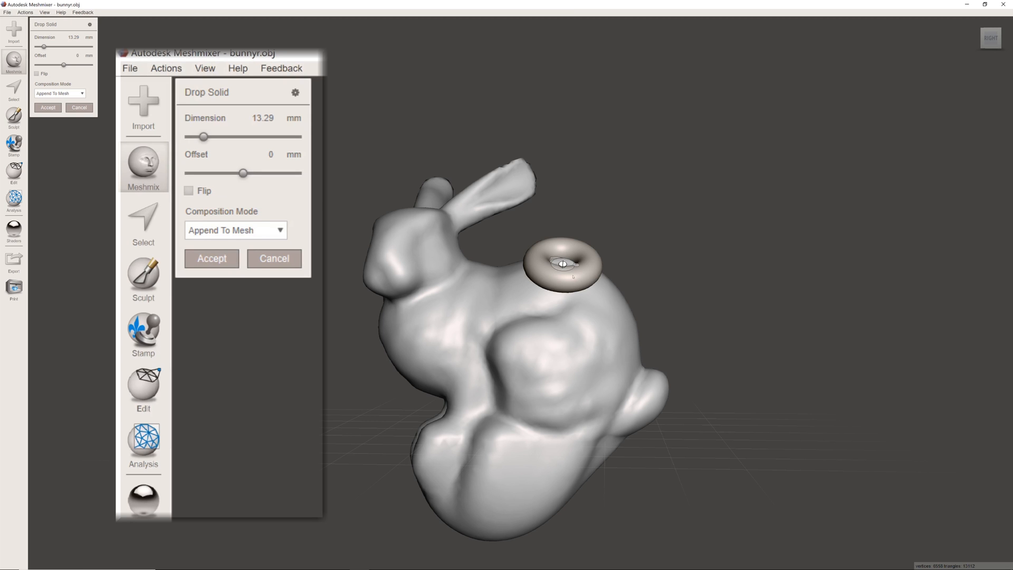
right_drag(663, 236, 588, 270)
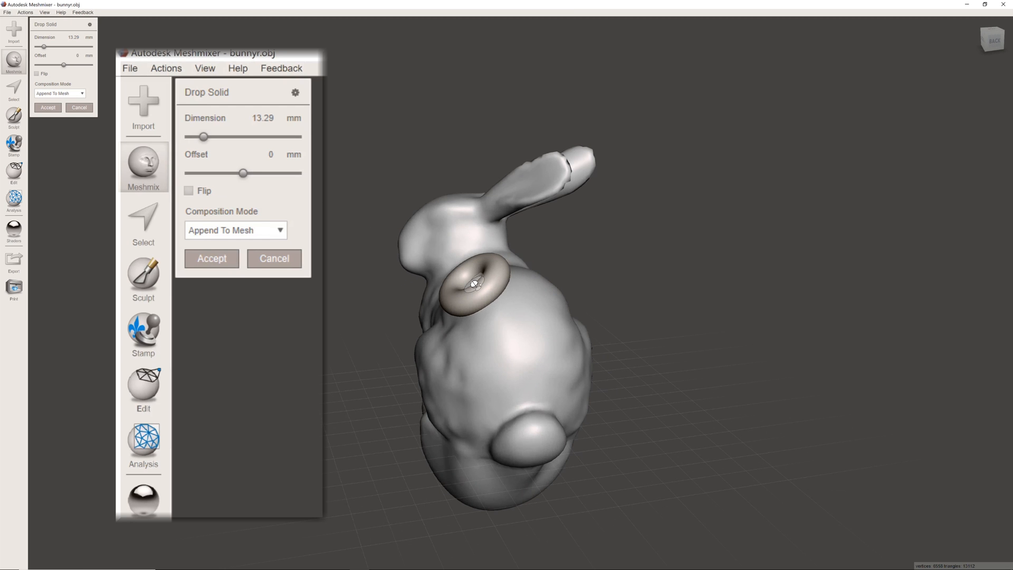
drag(475, 284, 442, 199)
right_drag(360, 243, 429, 271)
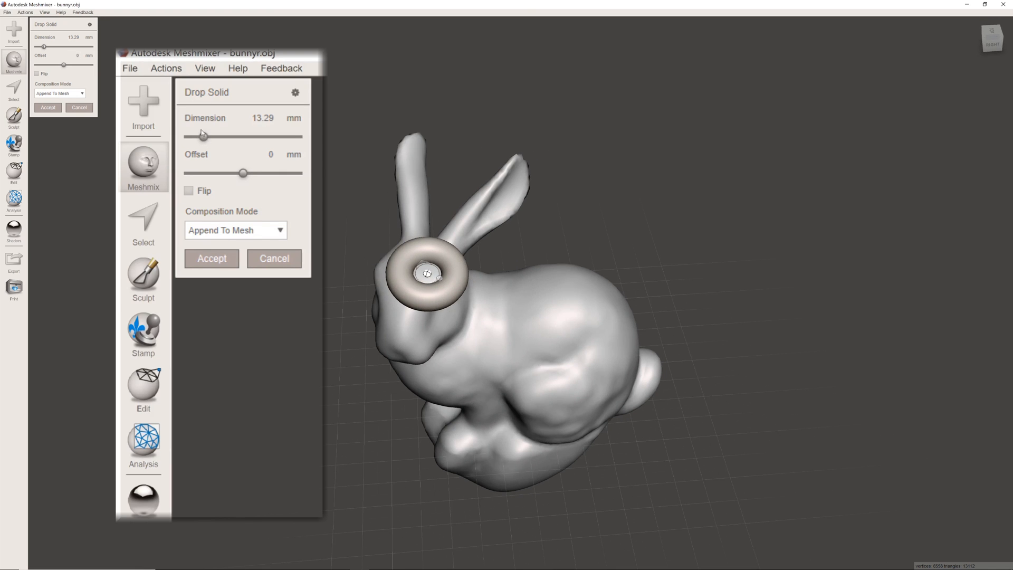
- Set the torus dimension to 15.29 mm and offset to -1.72 mm, and accept it with Append To Mesh
drag(204, 136, 204, 137)
right_drag(252, 255, 295, 201)
drag(242, 175, 232, 140)
drag(64, 39, 64, 38)
right_drag(647, 202, 520, 252)
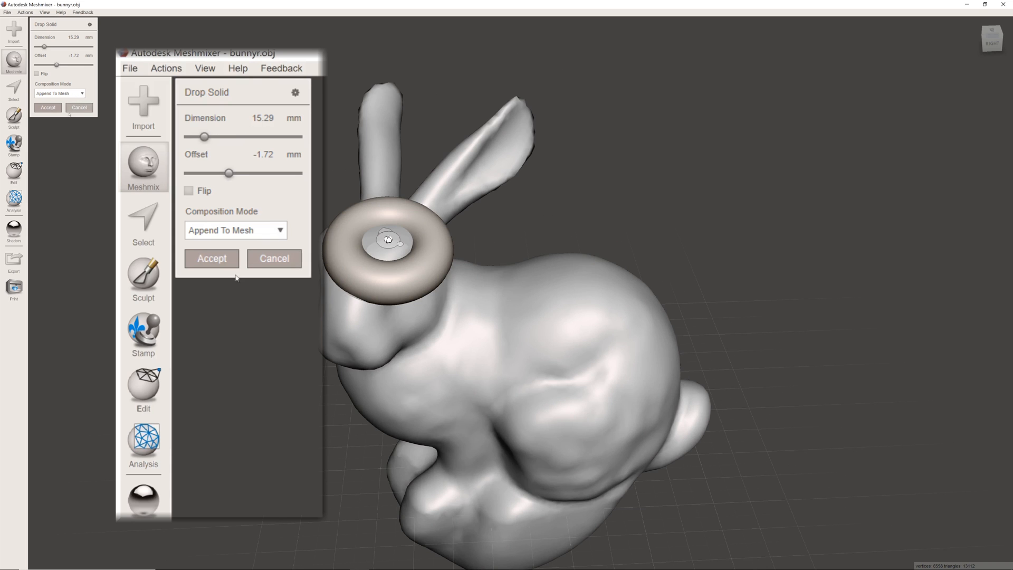
click(48, 107)
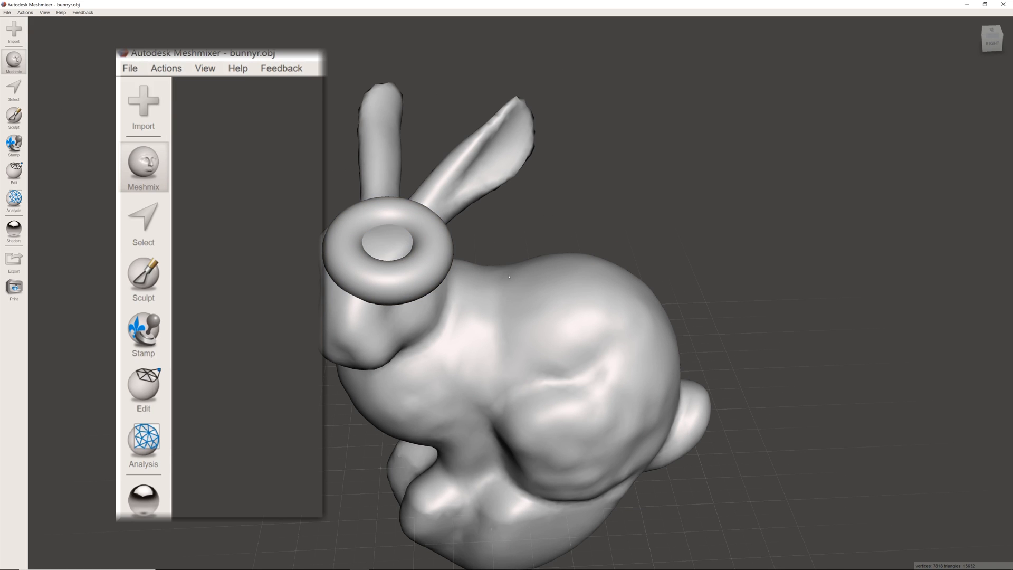
- Display the Objects Browser, place it clear of the bunny, and show the model's wireframe
click(44, 12)
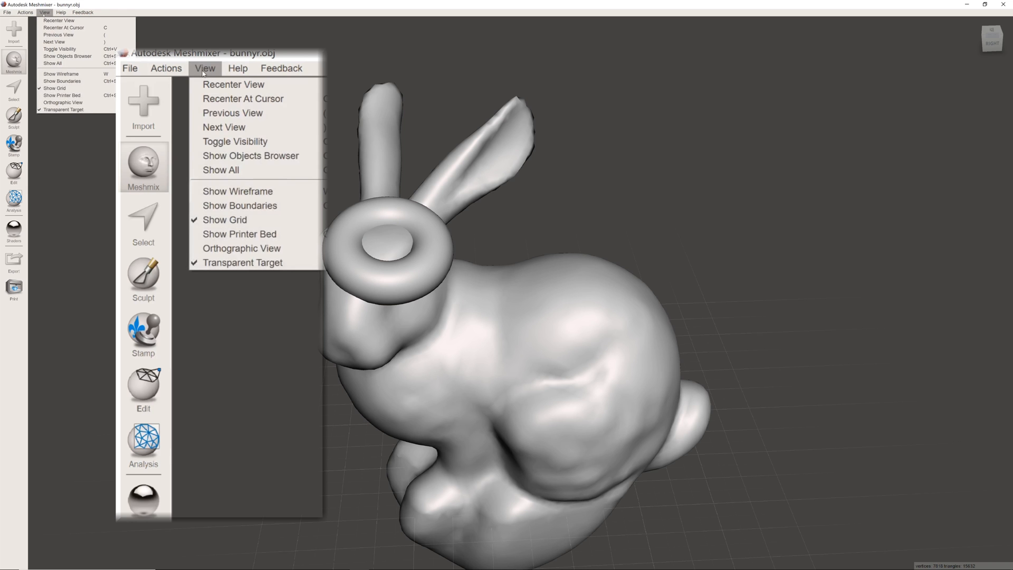
click(66, 56)
drag(247, 164, 197, 154)
drag(241, 270, 321, 410)
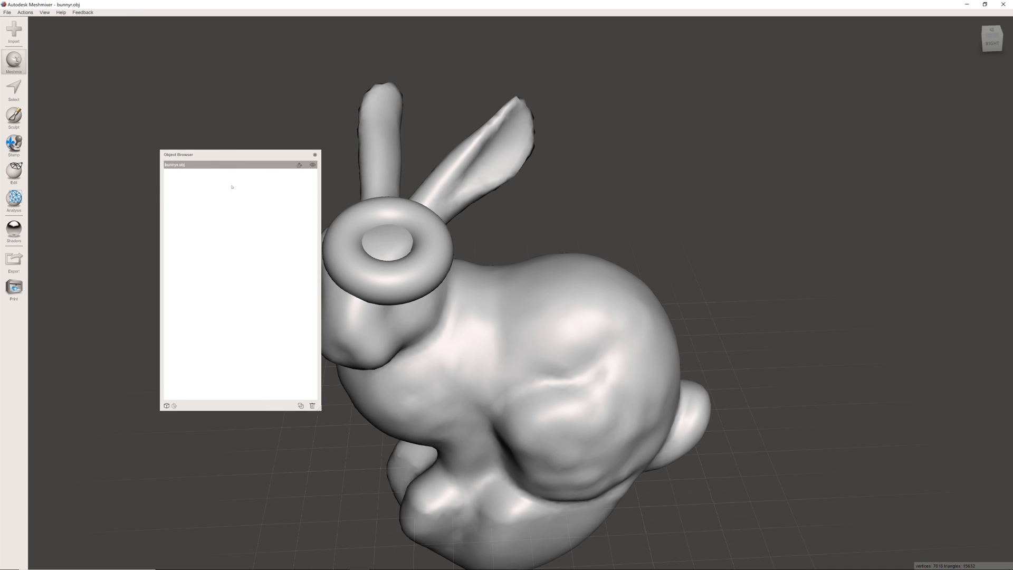
drag(244, 156, 183, 151)
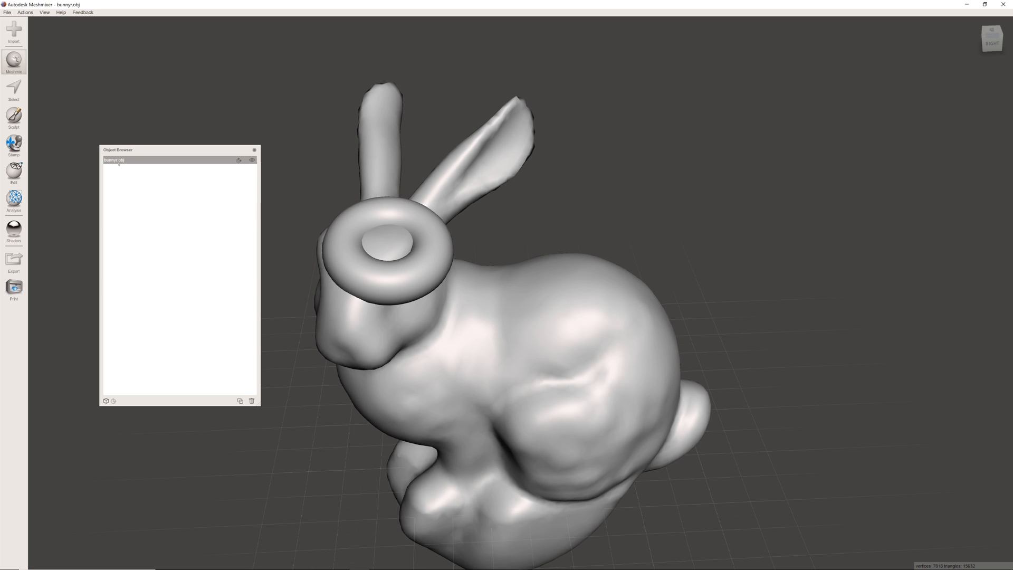
right_drag(390, 365, 412, 347)
key(w)
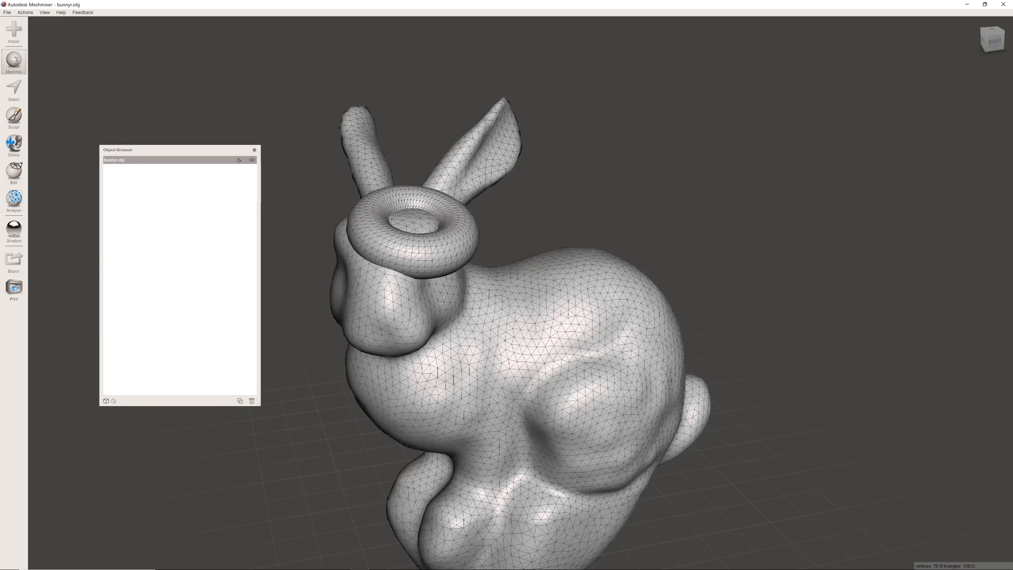
- Examine the wireframe up close inside and outside the bunny, especially where the torus meets the head
scroll(442, 303, up, 4)
right_drag(443, 304, 881, 347)
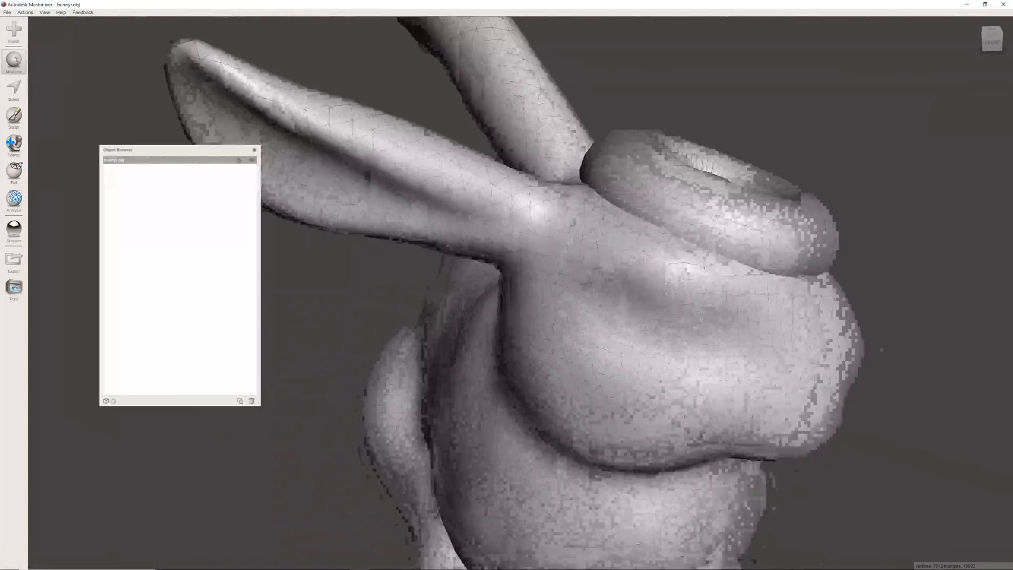
scroll(880, 347, up, 3)
mouse_move(580, 338)
right_down()
mouse_move(881, 333)
mouse_move(712, 327)
mouse_move(544, 277)
mouse_move(694, 368)
mouse_move(630, 312)
mouse_move(591, 322)
right_up()
scroll(881, 332, up, 4)
scroll(630, 312, down, 3)
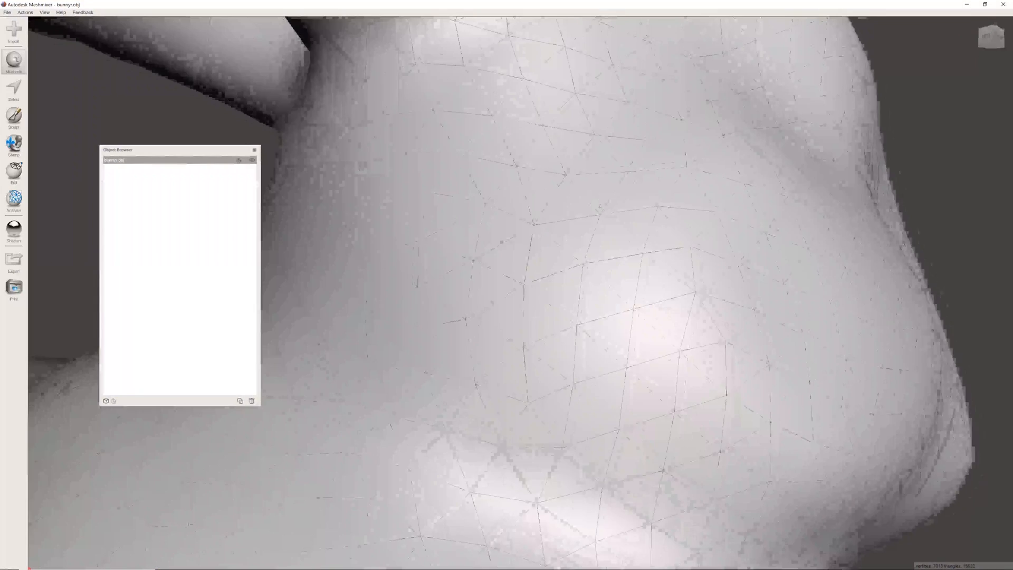
scroll(592, 239, up, 5)
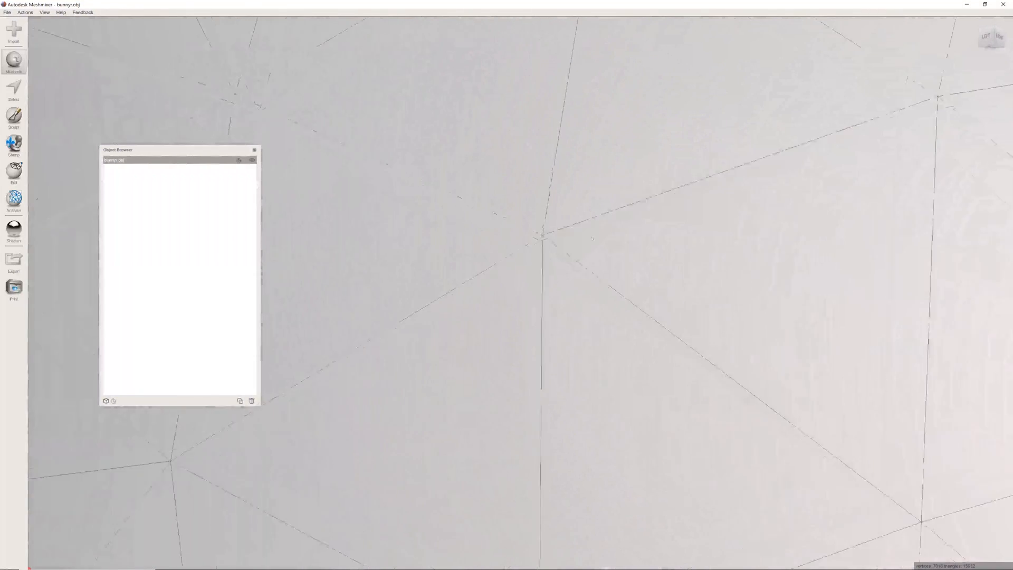
scroll(592, 239, up, 5)
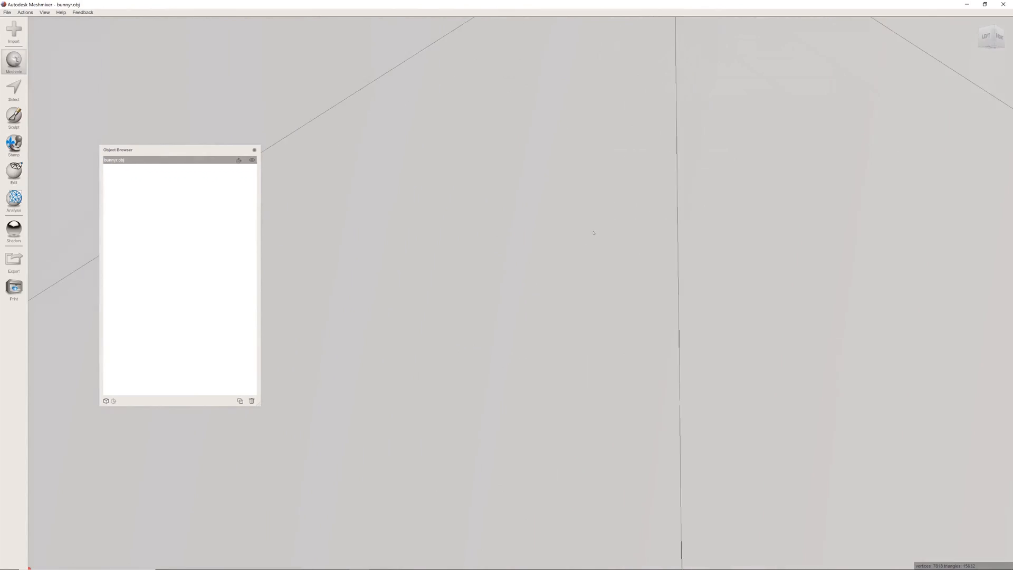
scroll(593, 233, down, 3)
scroll(625, 227, down, 5)
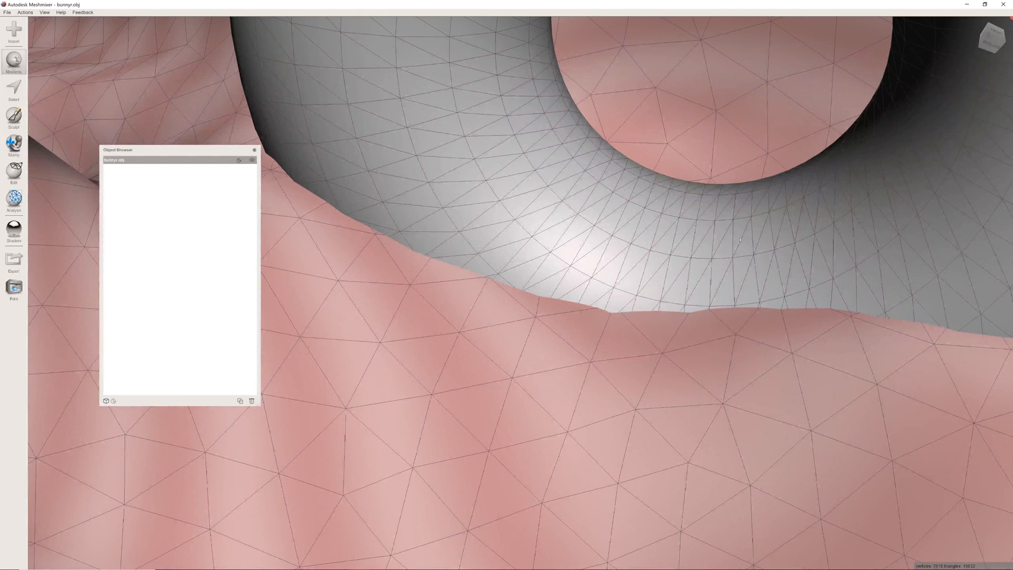
scroll(652, 216, up, 3)
scroll(652, 215, down, 3)
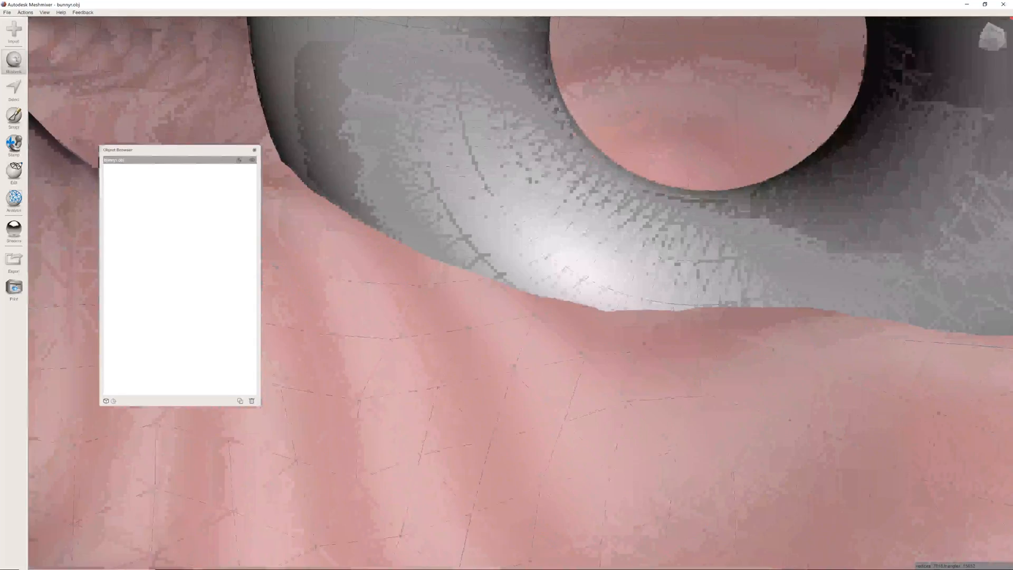
scroll(684, 200, down, 10)
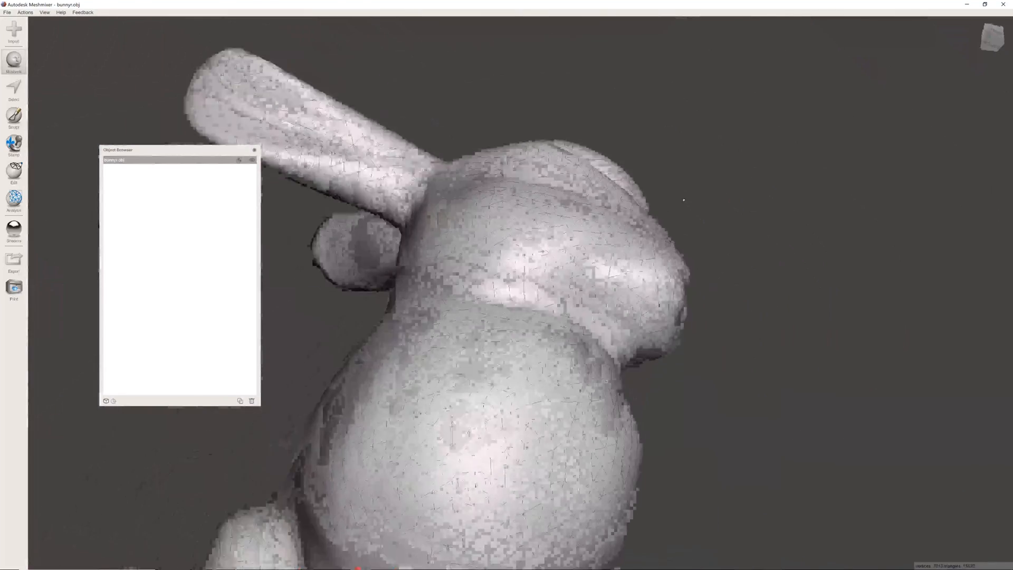
right_drag(685, 199, 662, 370)
right_drag(618, 311, 638, 203)
right_drag(694, 266, 622, 259)
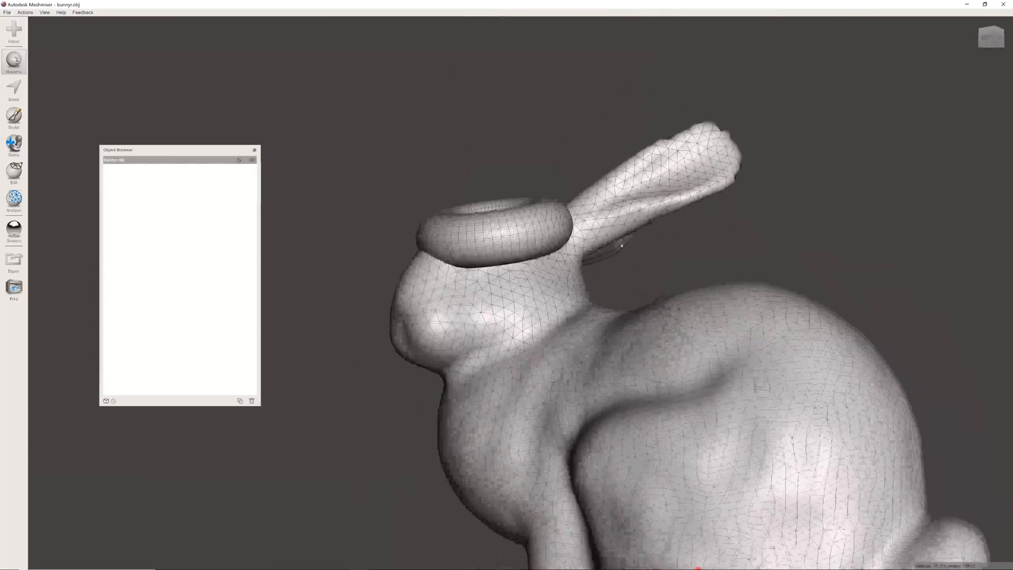
right_drag(539, 346, 599, 343)
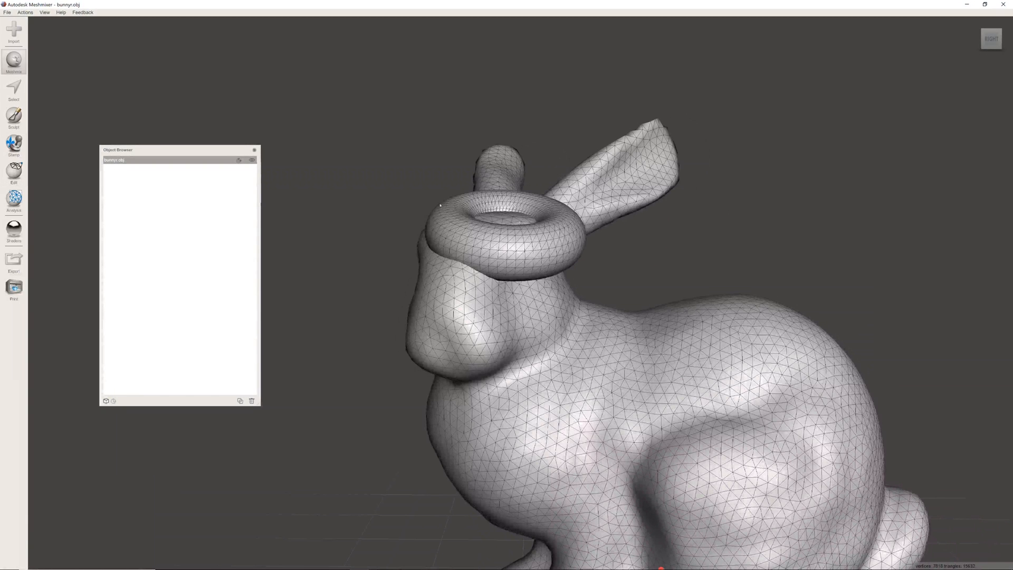
- Preview Make Solid with the Fast solid type, examine the remeshed bunny and torus inside and out, and cancel the conversion
click(14, 171)
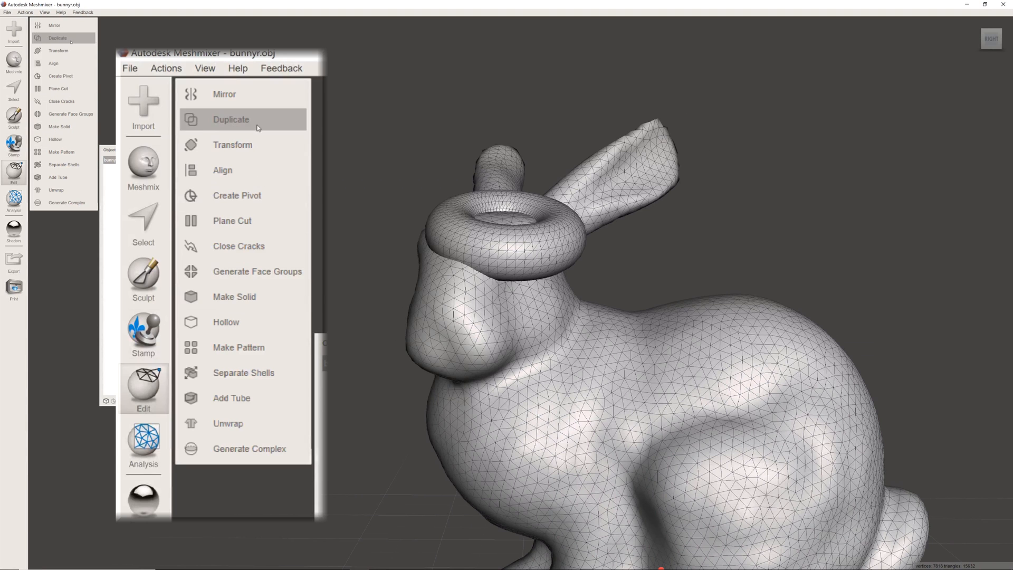
click(65, 127)
right_drag(509, 296, 370, 297)
scroll(370, 296, up, 5)
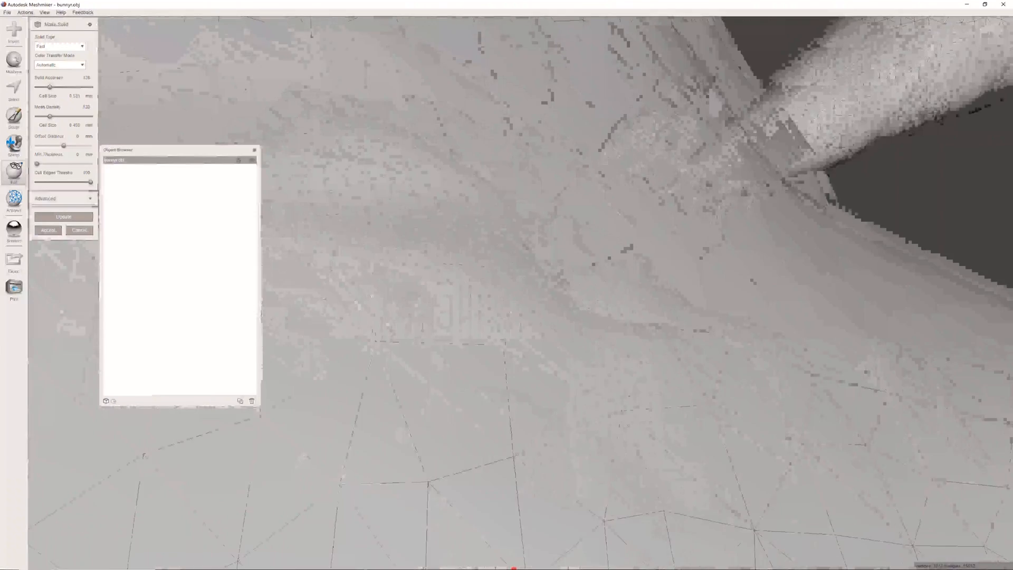
scroll(370, 297, up, 10)
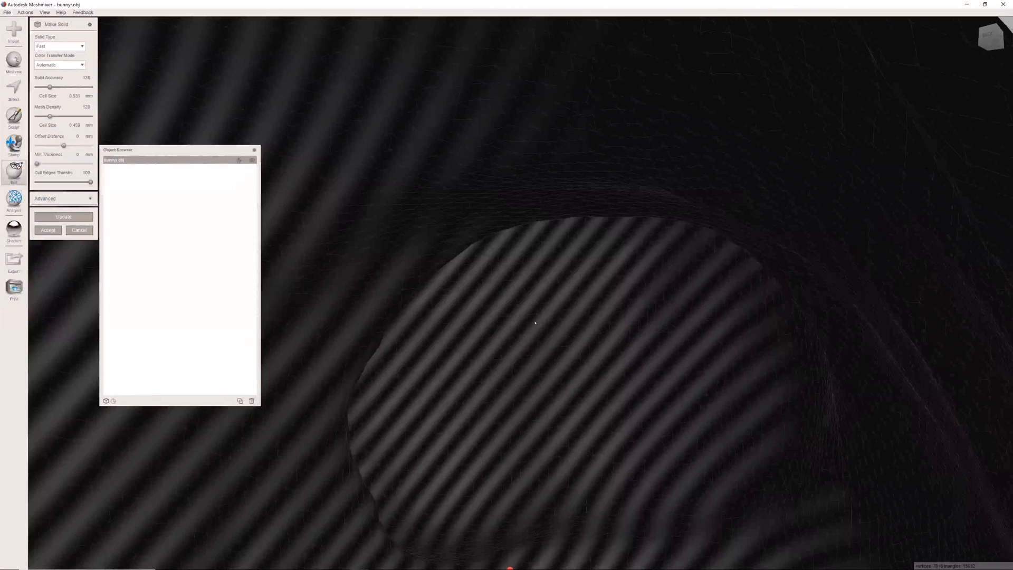
right_drag(546, 302, 407, 347)
scroll(557, 337, down, 10)
scroll(311, 206, up, 2)
scroll(310, 206, up, 8)
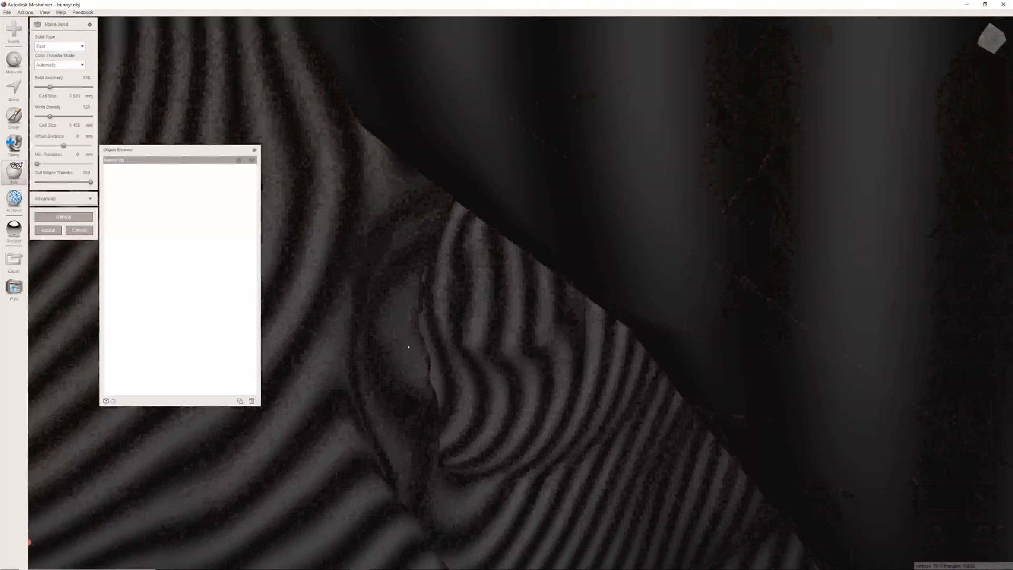
right_drag(537, 336, 650, 149)
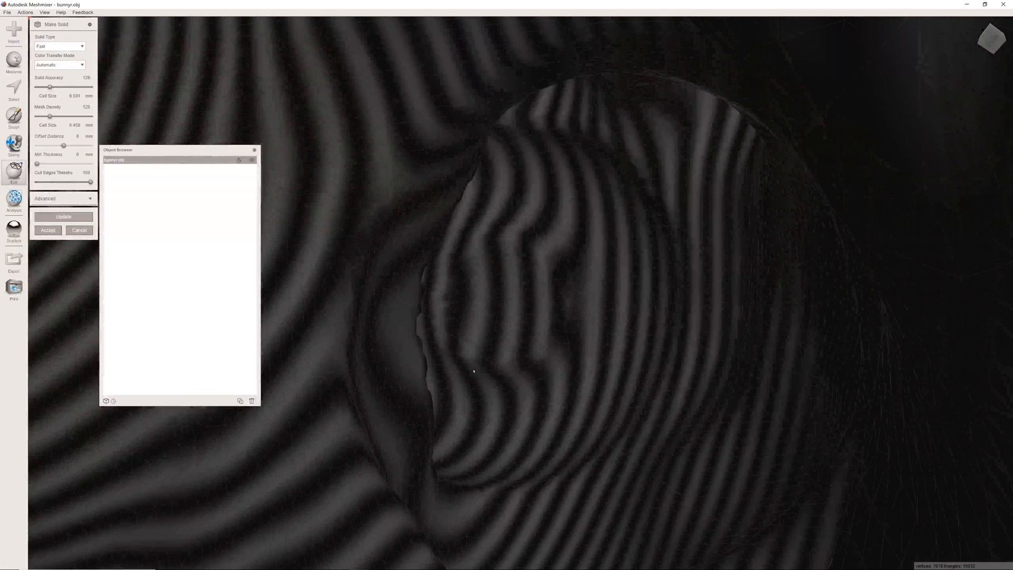
scroll(549, 342, down, 10)
right_drag(548, 343, 572, 260)
scroll(558, 273, up, 5)
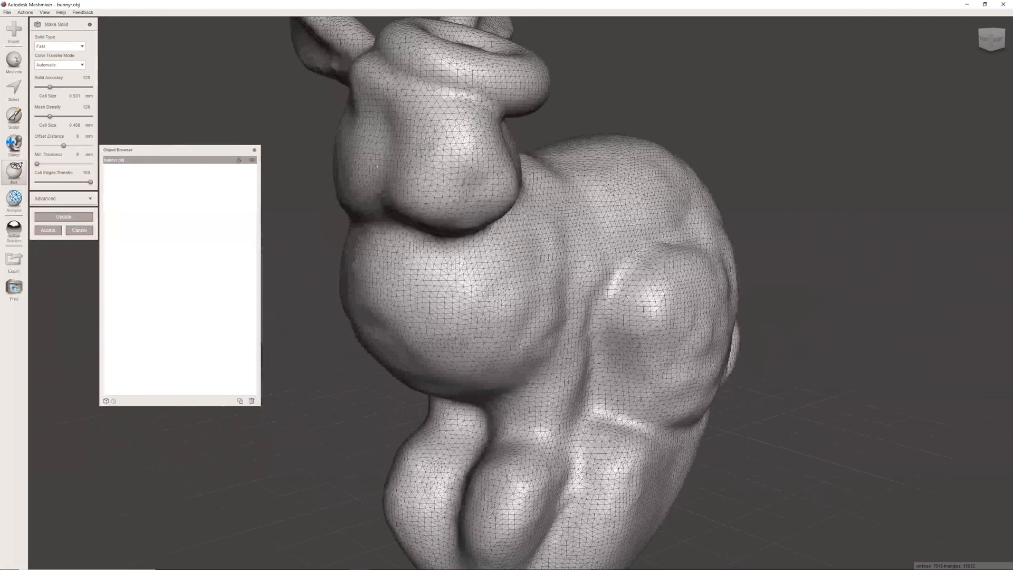
scroll(558, 273, down, 5)
right_drag(558, 273, 485, 295)
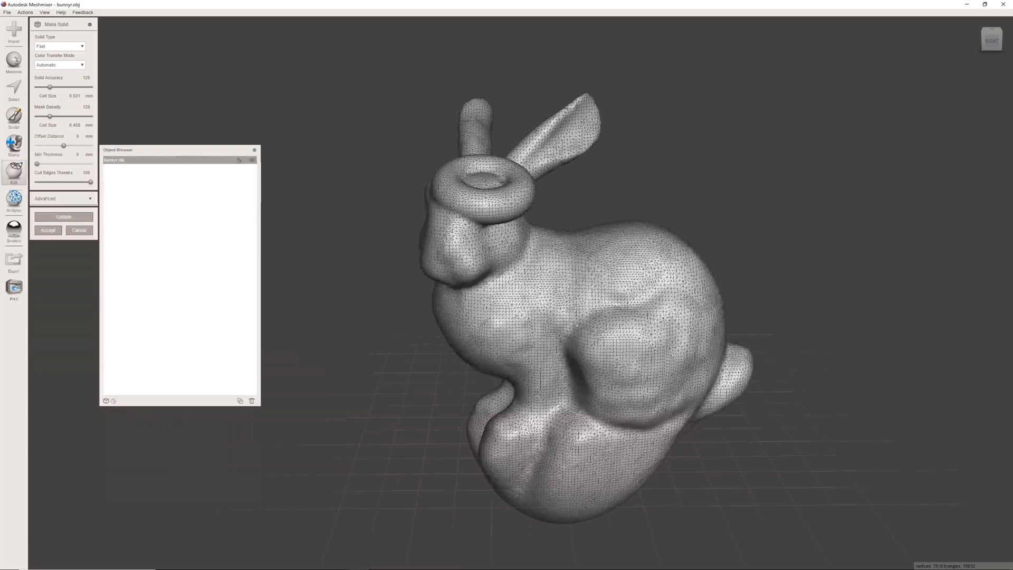
right_drag(577, 326, 561, 188)
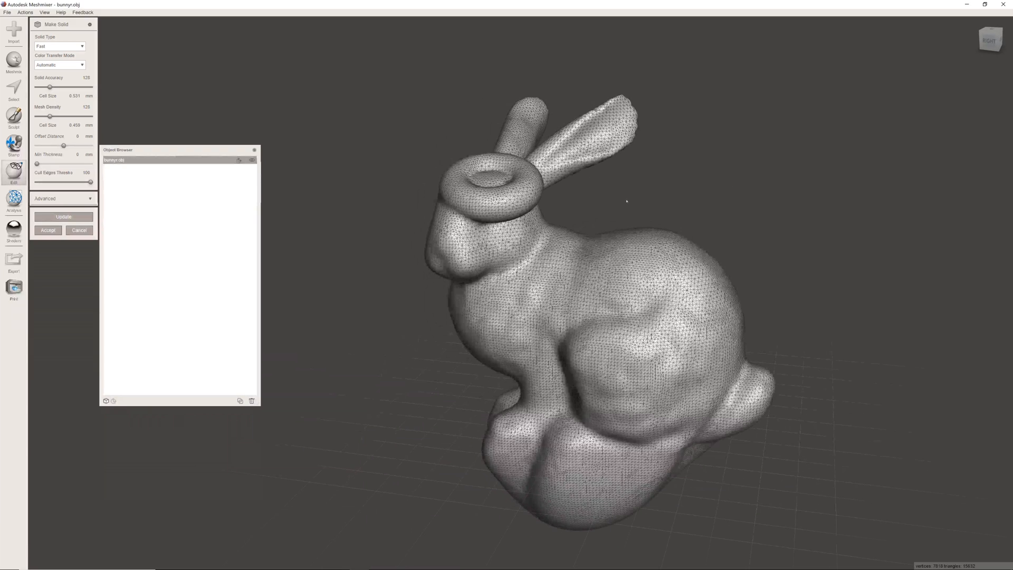
scroll(547, 218, up, 2)
right_drag(547, 218, 628, 250)
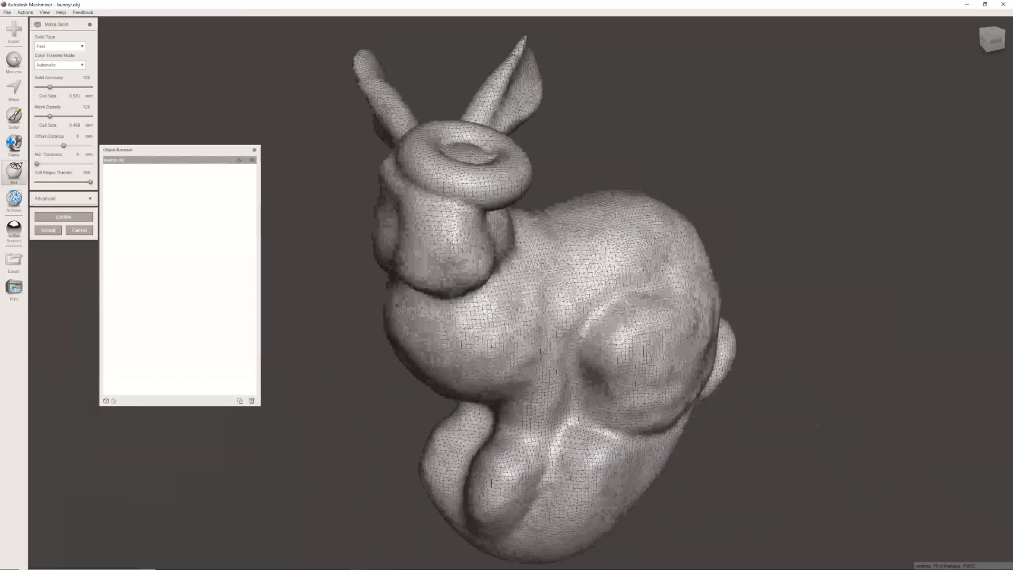
click(83, 232)
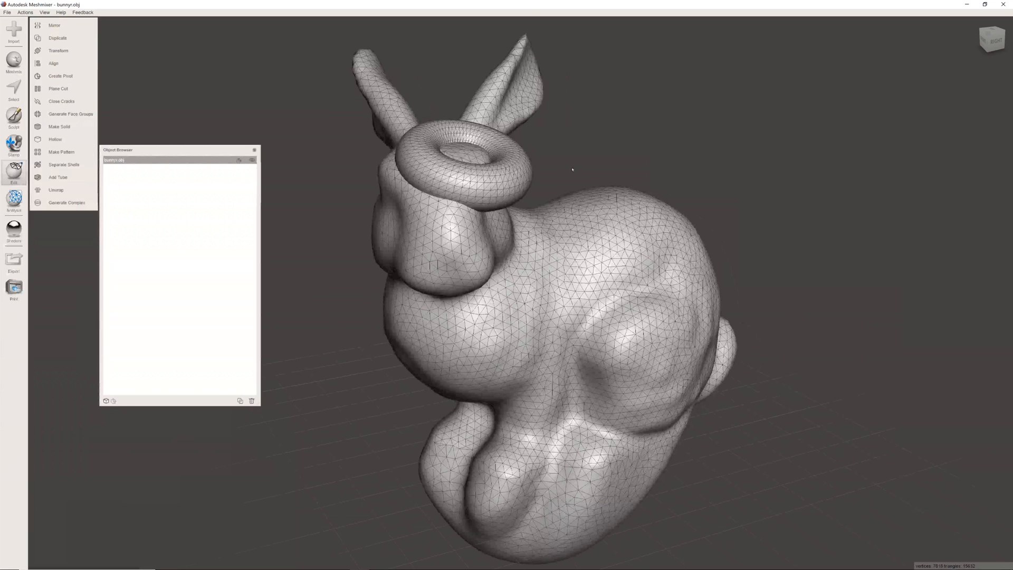
- Convert the combined bunny and torus with Make Solid using the Accurate solid type, reveal the Advanced options, and accept the result
click(59, 126)
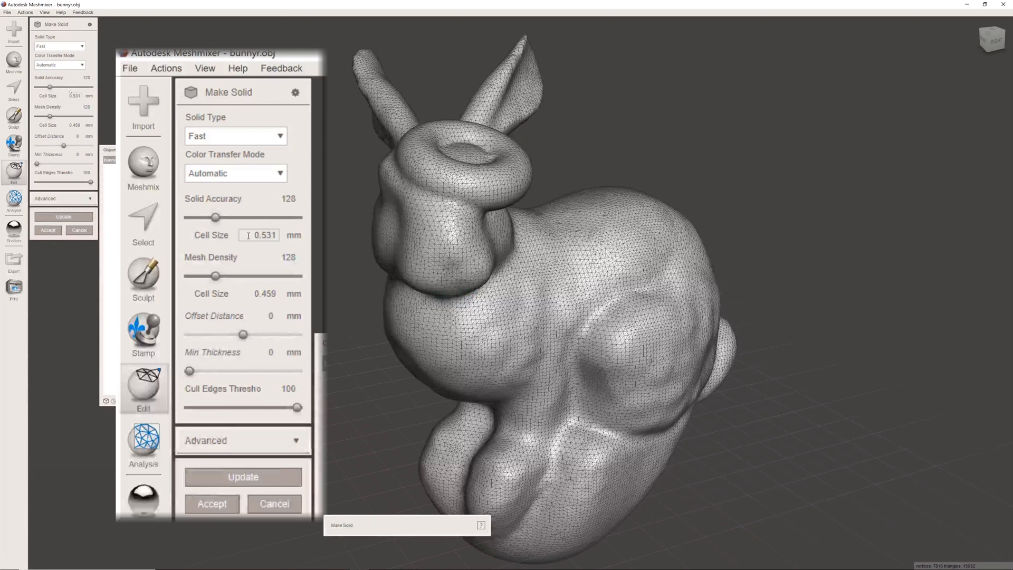
click(71, 47)
click(56, 69)
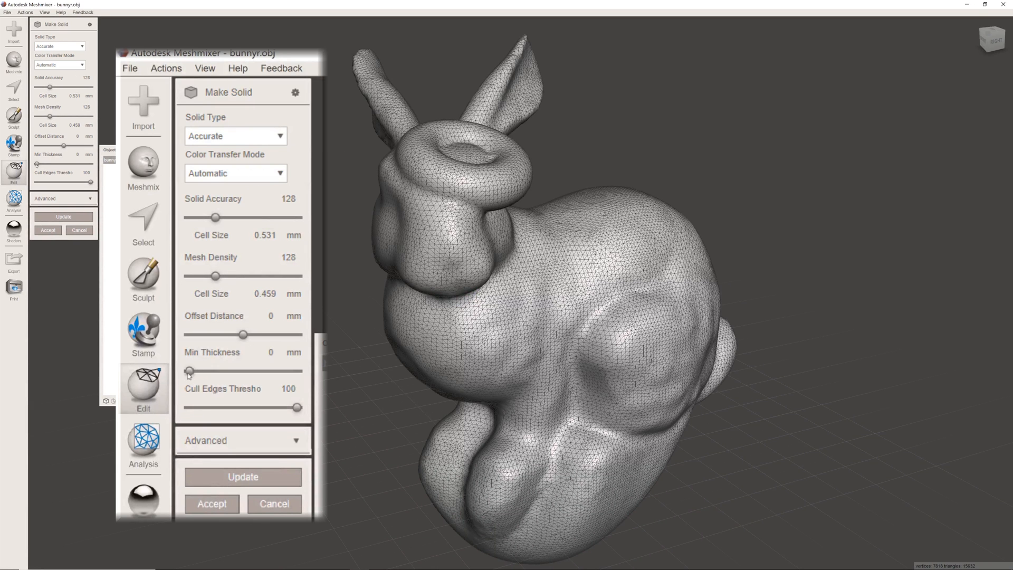
click(82, 199)
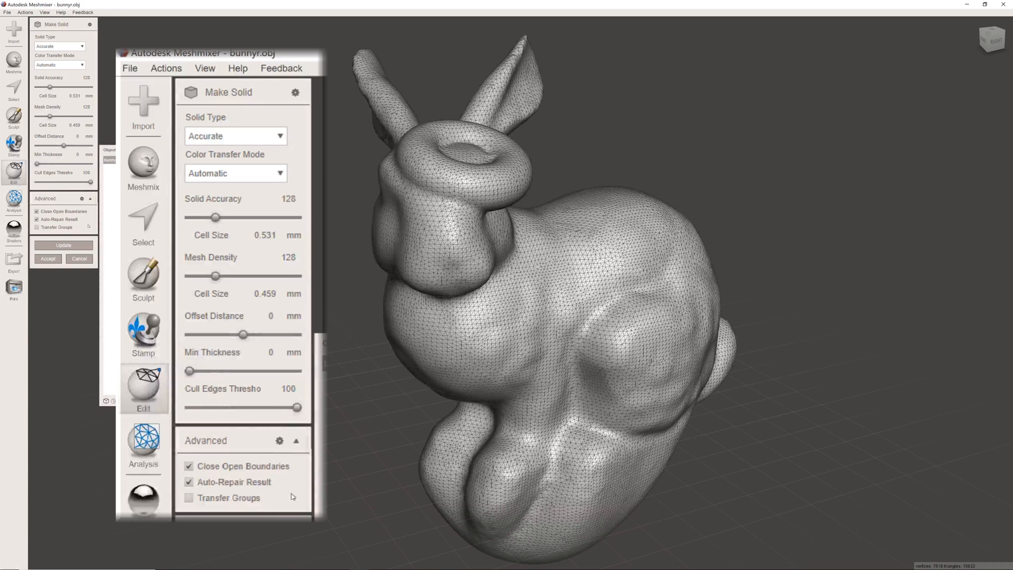
click(48, 259)
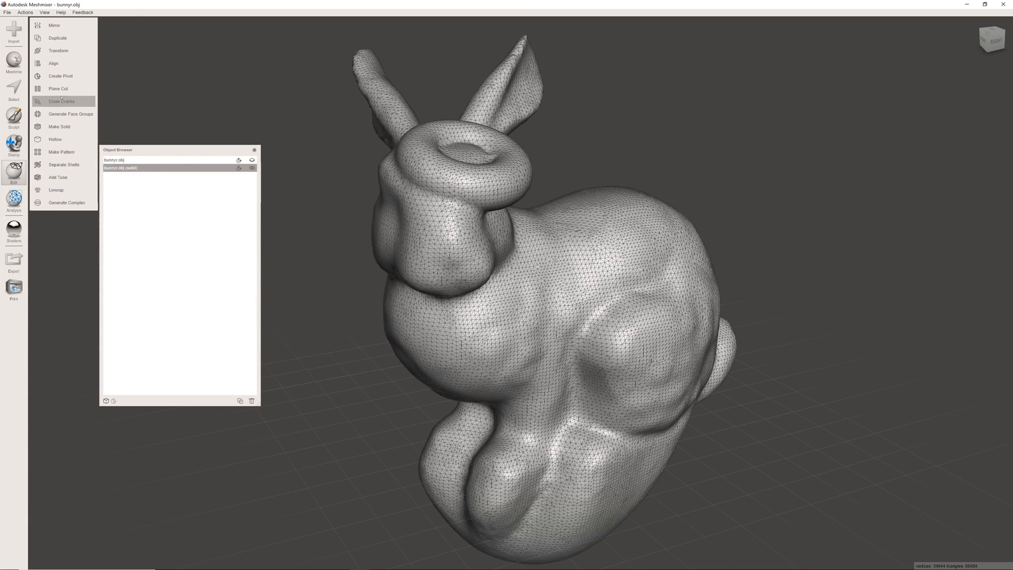
- Blend the paired ears part from the Ears library onto the bunny's back with size 0.7303, bend 3.23 and bulge 25
click(14, 60)
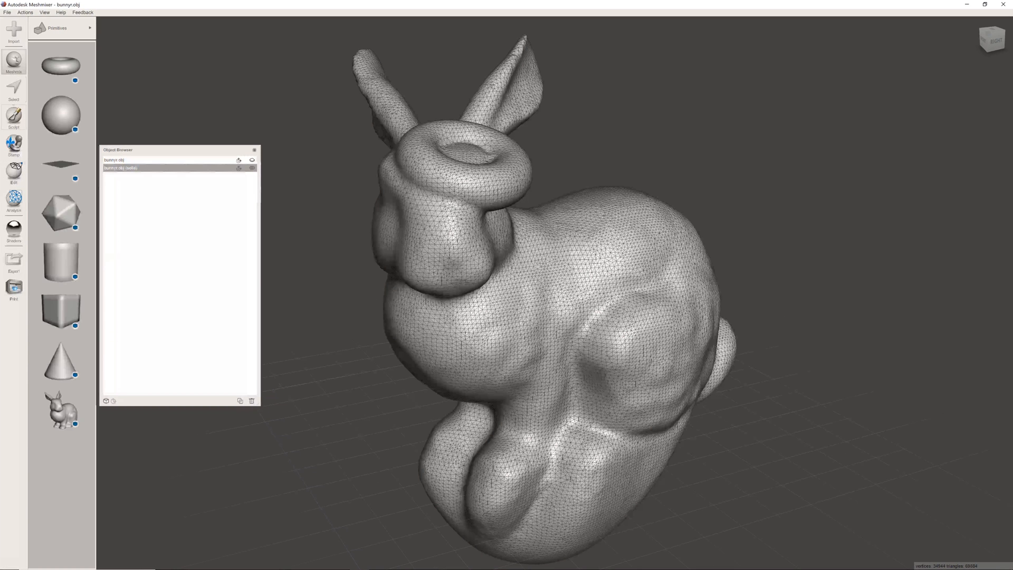
click(83, 29)
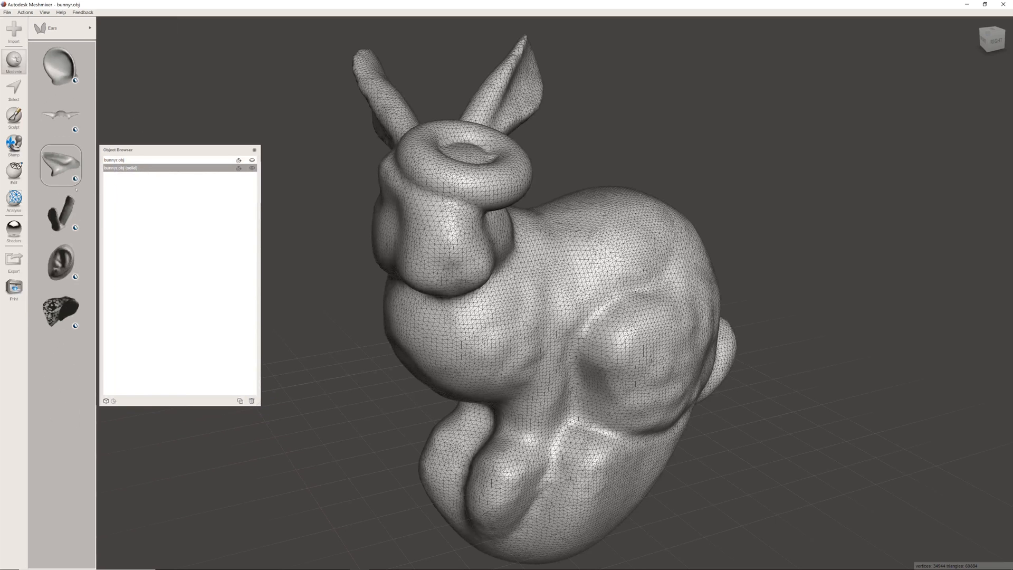
drag(66, 114, 640, 196)
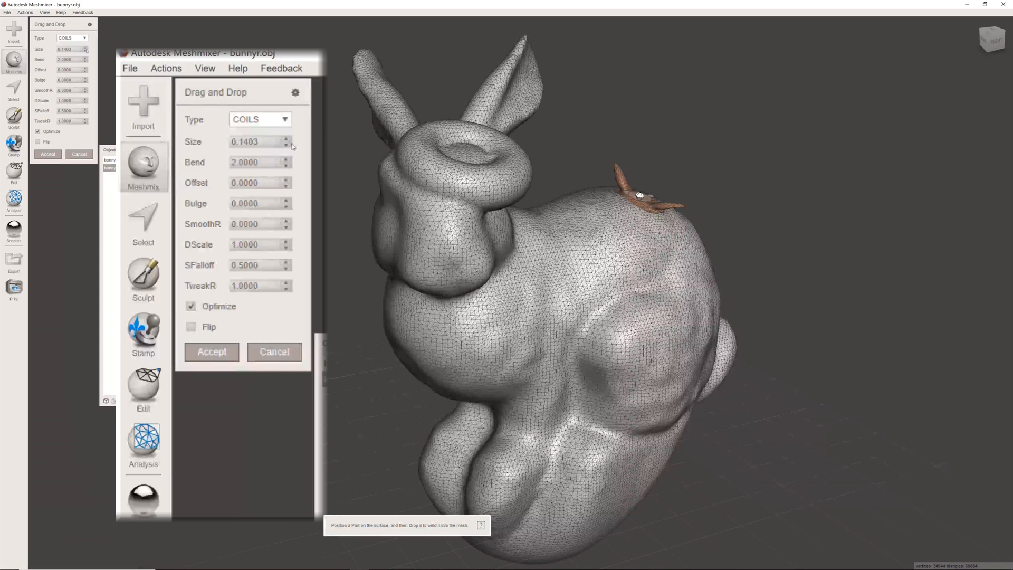
drag(85, 48, 83, 25)
drag(85, 79, 85, 70)
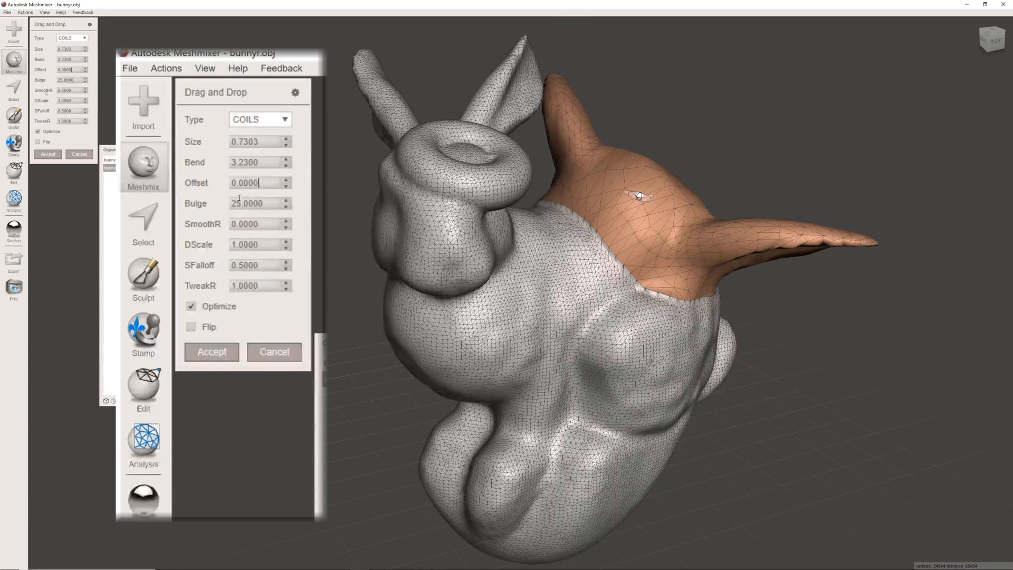
click(48, 154)
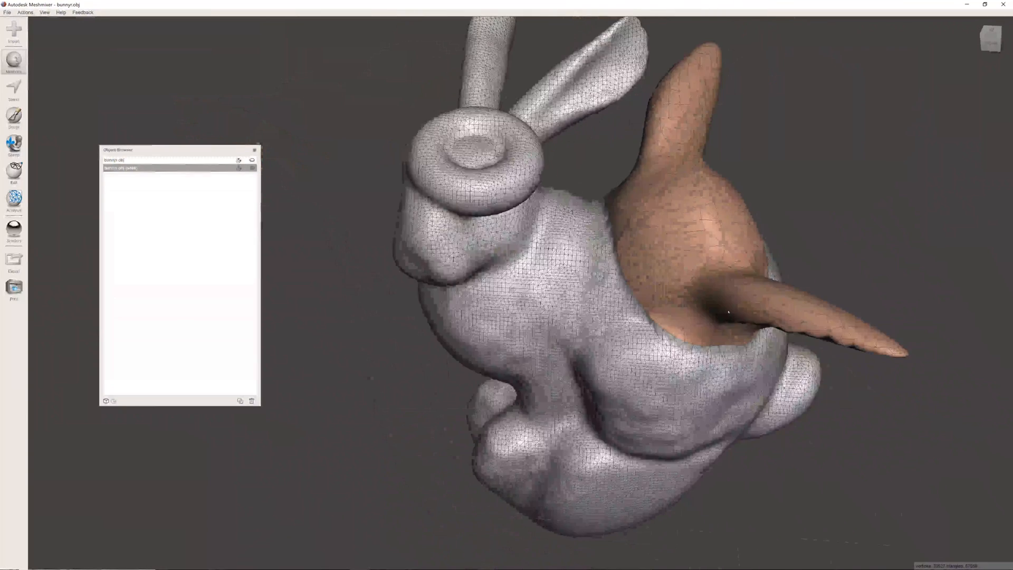
- Examine the blended ears part on the bunny's back from several sides and up close
right_drag(727, 311, 649, 204)
middle_drag(648, 204, 627, 230)
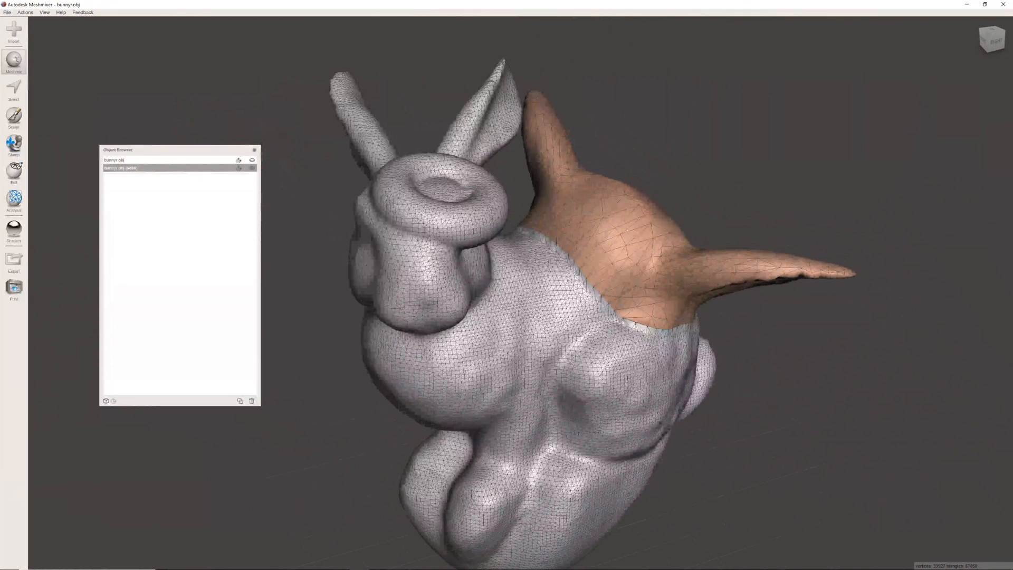
right_drag(671, 225, 739, 271)
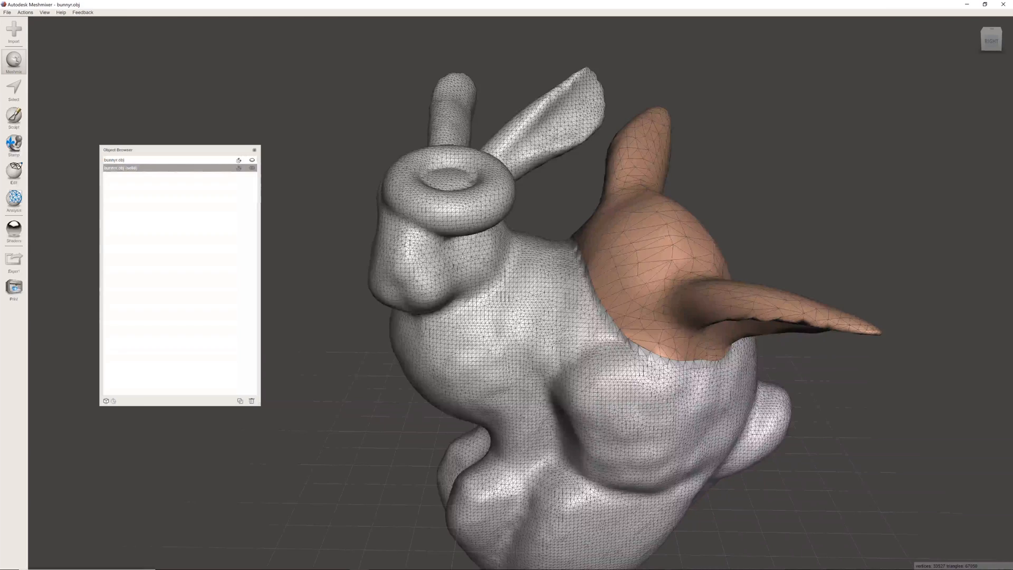
scroll(498, 255, down, 3)
right_drag(564, 258, 640, 274)
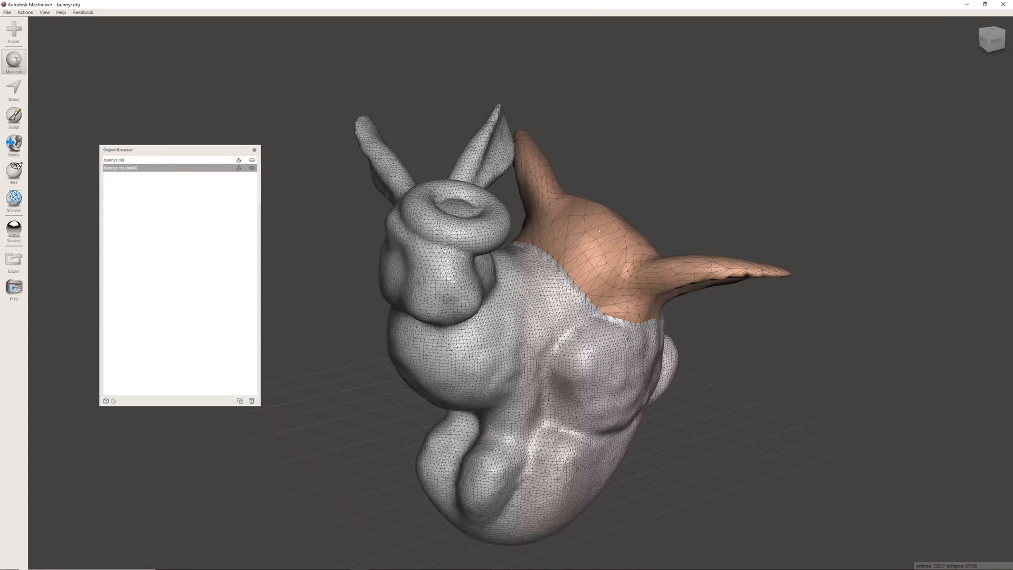
scroll(587, 241, up, 5)
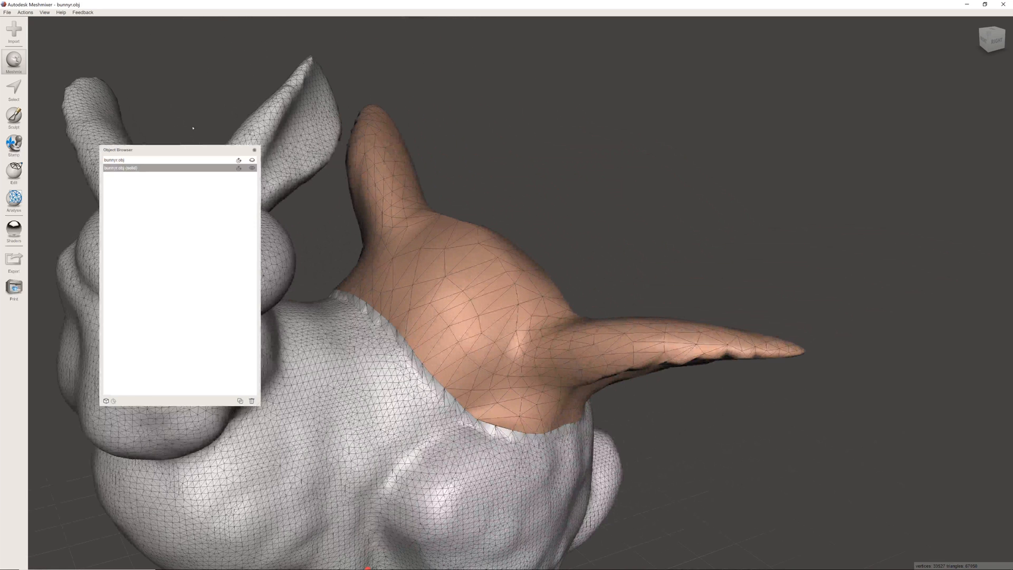
- Activate the Select tool with the Sphere Brush and set the brush size to 61
click(10, 93)
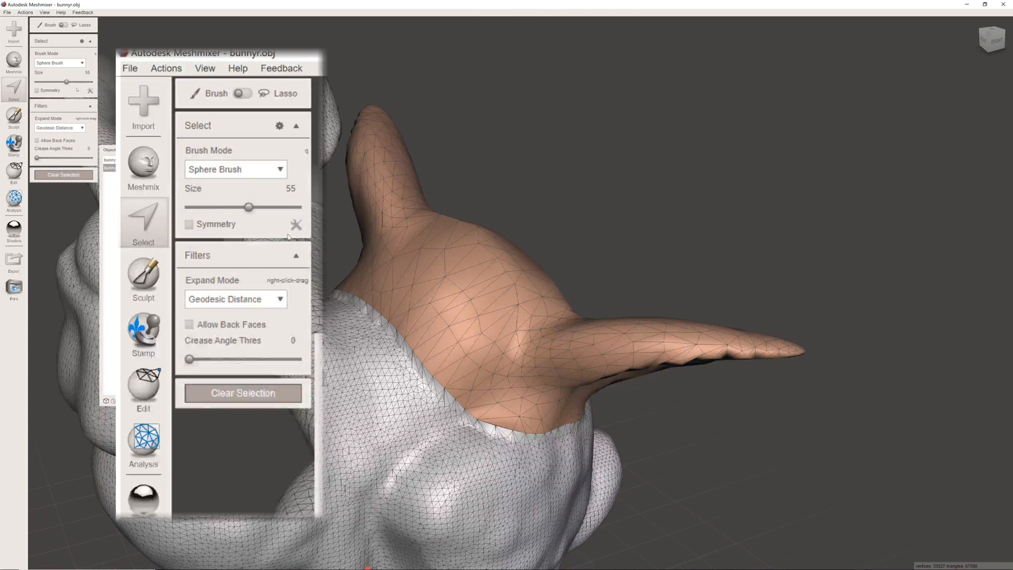
drag(248, 206, 235, 206)
drag(62, 82, 67, 81)
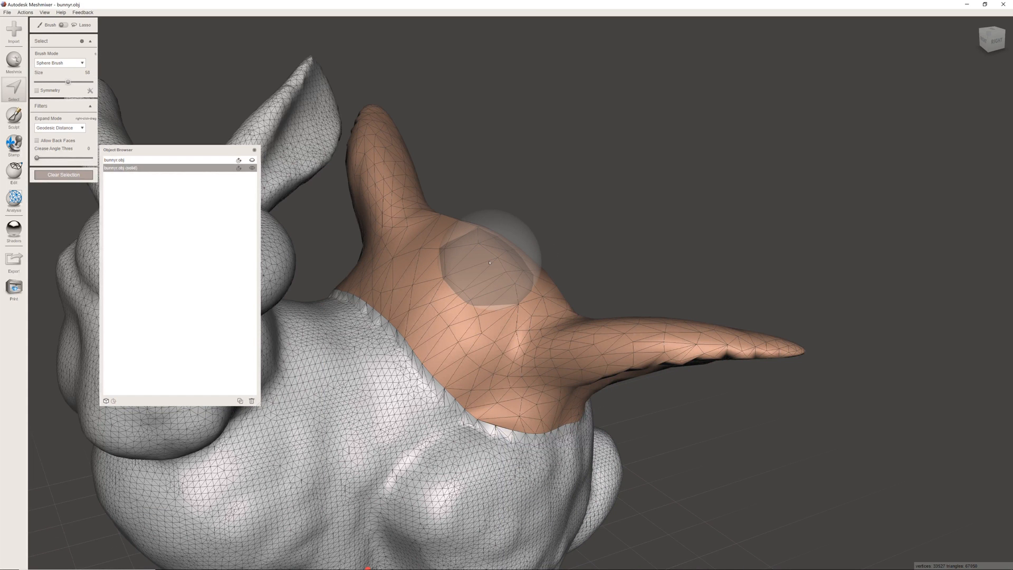
key(space)
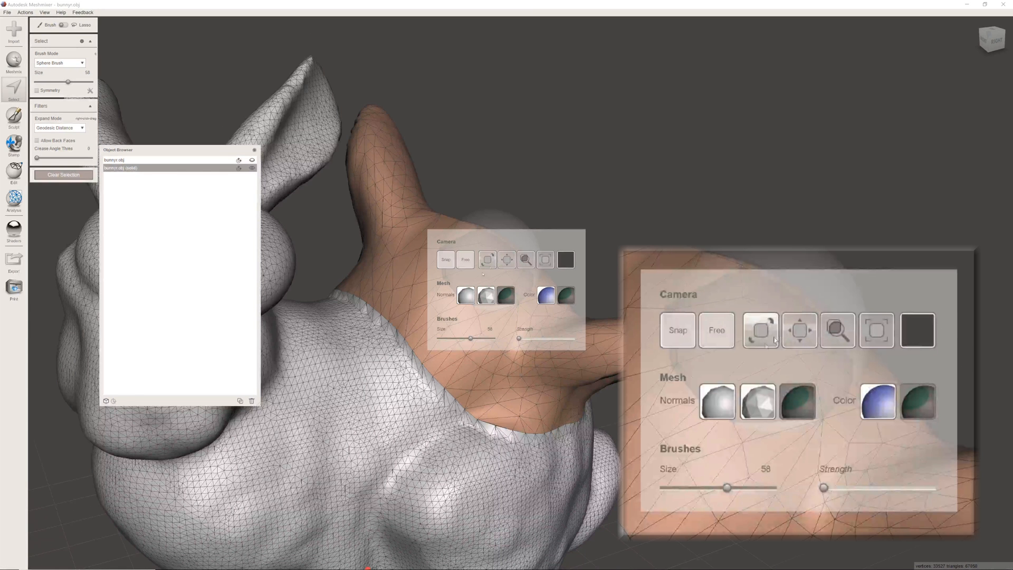
mouse_move(471, 338)
mouse_down()
mouse_move(452, 337)
mouse_move(472, 338)
mouse_up()
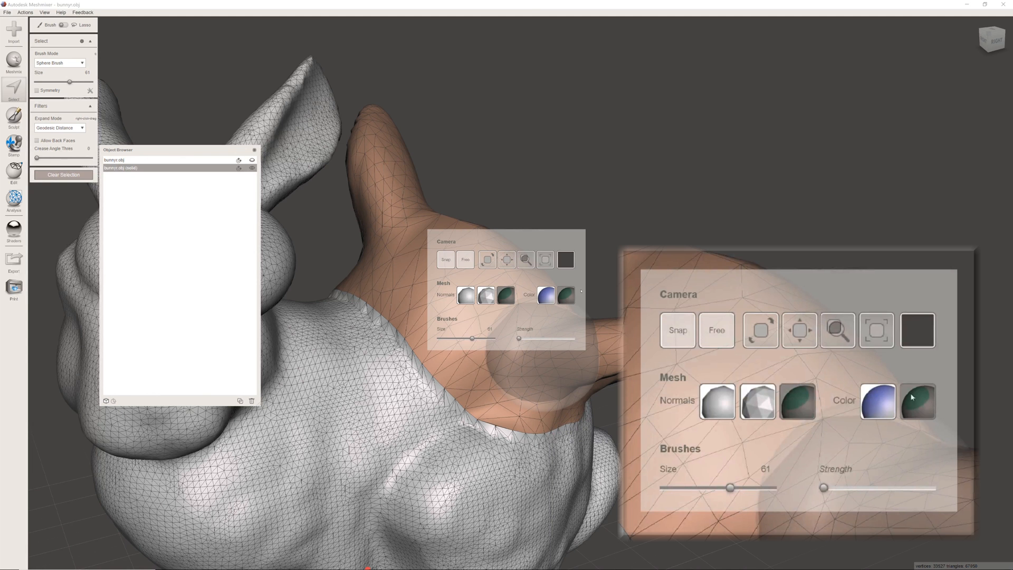
- Compare the mesh color and normals display modes, ending with smooth normals and face group colors
click(549, 298)
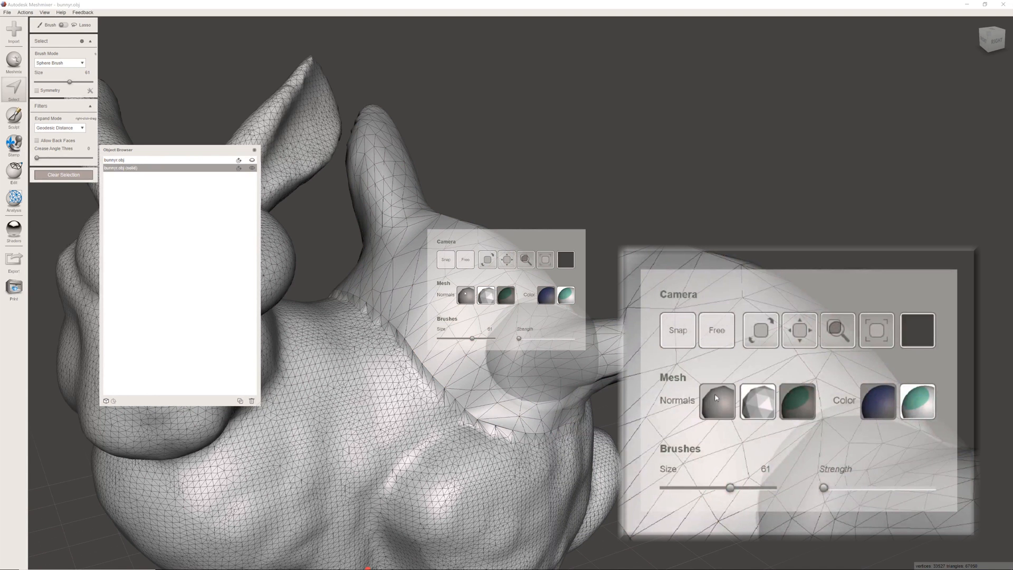
click(466, 295)
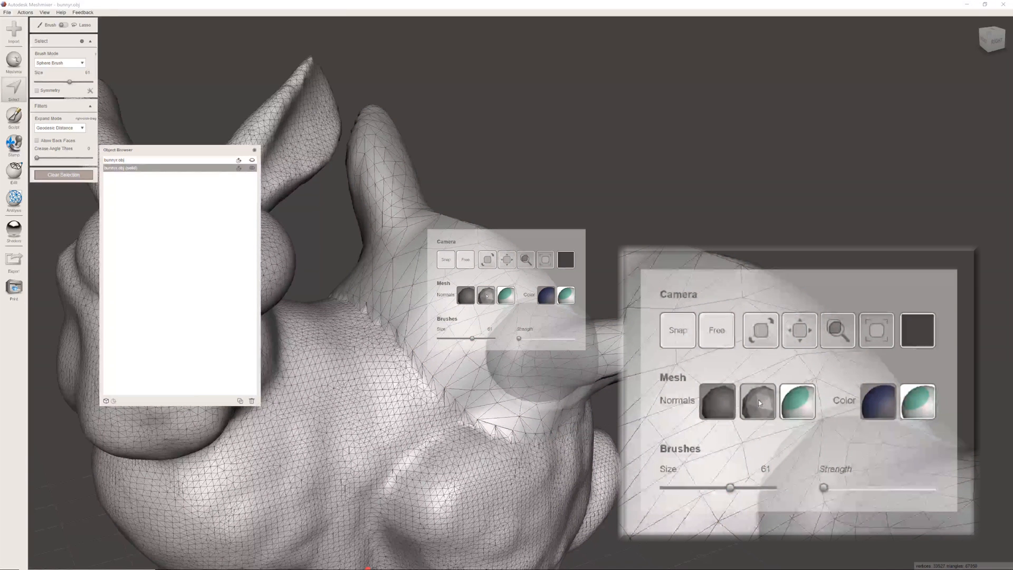
click(486, 296)
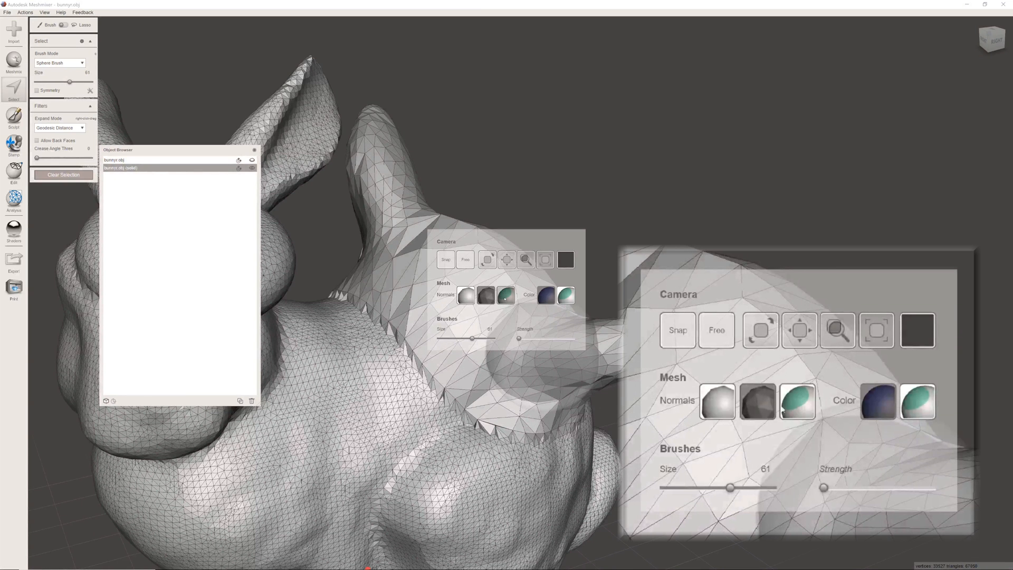
click(506, 297)
click(465, 295)
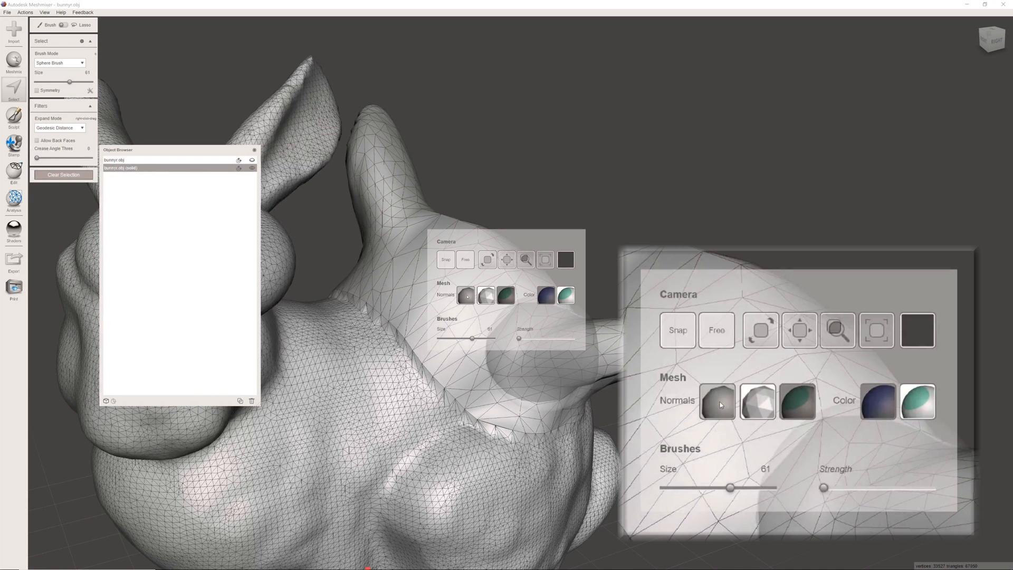
click(567, 296)
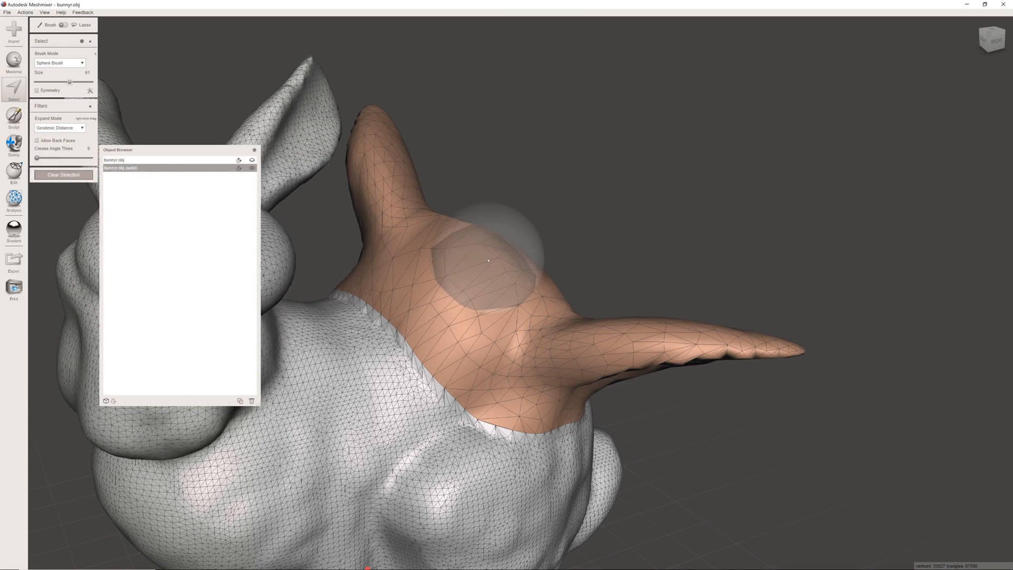
- Brush-select faces between the blended ears, expand the selection to their whole face group, and clear it
click(493, 274)
mouse_move(493, 275)
mouse_down()
mouse_move(514, 267)
mouse_move(479, 277)
mouse_move(487, 287)
mouse_up()
mouse_move(556, 257)
right_down()
mouse_move(587, 241)
mouse_move(580, 402)
right_up()
key(e)
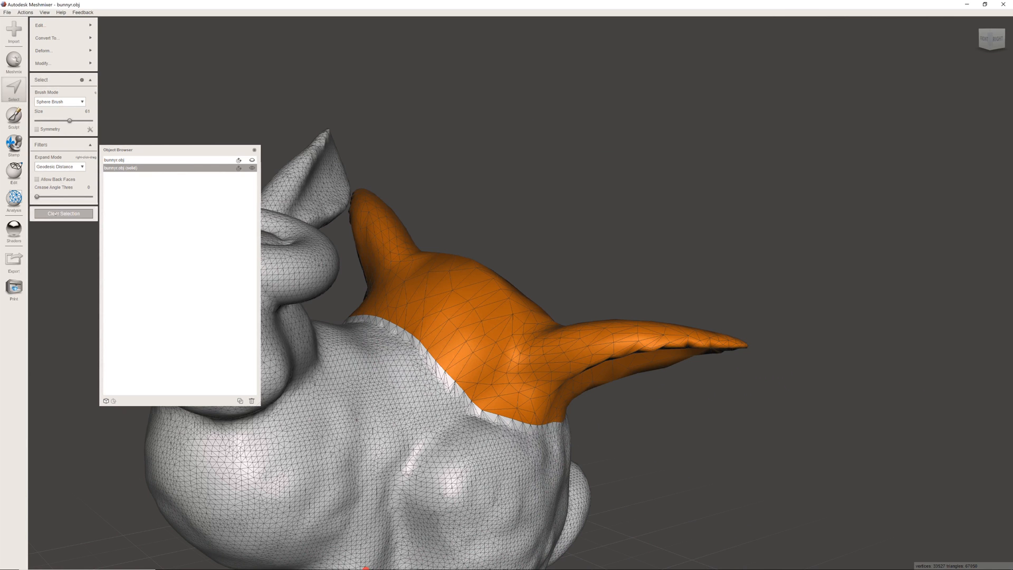
click(57, 213)
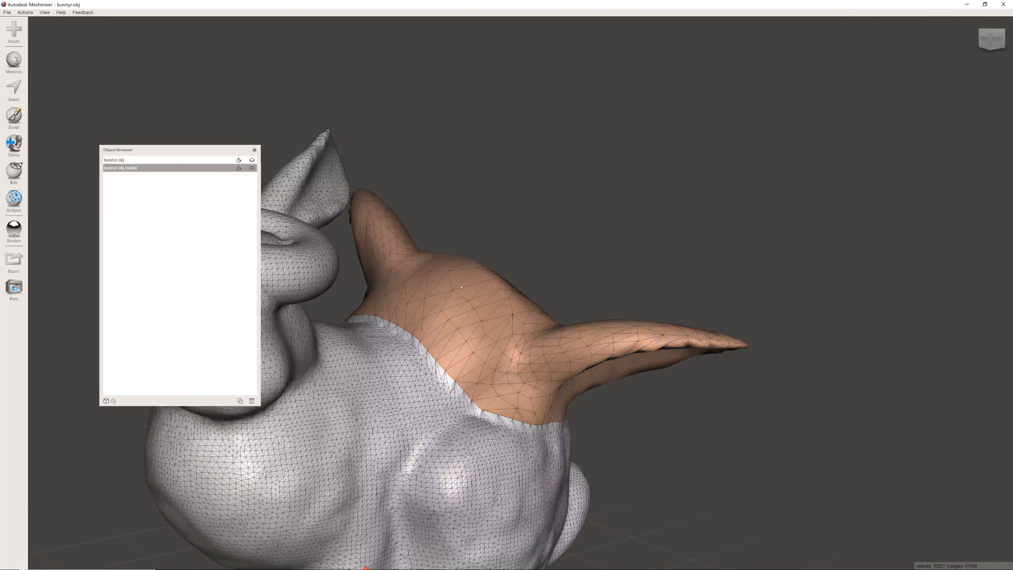
- Brush-select faces between the blended ears again, extend the selection to the entire model, and clear it
click(13, 93)
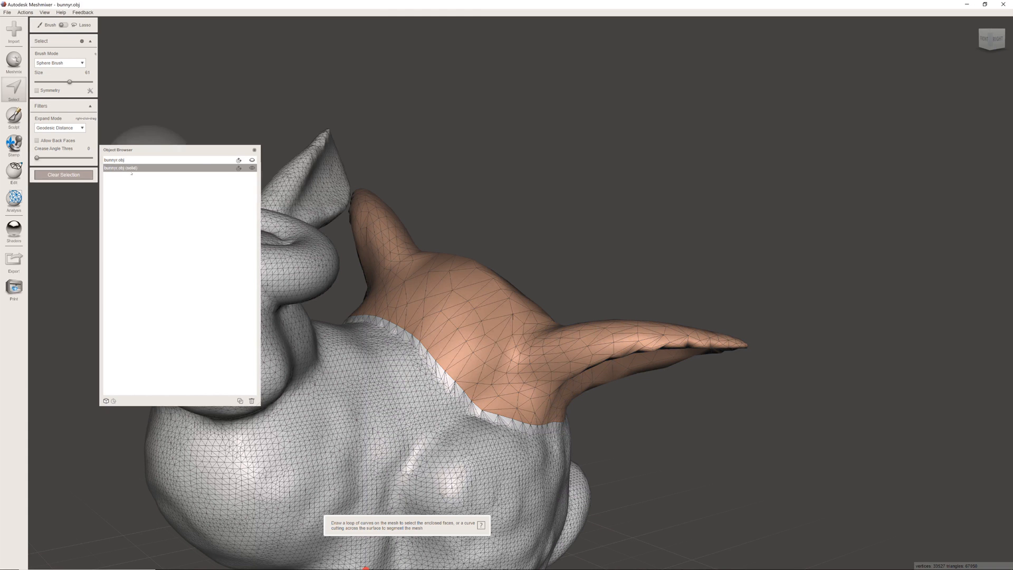
click(14, 62)
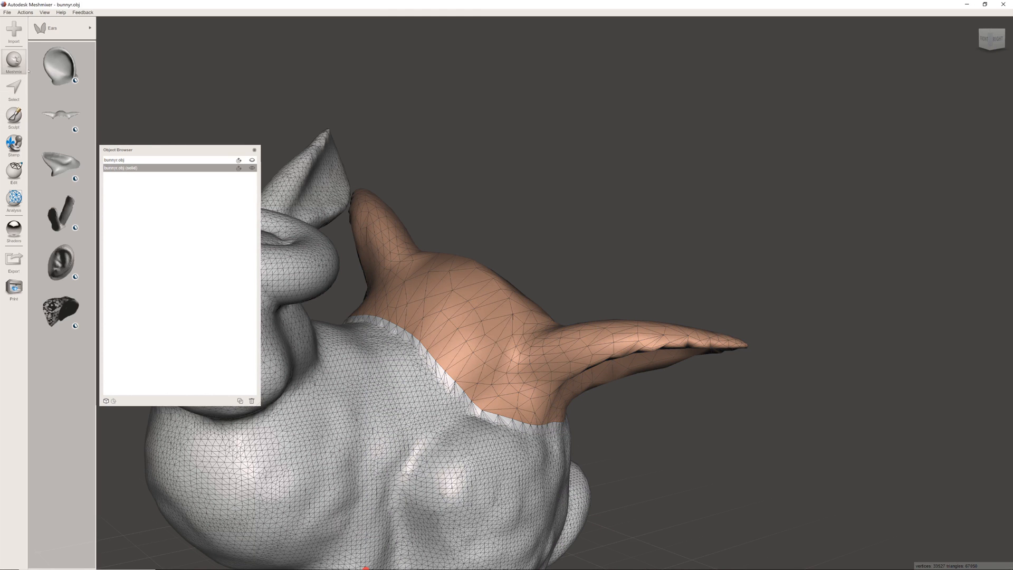
key(s)
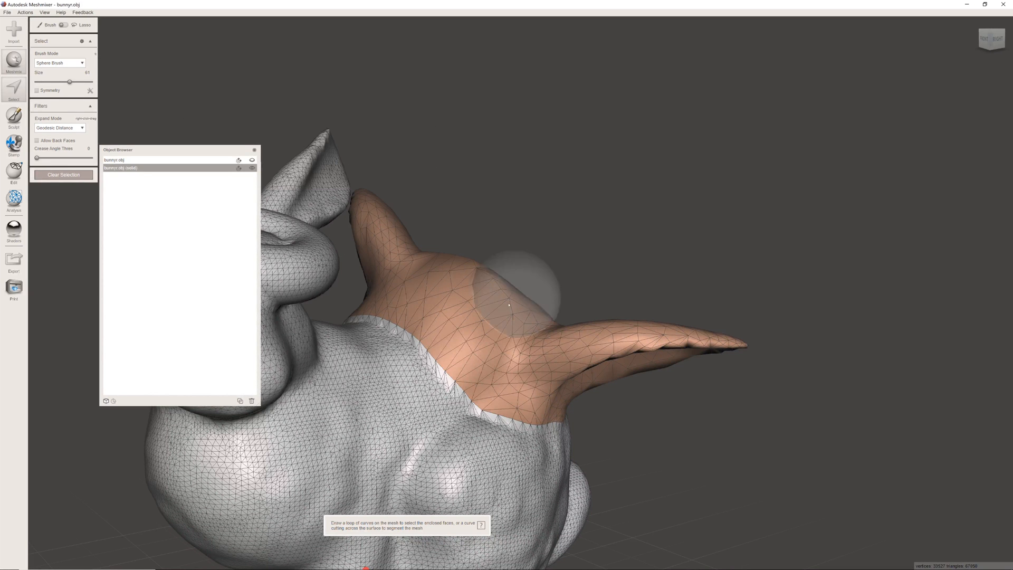
mouse_move(495, 287)
mouse_down()
mouse_move(482, 306)
mouse_move(490, 296)
mouse_up()
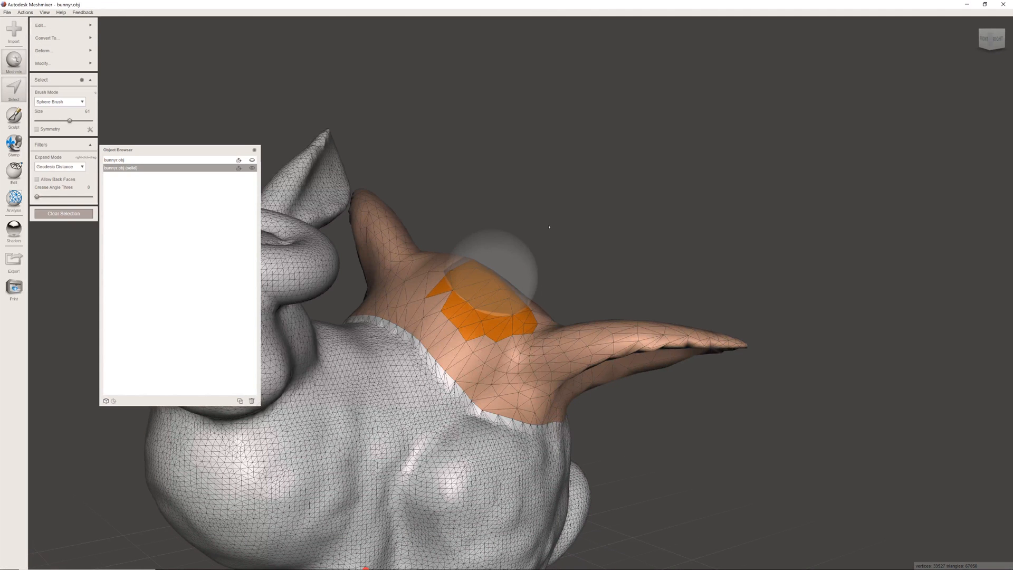
key(ctrl+a)
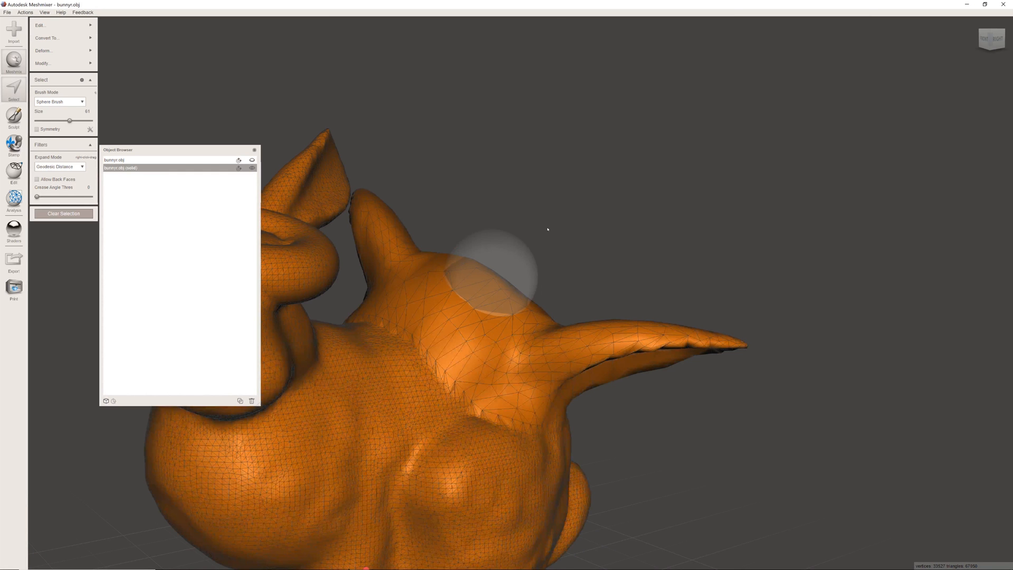
right_drag(548, 229, 488, 267)
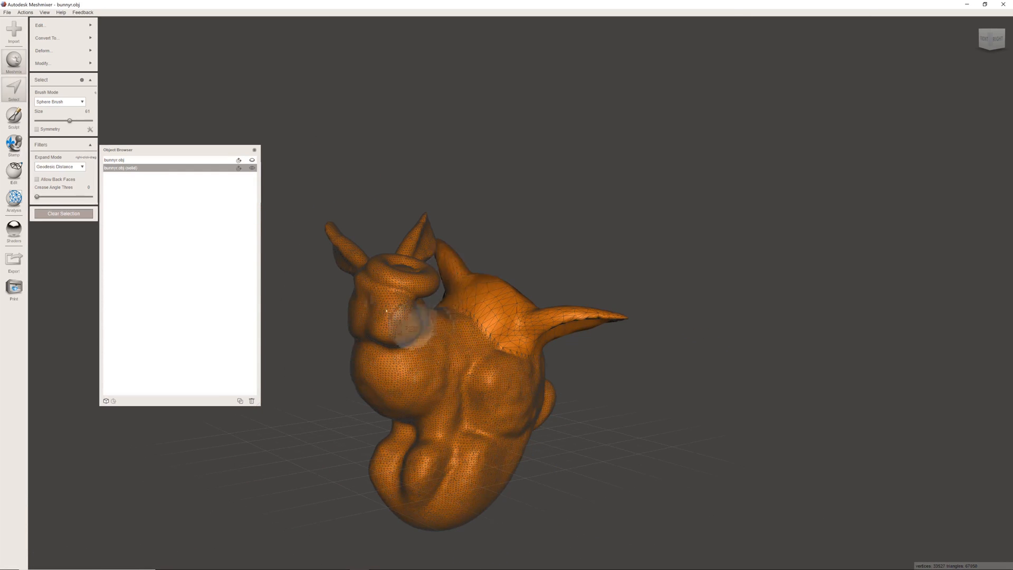
right_drag(612, 319, 539, 271)
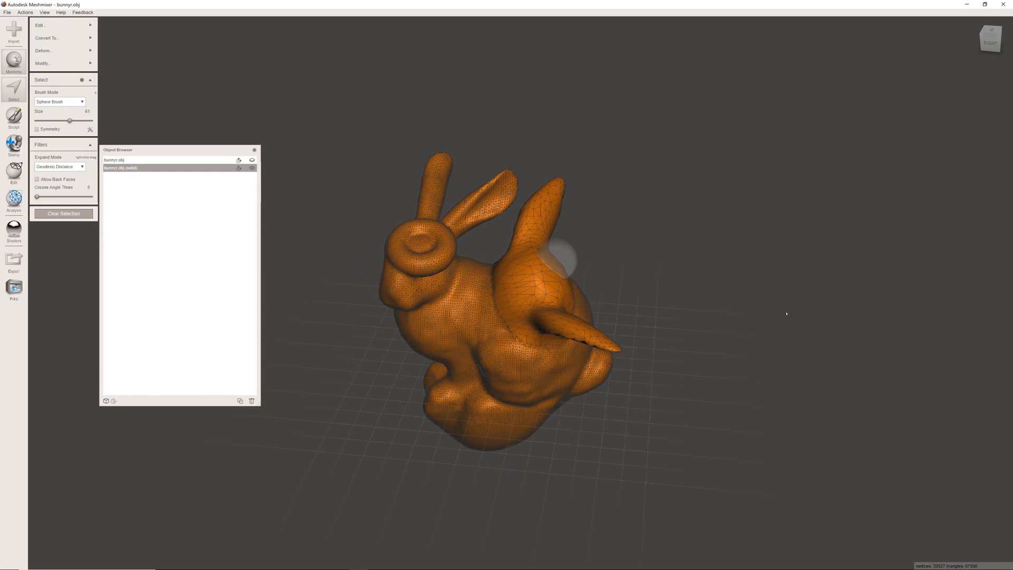
key(Escape)
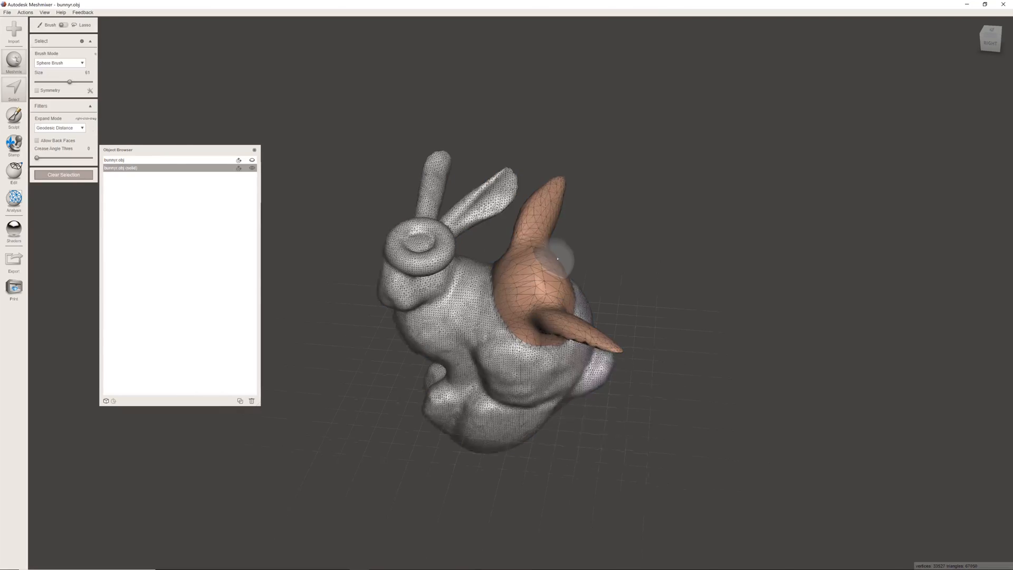
- Examine the blended ears and their seam with the bunny's back, both up close and from around the model
scroll(599, 254, up, 7)
middle_drag(578, 219, 552, 273)
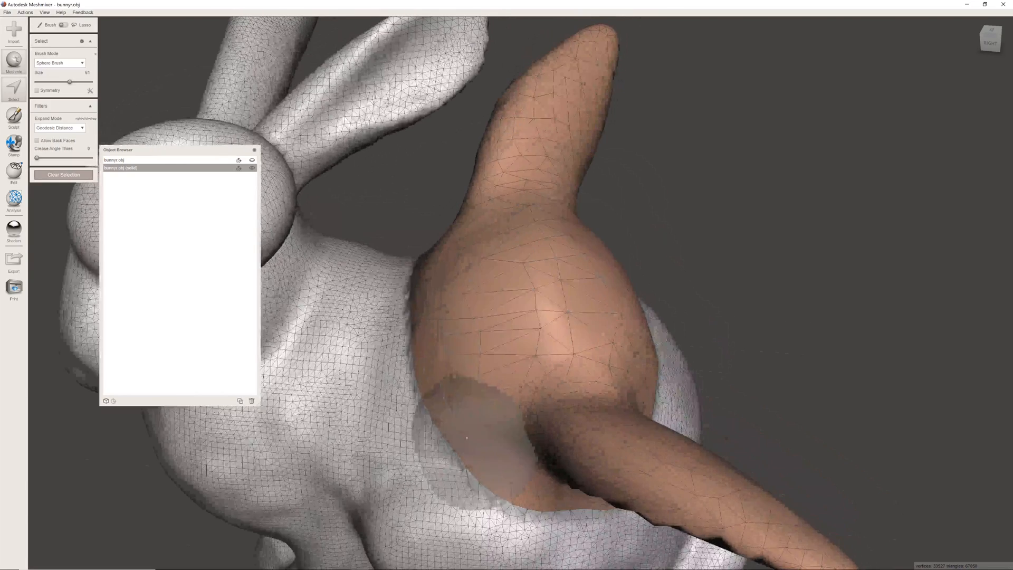
right_drag(435, 329, 495, 317)
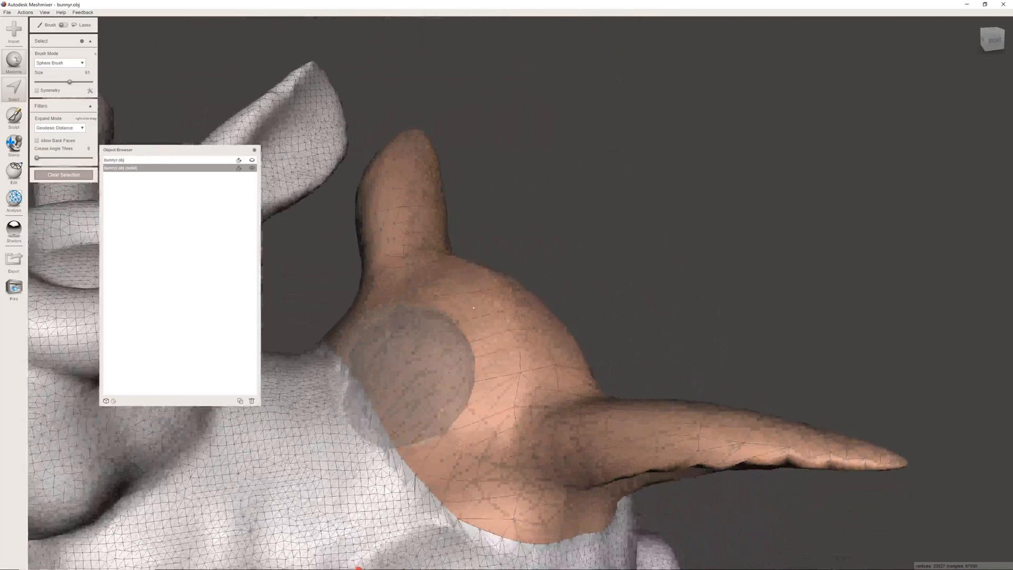
scroll(497, 322, down, 5)
middle_drag(342, 320, 471, 256)
scroll(470, 256, down, 2)
right_drag(470, 255, 509, 272)
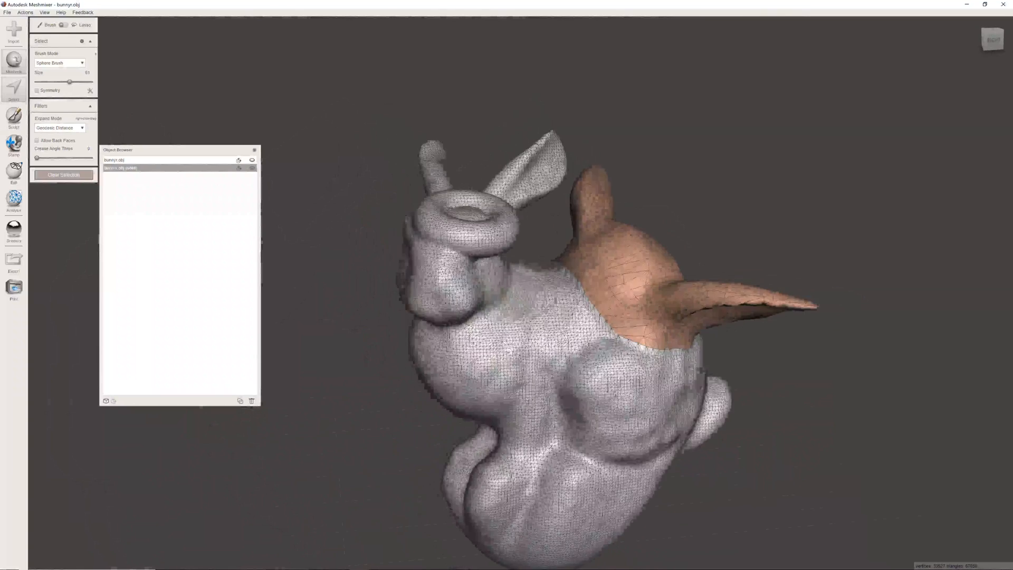
middle_drag(567, 298, 470, 288)
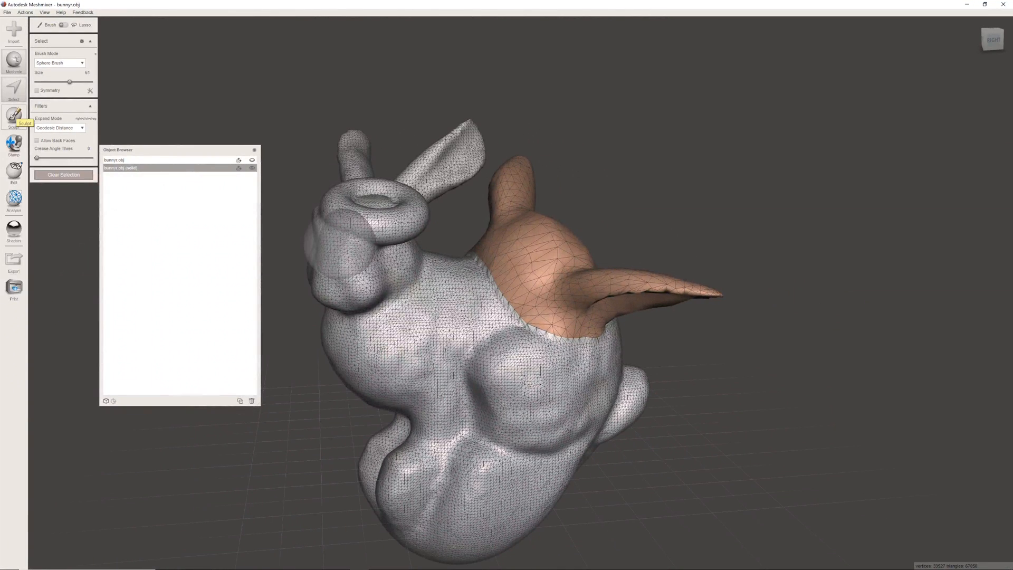
- Sculpt the surface between the blended ears with the Flatten brush, with sculpting restricted to the face group
click(13, 118)
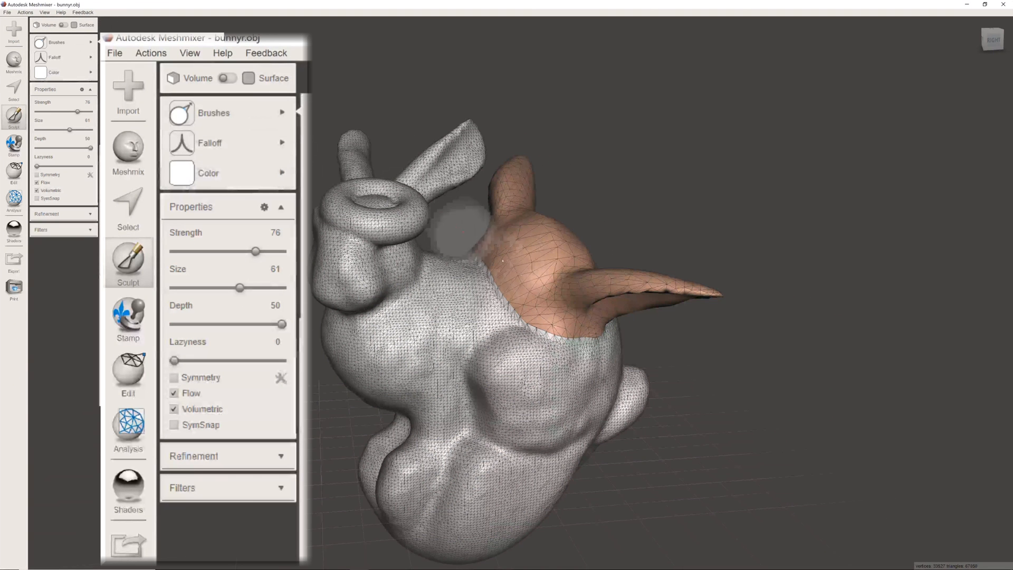
click(90, 230)
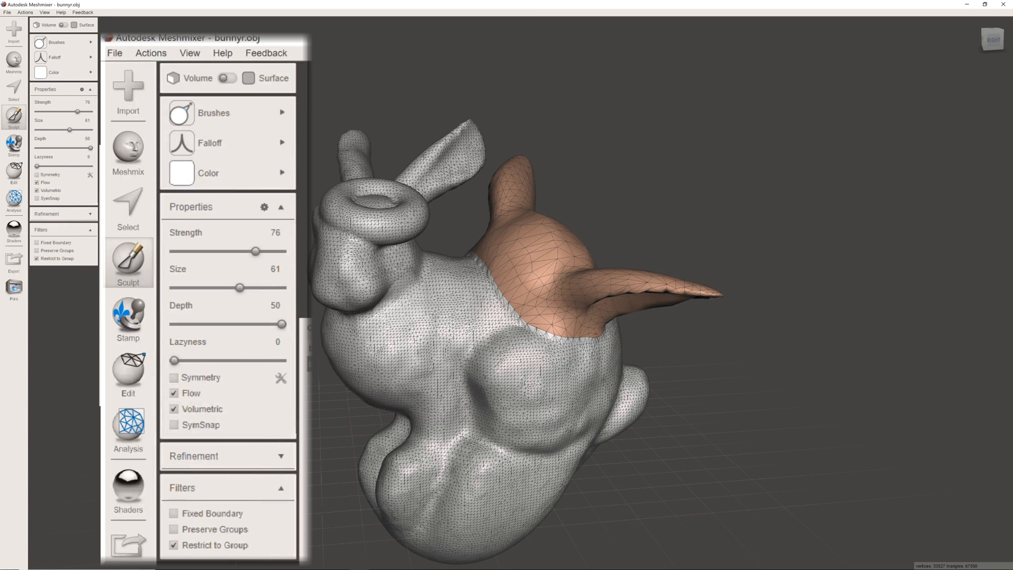
click(61, 42)
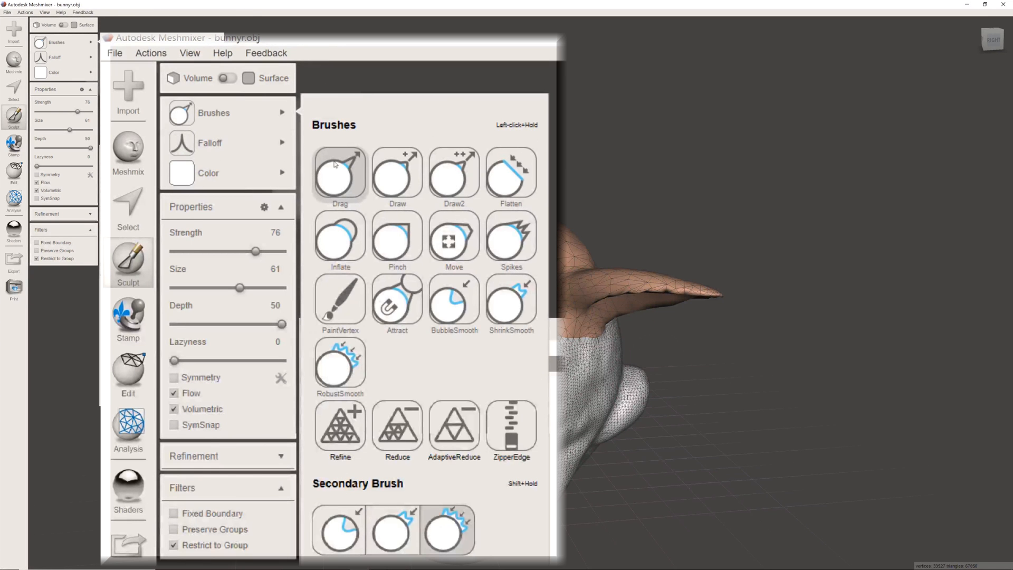
click(496, 183)
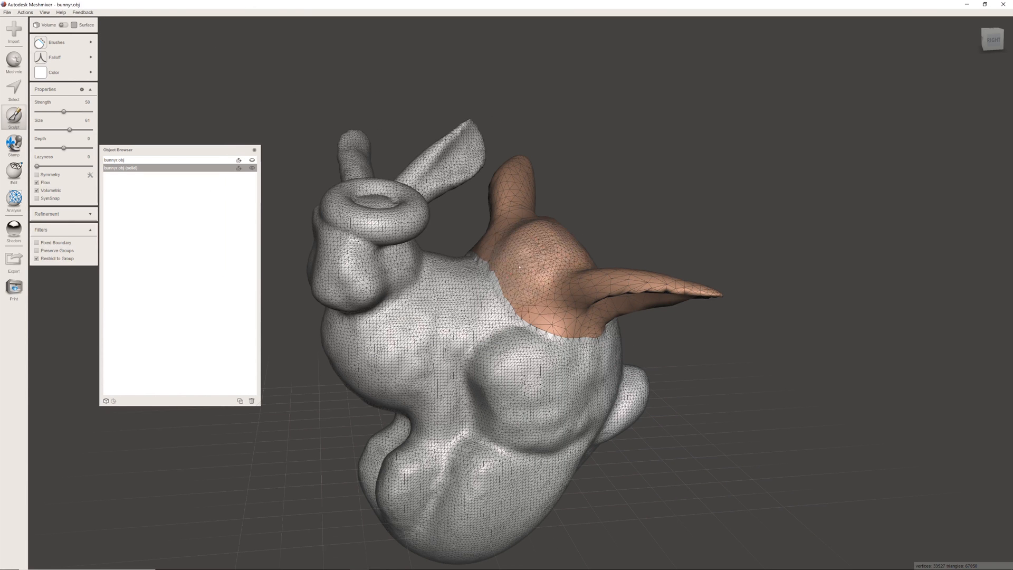
mouse_move(519, 266)
mouse_down()
mouse_move(501, 279)
mouse_move(477, 264)
mouse_move(512, 280)
mouse_up()
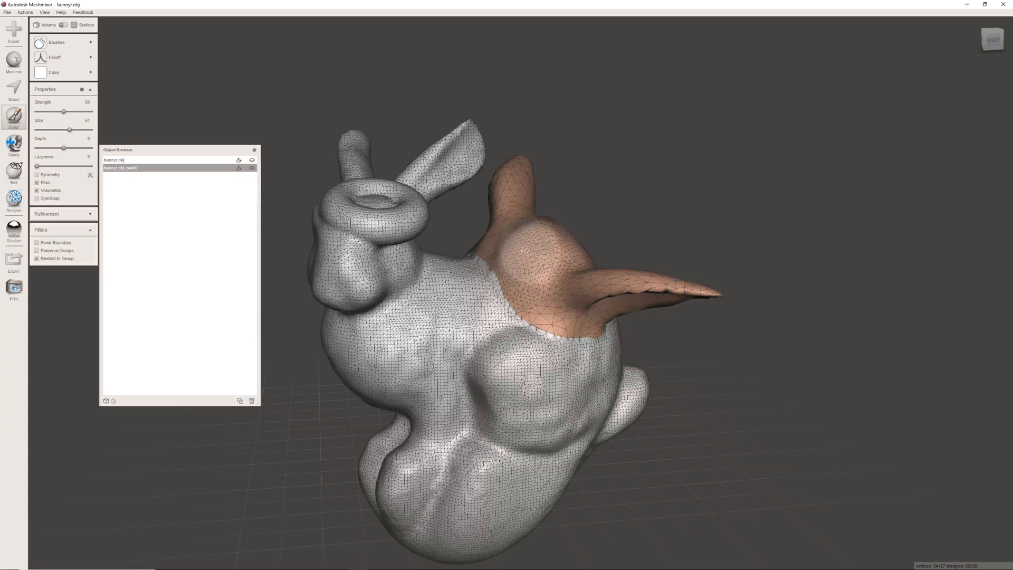
- Sculpt the blended ears' face group on the bunny's back with the Inflate brush
mouse_move(97, 58)
mouse_move(78, 42)
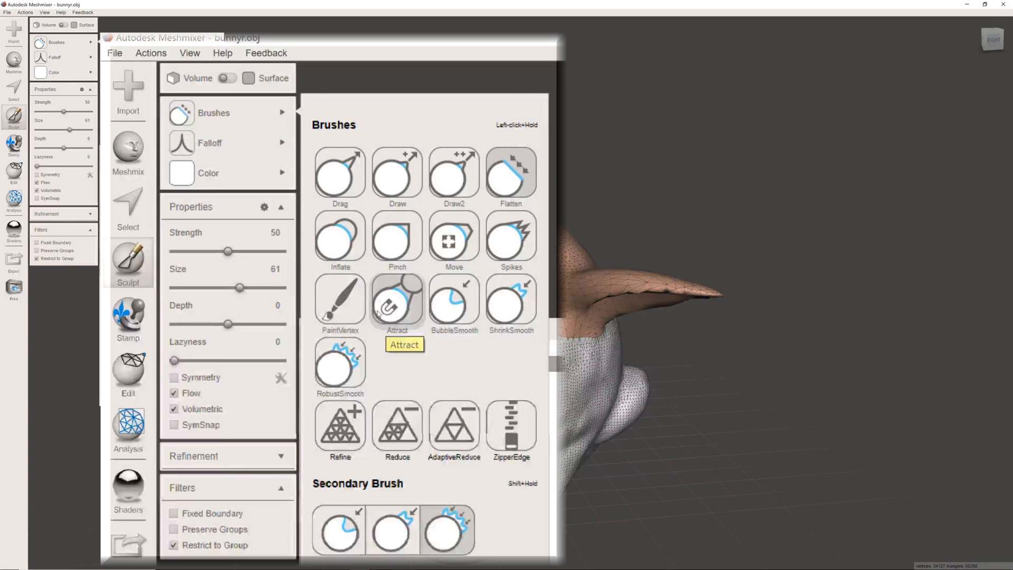
click(337, 239)
right_drag(739, 232, 389, 225)
scroll(579, 299, up, 3)
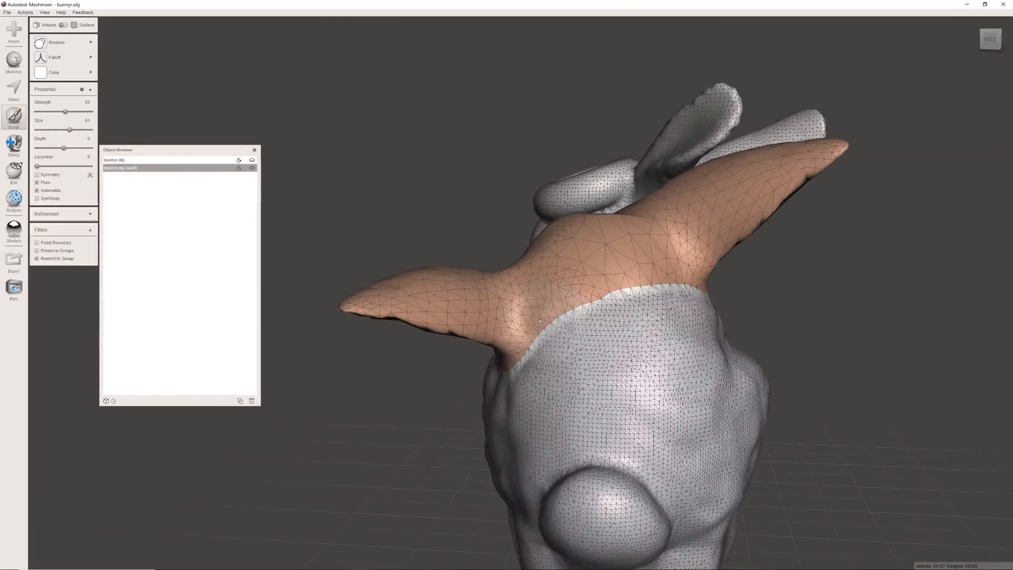
mouse_move(643, 278)
mouse_down()
mouse_move(561, 300)
mouse_move(532, 322)
mouse_move(656, 279)
mouse_move(525, 331)
mouse_move(678, 273)
mouse_move(599, 286)
mouse_up()
right_drag(727, 269, 745, 295)
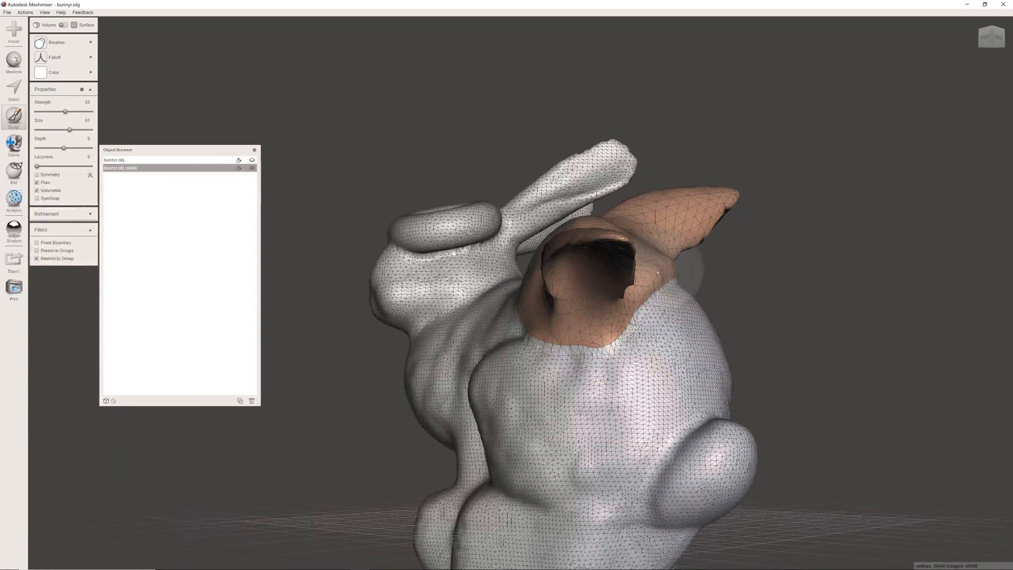
right_drag(720, 268, 797, 293)
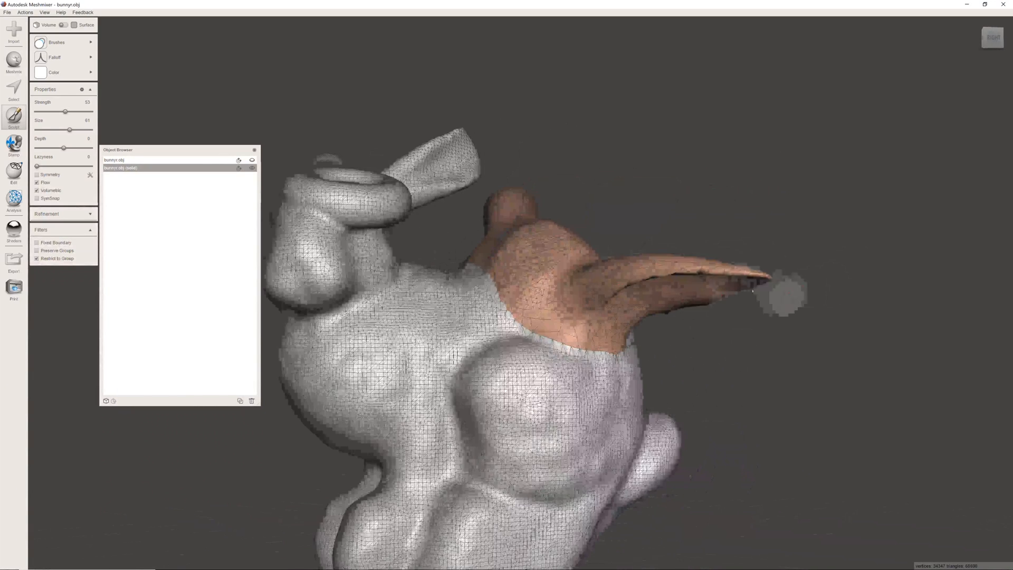
scroll(555, 281, down, 4)
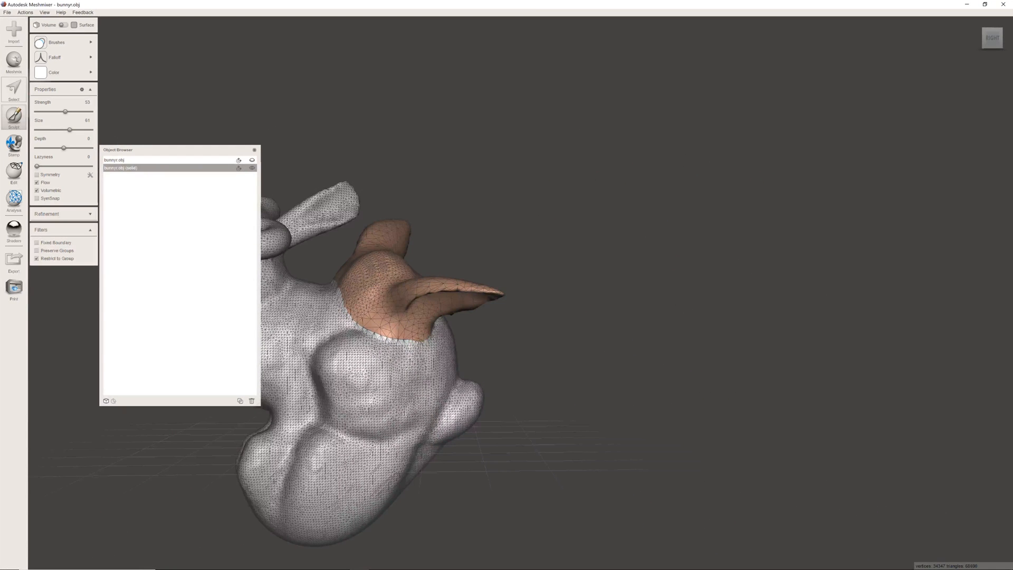
- Make the original bunnyr.obj the active object and move the Object Browser clear of the model
mouse_move(510, 377)
right_down()
mouse_move(694, 387)
mouse_move(562, 336)
mouse_move(580, 338)
mouse_move(610, 305)
mouse_move(536, 311)
right_up()
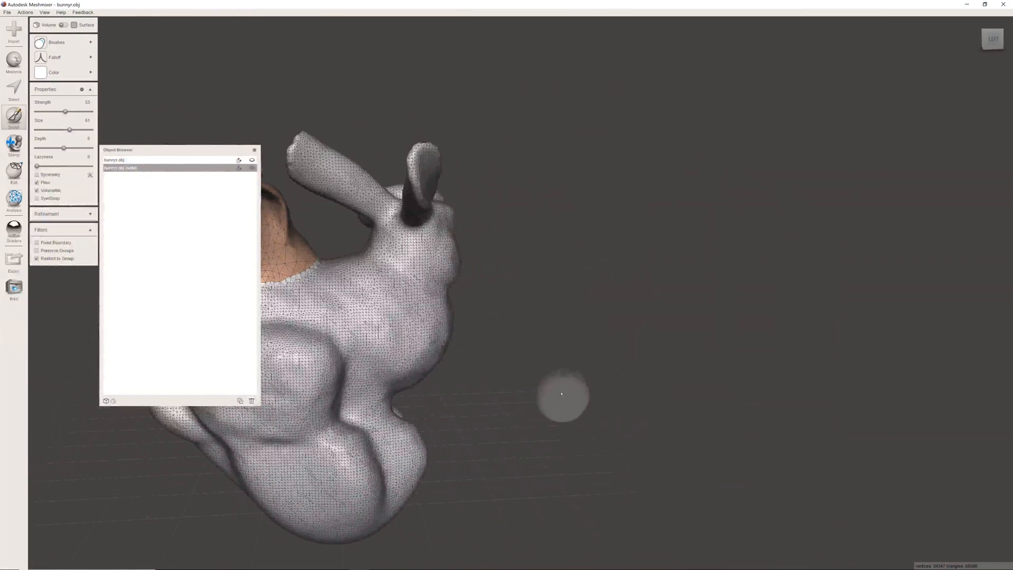
right_drag(520, 323, 480, 338)
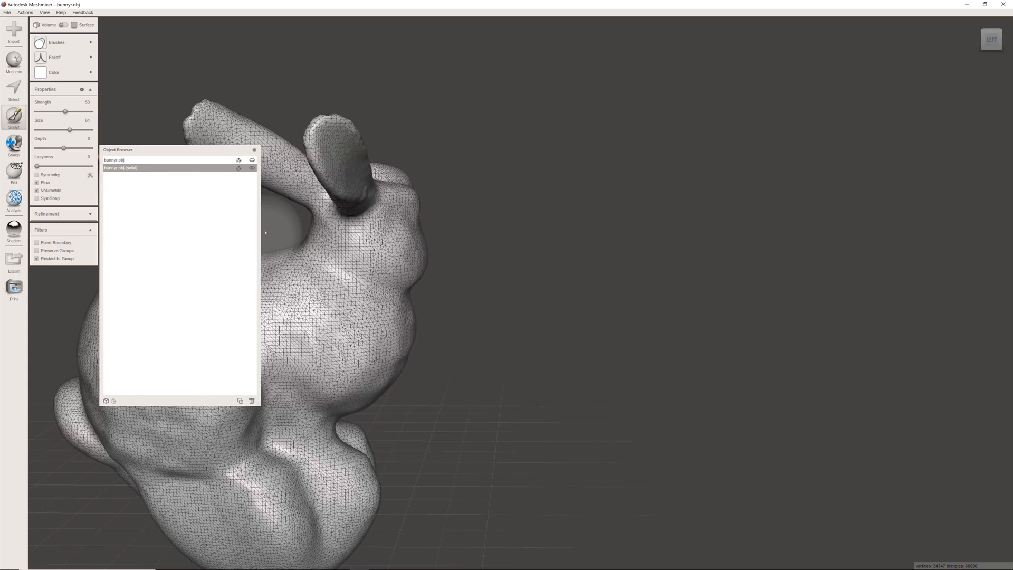
click(138, 161)
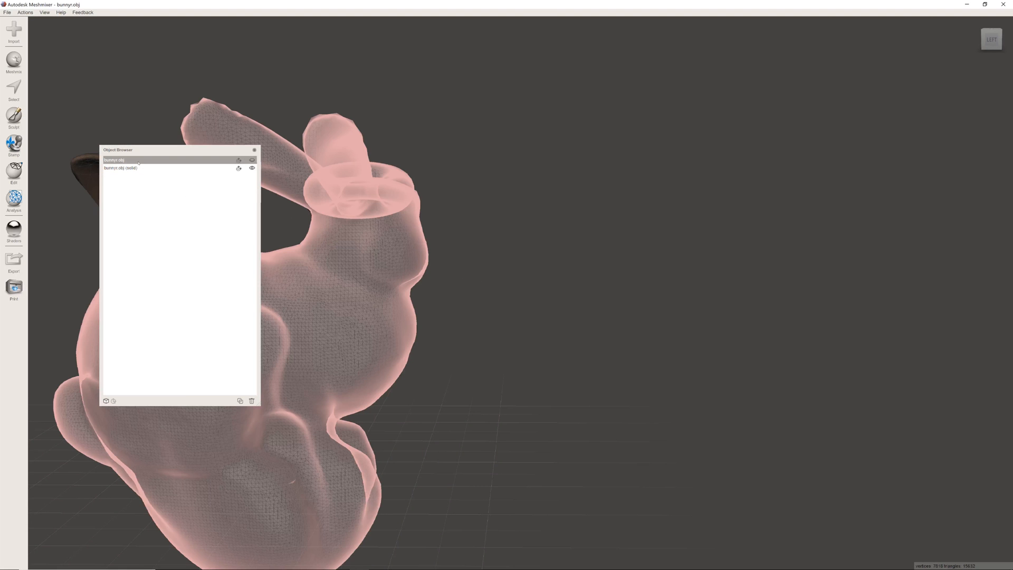
click(121, 168)
drag(100, 158, 531, 149)
click(537, 150)
click(685, 158)
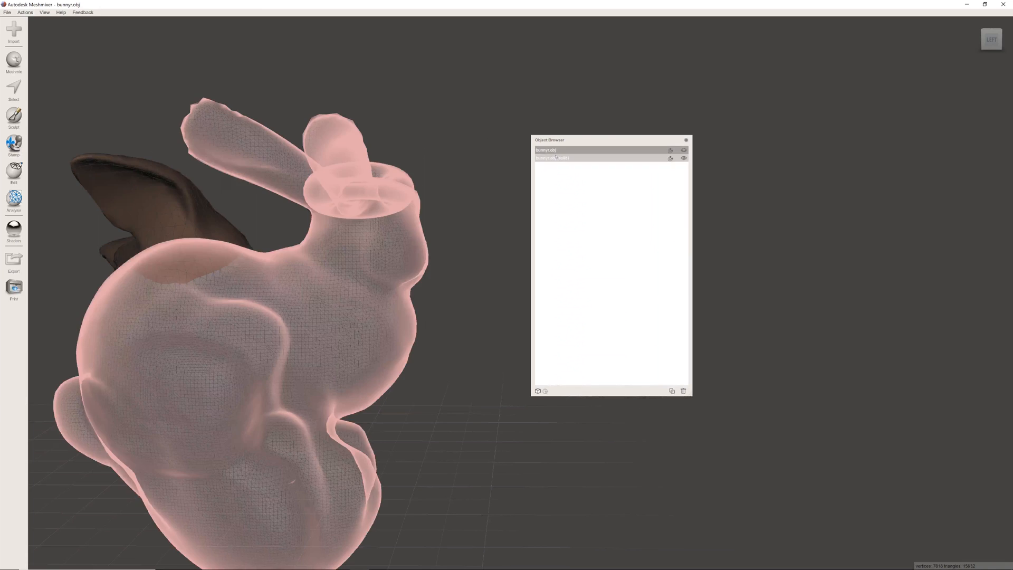
- Show the original bunnyr.obj, and hide and reshow bunnyr.obj (solid) to compare the two overlapping meshes
click(684, 150)
click(626, 150)
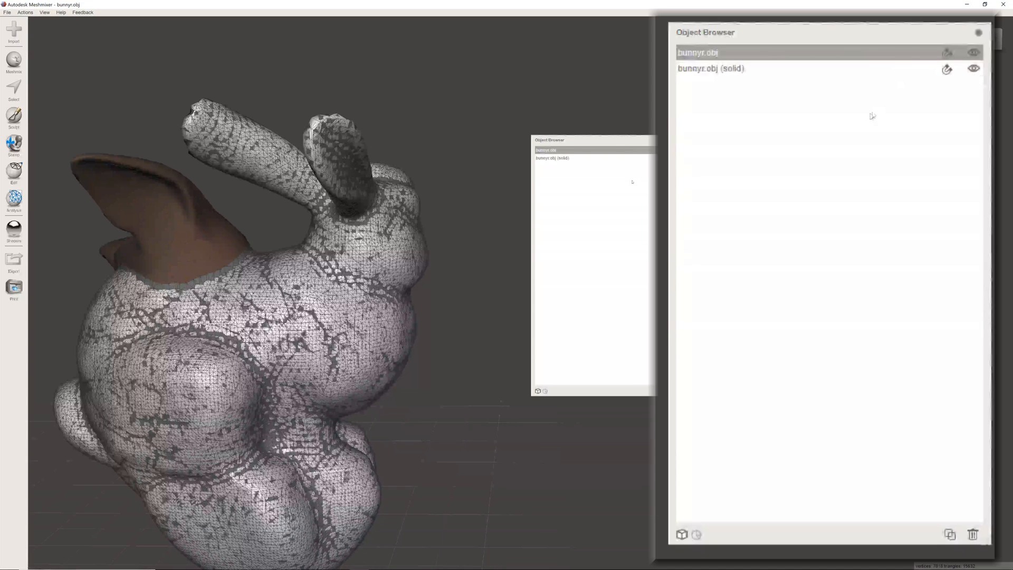
click(683, 157)
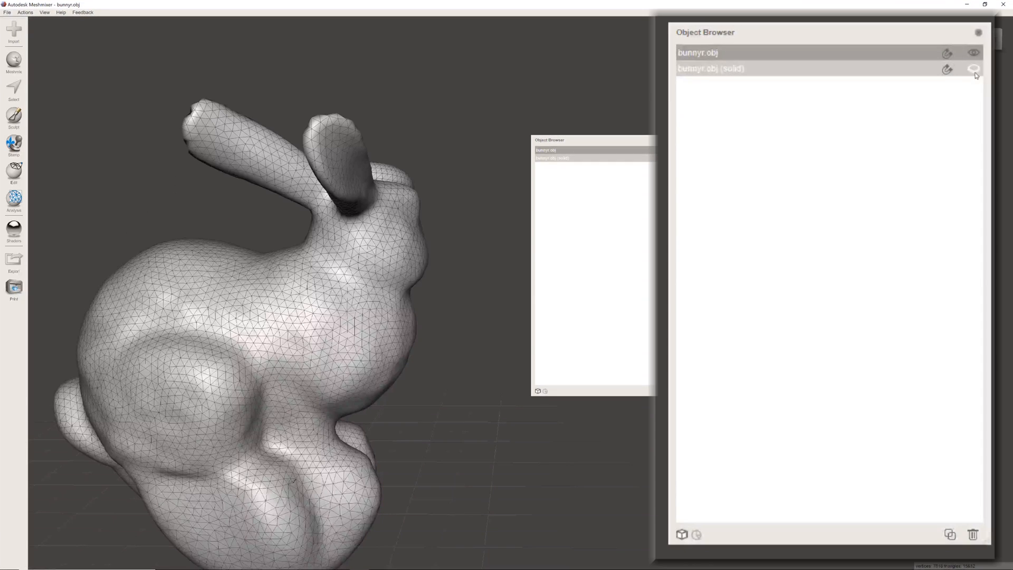
click(684, 158)
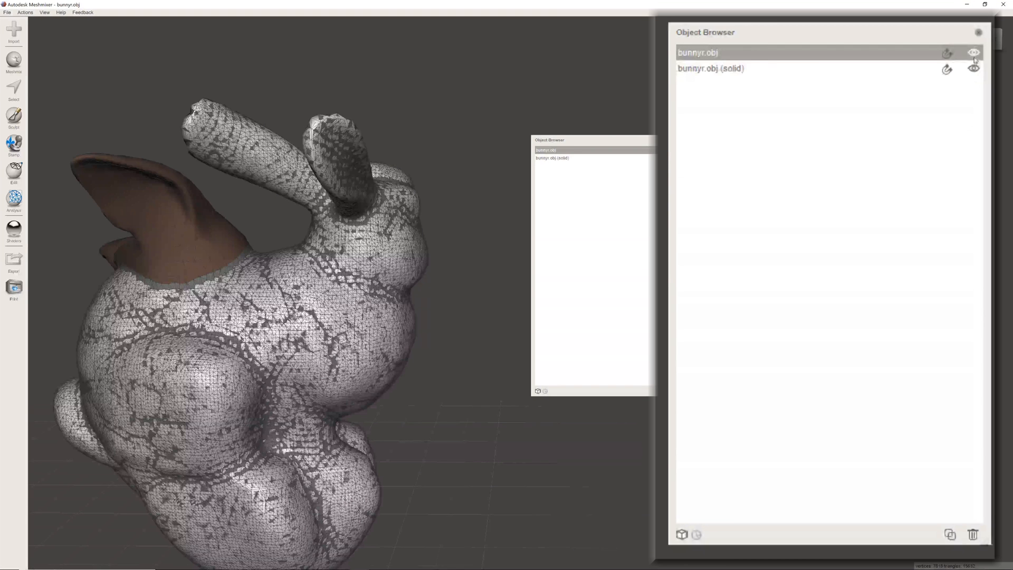
- Delete the original bunnyr.obj object, keeping only bunnyr.obj (solid)
drag(585, 140, 613, 157)
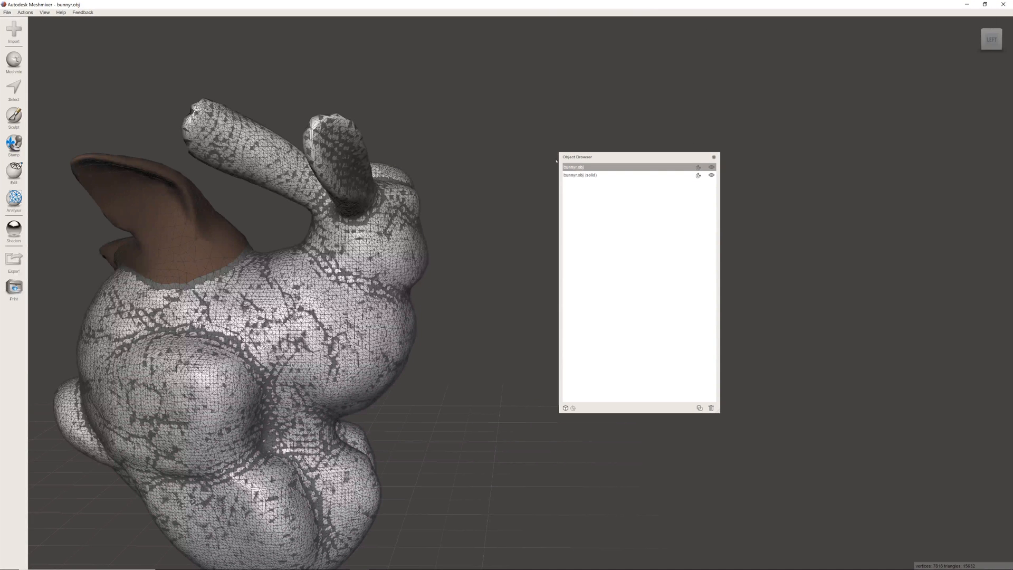
click(619, 175)
click(617, 168)
click(712, 408)
click(623, 167)
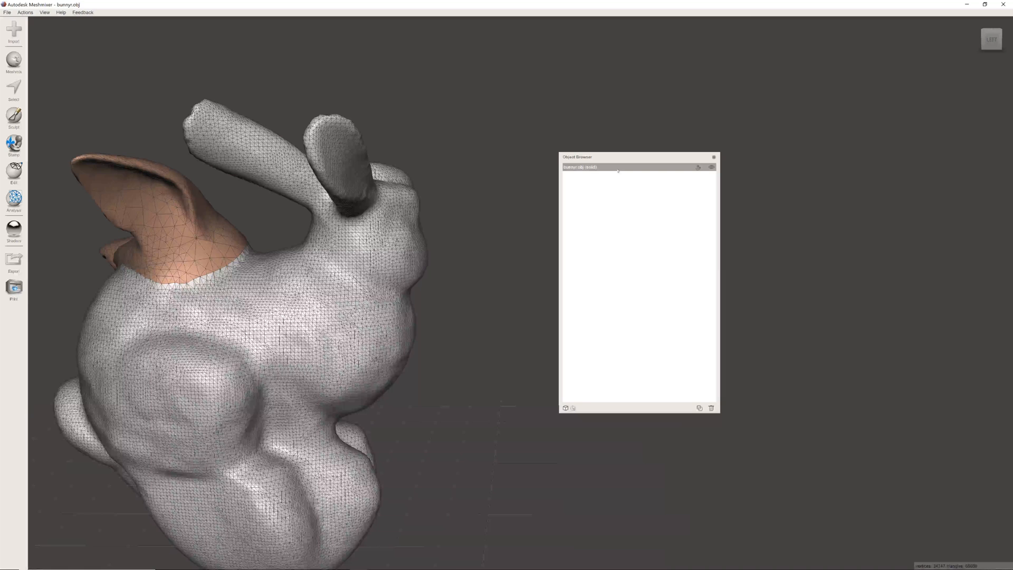
scroll(262, 206, down, 2)
middle_drag(262, 206, 317, 198)
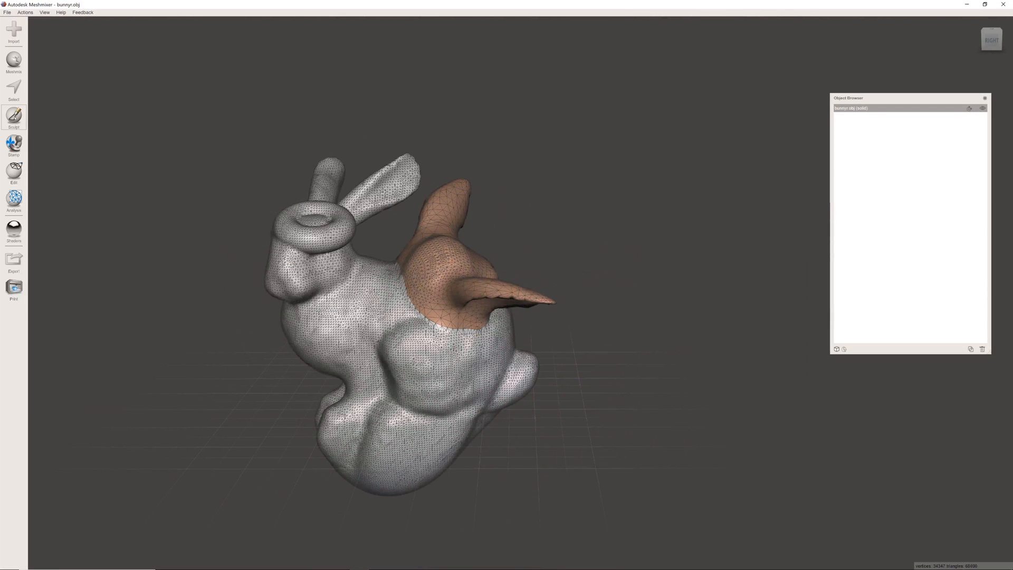
click(15, 62)
click(84, 27)
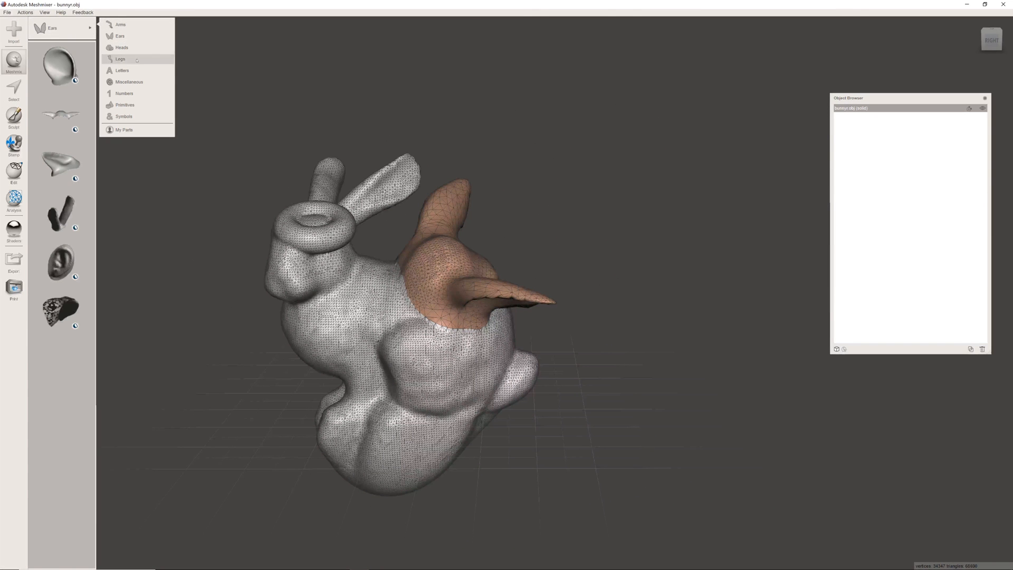
click(136, 82)
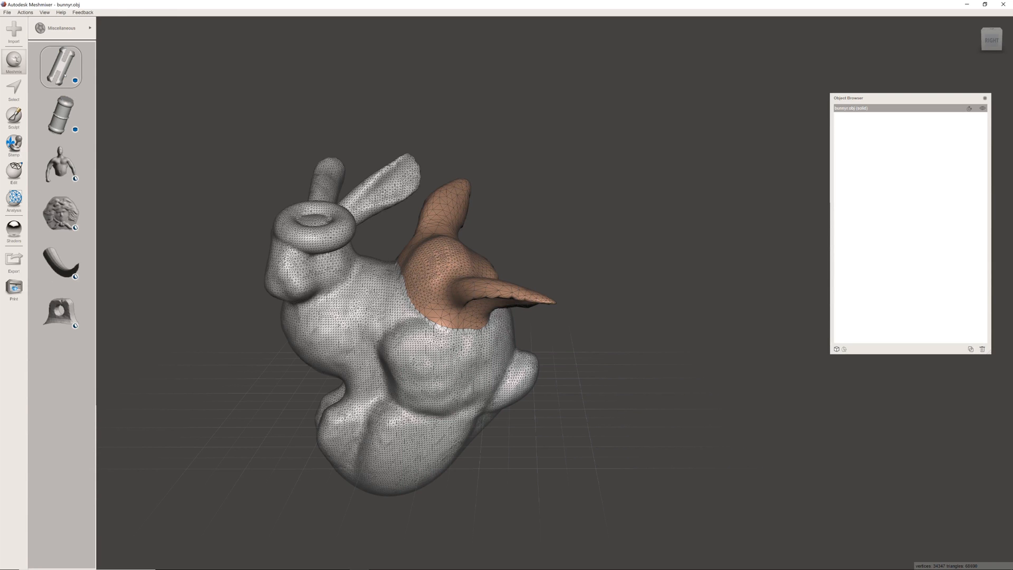
drag(54, 65, 378, 278)
right_drag(378, 277, 449, 277)
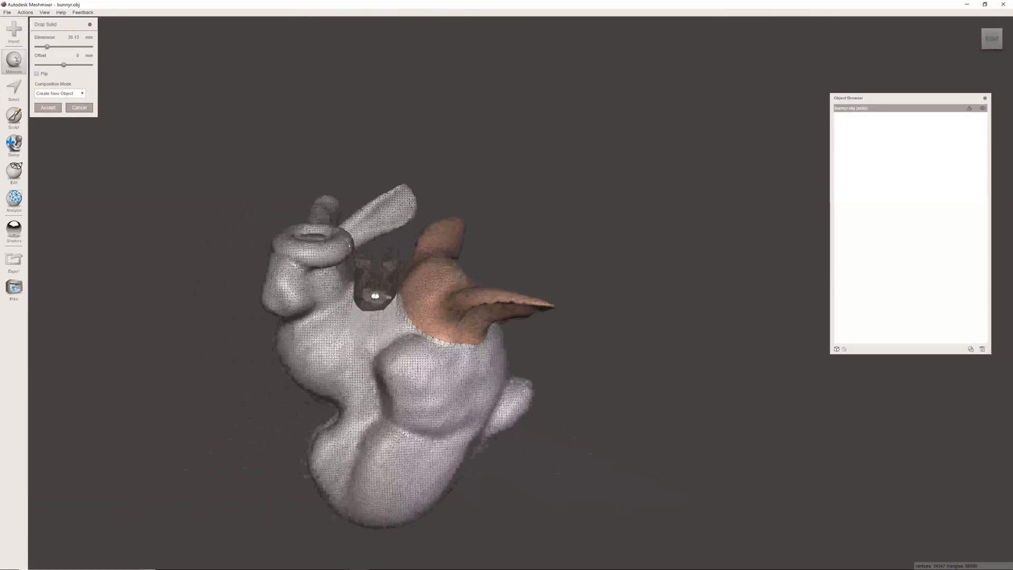
click(79, 107)
- Add the cube from the Primitives library as a separate object beside the bunny
click(21, 59)
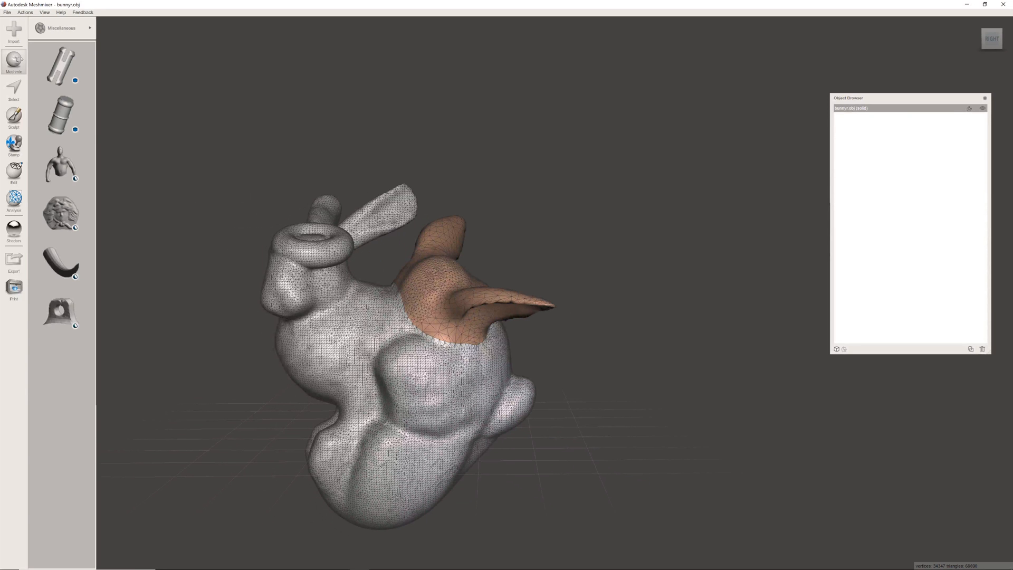
click(62, 28)
click(152, 102)
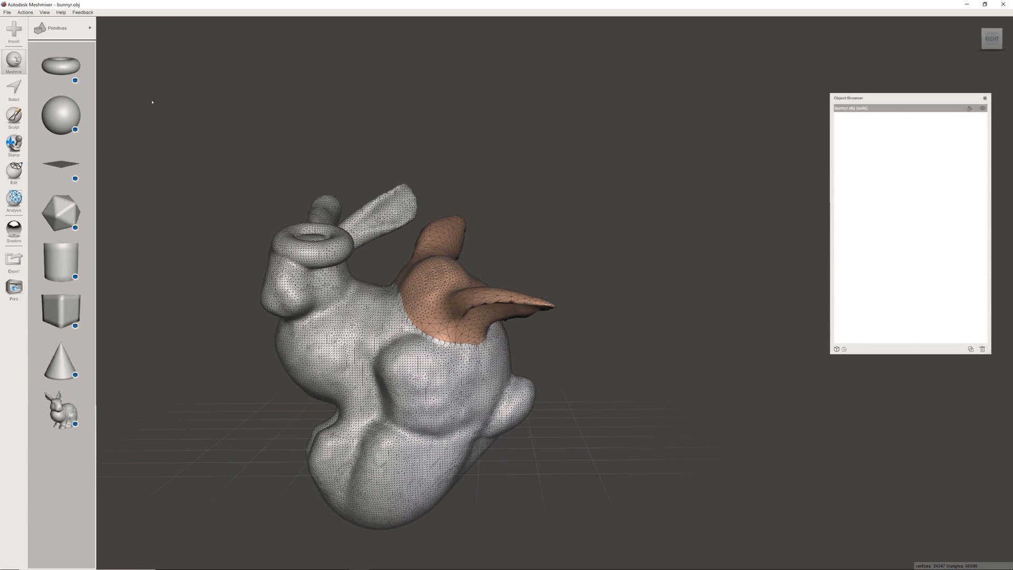
drag(60, 311, 617, 405)
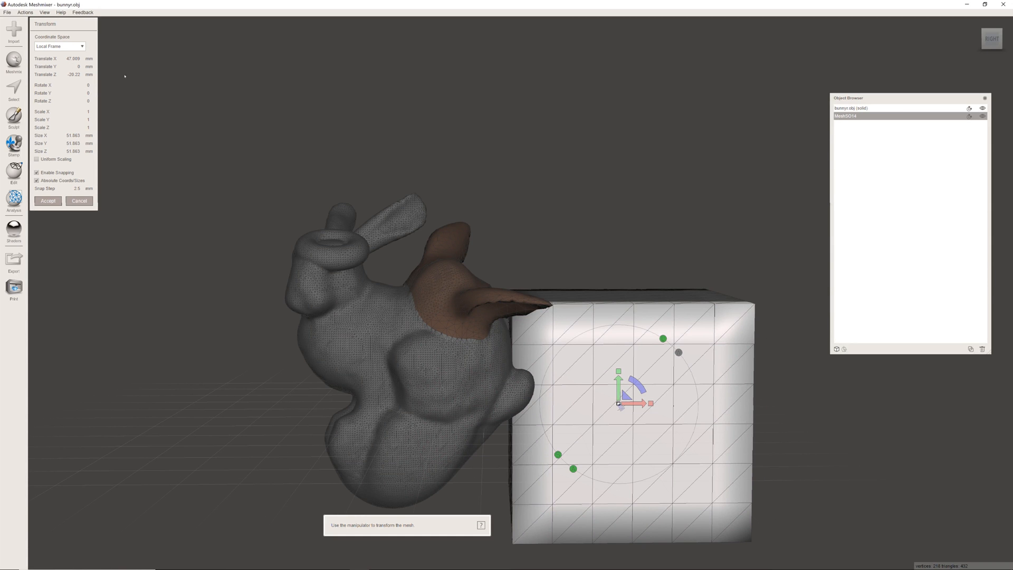
- Move the cube away from the bunny to about X 62.5, Y 15 and Z 10 mm
drag(636, 394, 707, 340)
right_drag(638, 339, 544, 416)
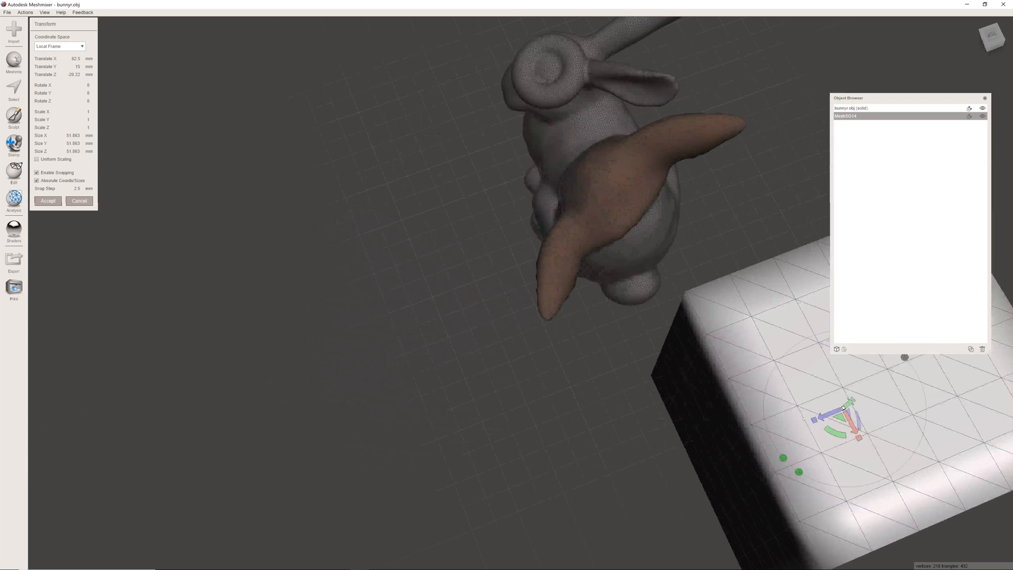
drag(824, 416, 684, 471)
right_drag(670, 422, 715, 288)
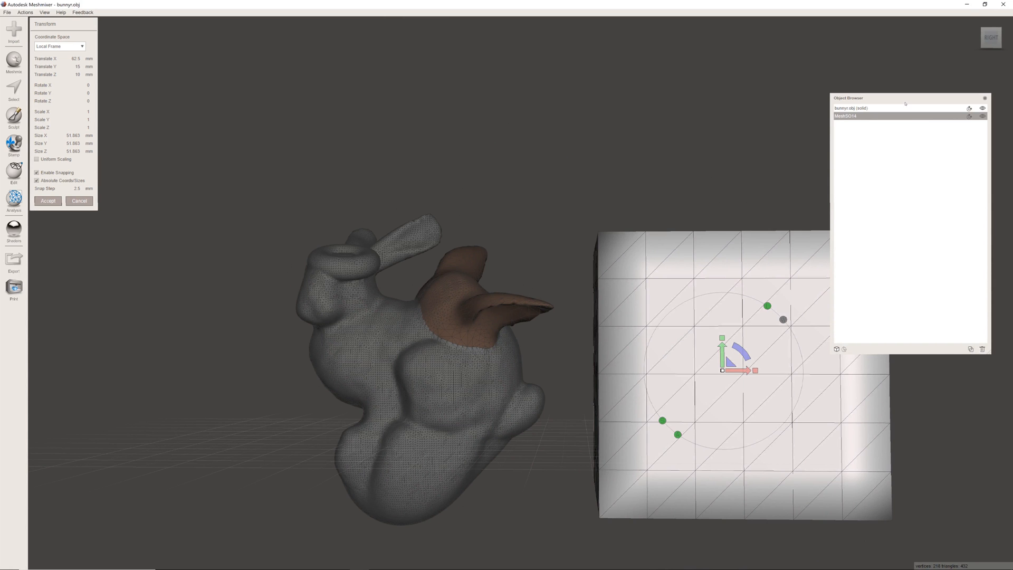
- Make the cube MeshSO14 a projection target in the Object Browser and examine it beside the bunny
drag(909, 103, 525, 95)
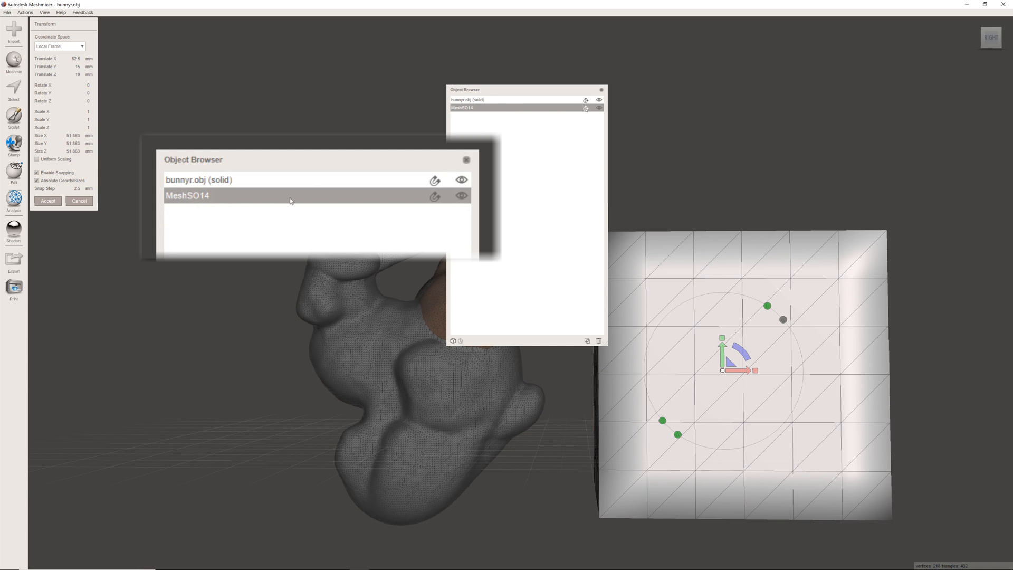
click(416, 202)
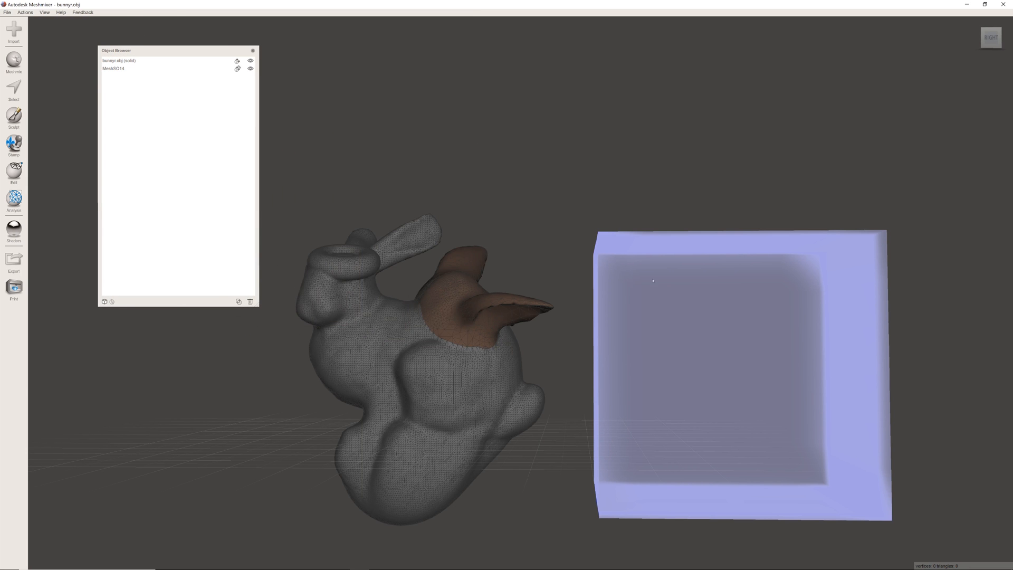
right_drag(812, 306, 676, 368)
scroll(634, 329, up, 5)
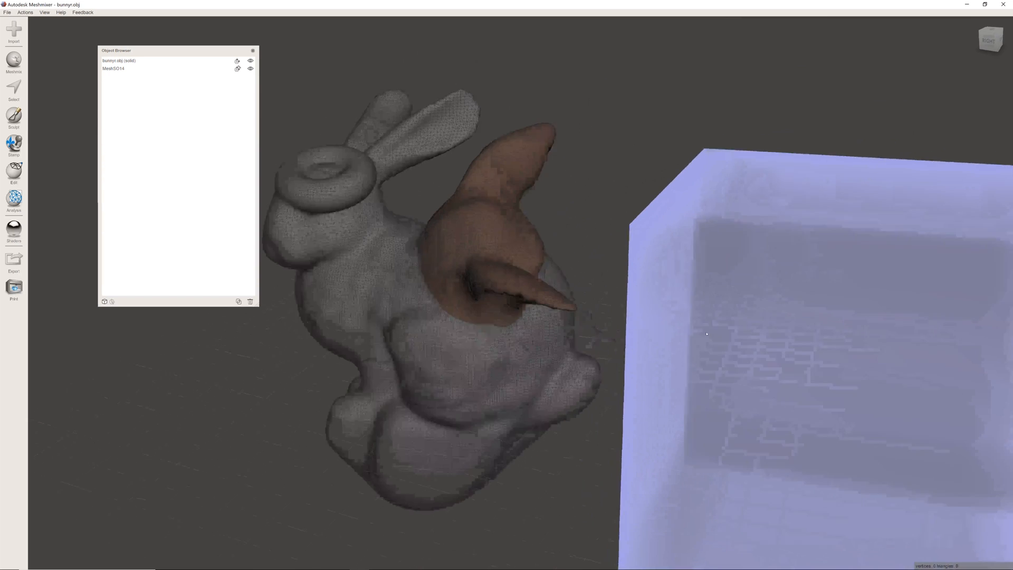
right_drag(637, 332, 681, 333)
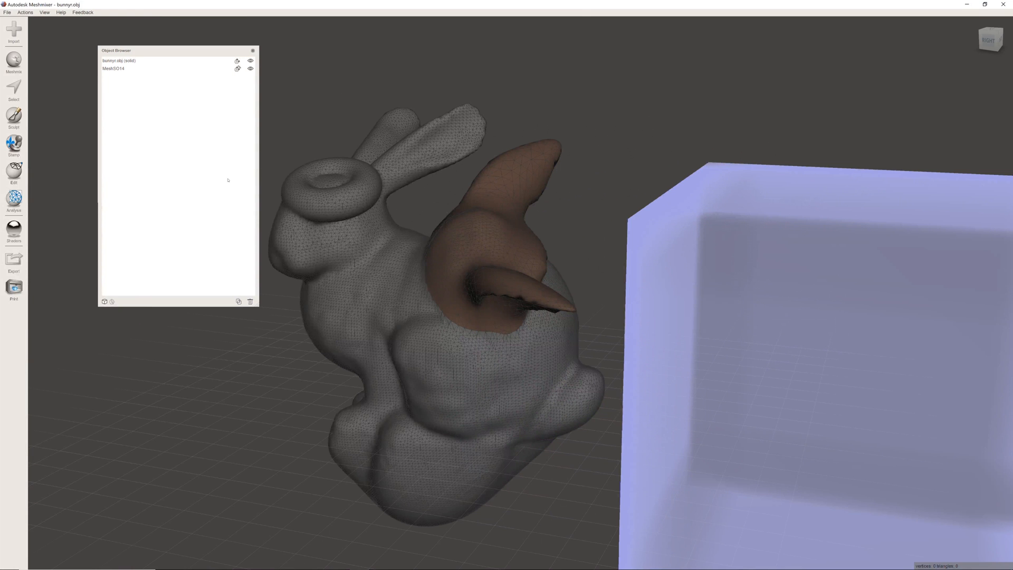
- Make bunnyr.obj (solid) the active object and choose the Attract sculpting brush
click(20, 126)
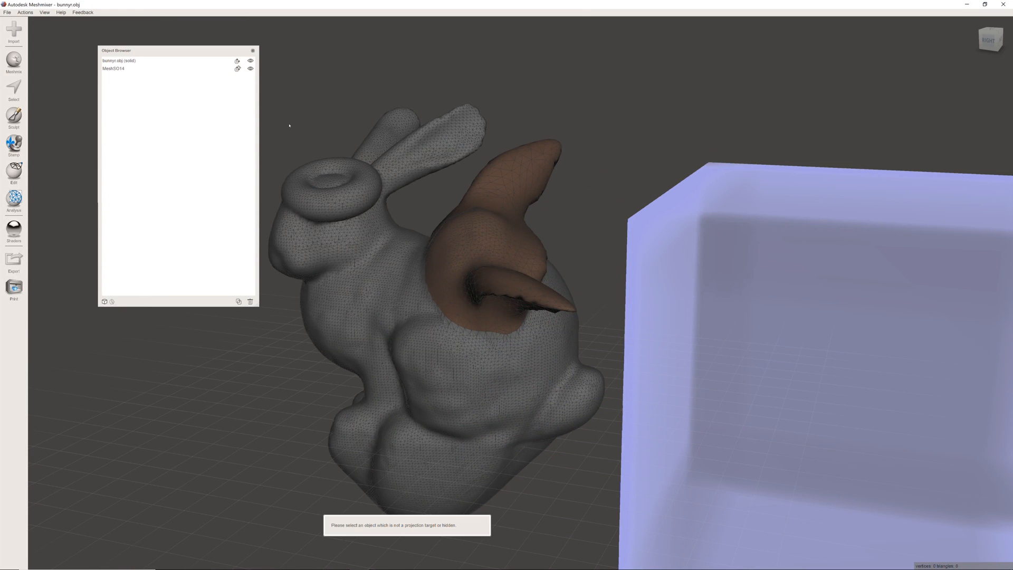
click(120, 62)
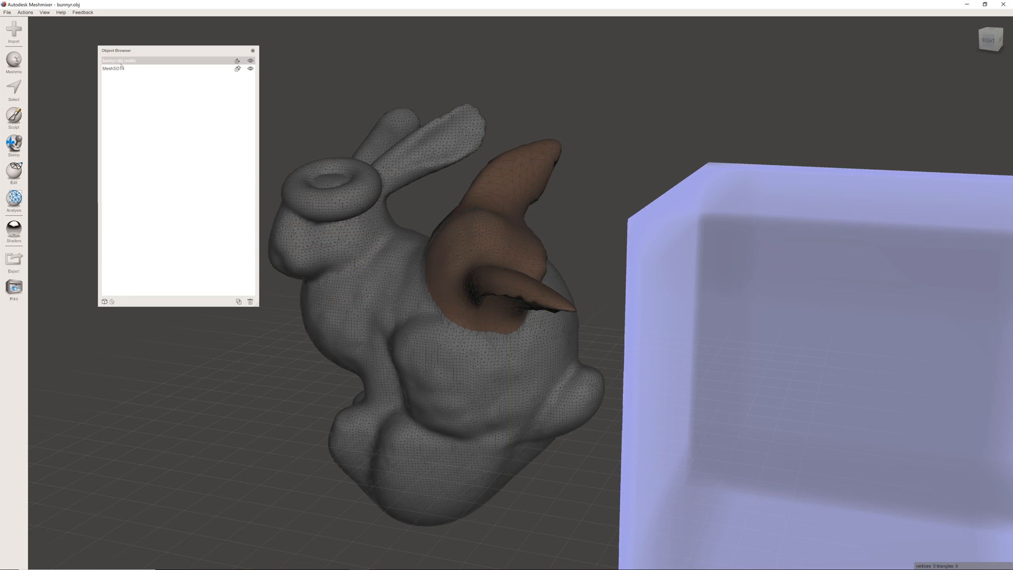
click(133, 62)
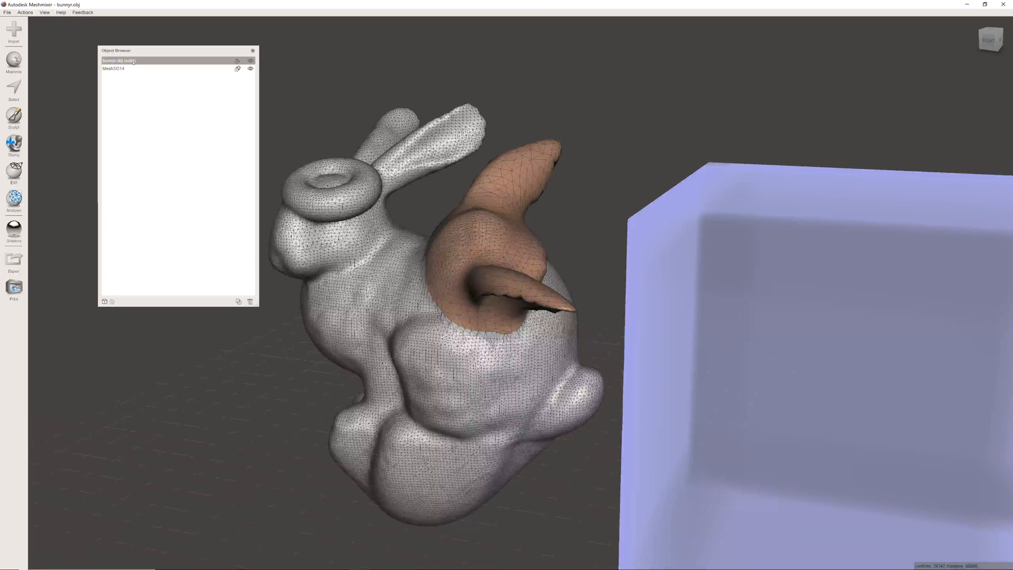
click(14, 116)
click(57, 42)
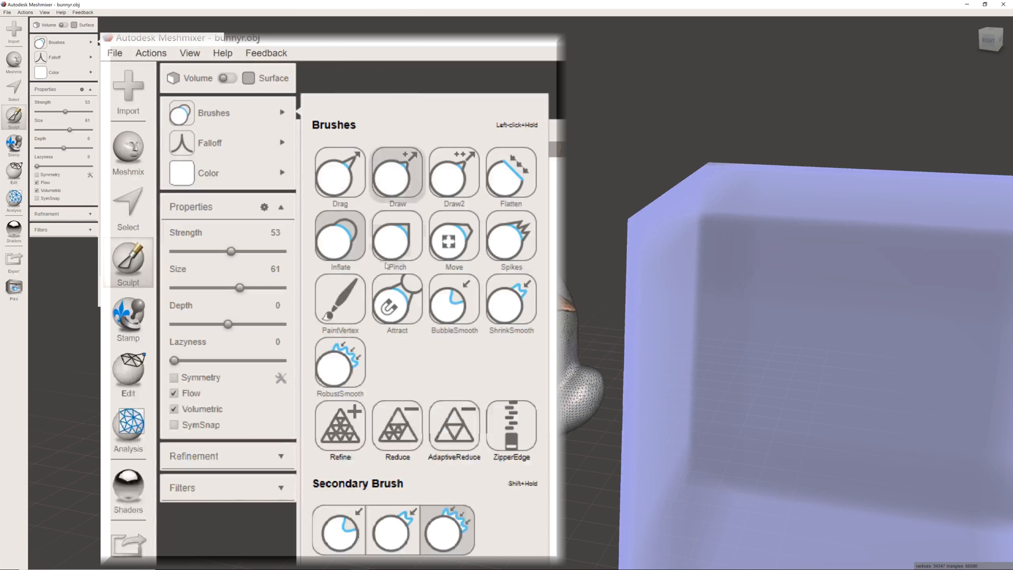
click(404, 308)
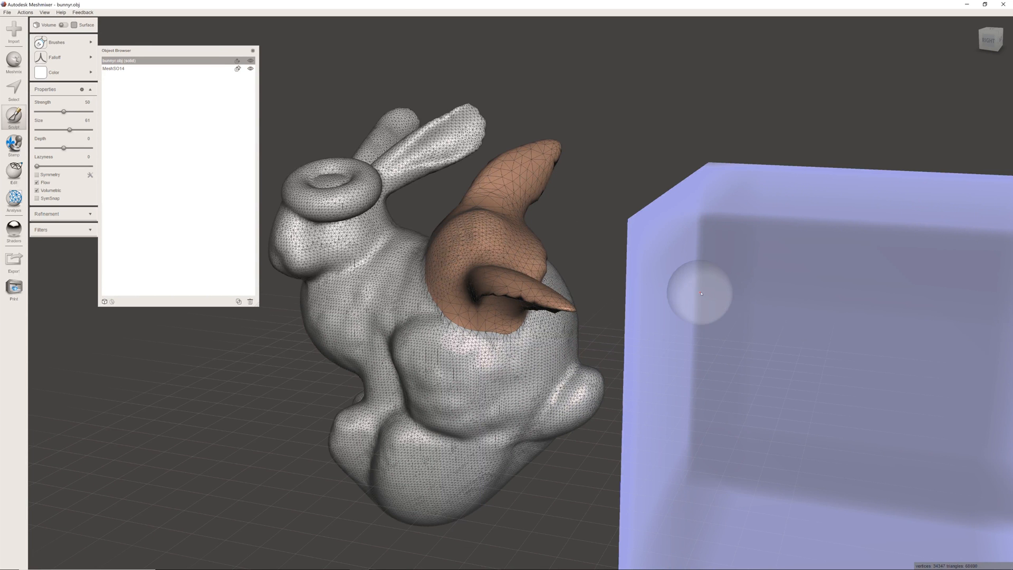
- Pull the bunny's tail toward the cube with the Attract brush
right_drag(700, 293, 675, 360)
middle_drag(815, 472, 718, 357)
scroll(720, 366, up, 5)
right_drag(721, 373, 587, 301)
mouse_move(587, 300)
mouse_down()
mouse_move(527, 322)
mouse_move(553, 316)
mouse_move(538, 306)
mouse_move(501, 315)
mouse_move(538, 301)
mouse_move(520, 308)
mouse_move(573, 314)
mouse_move(553, 317)
mouse_up()
right_drag(487, 292, 558, 259)
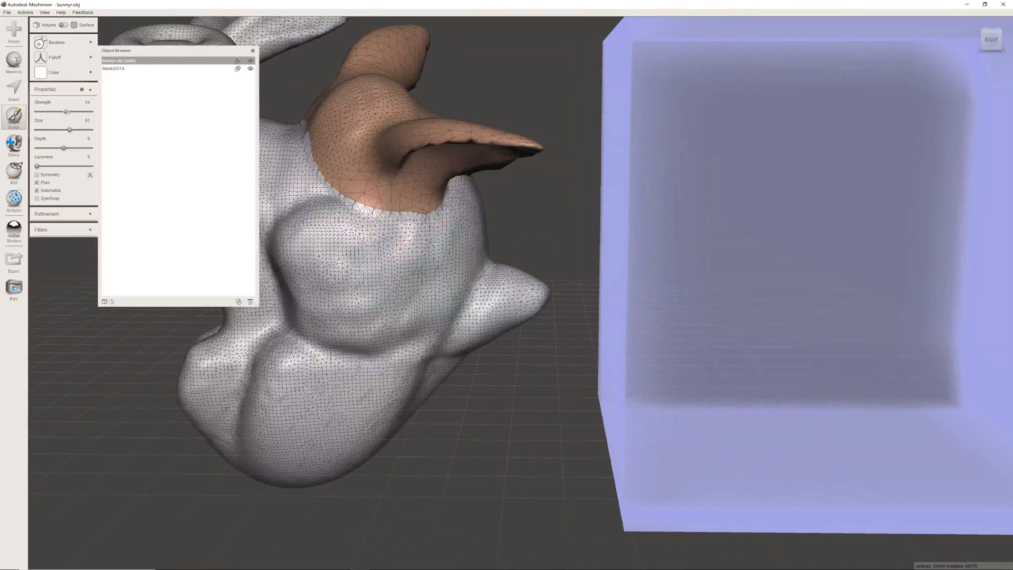
- Set the brush strength to 71 and size to 78, and stretch the tail until it reaches the cube
drag(69, 130, 78, 129)
right_drag(543, 214, 464, 270)
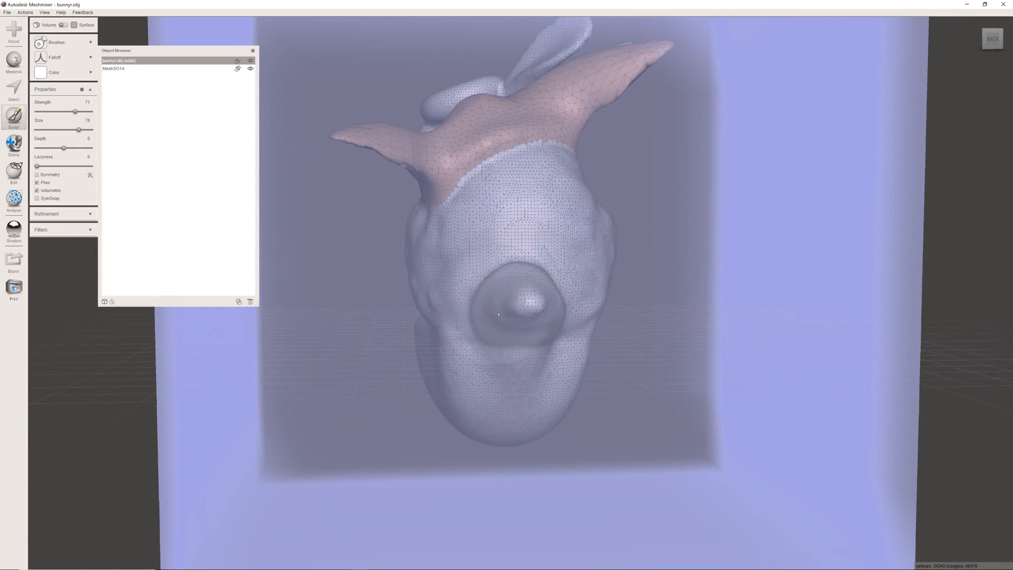
mouse_move(497, 278)
right_down()
mouse_move(533, 288)
mouse_move(503, 297)
right_up()
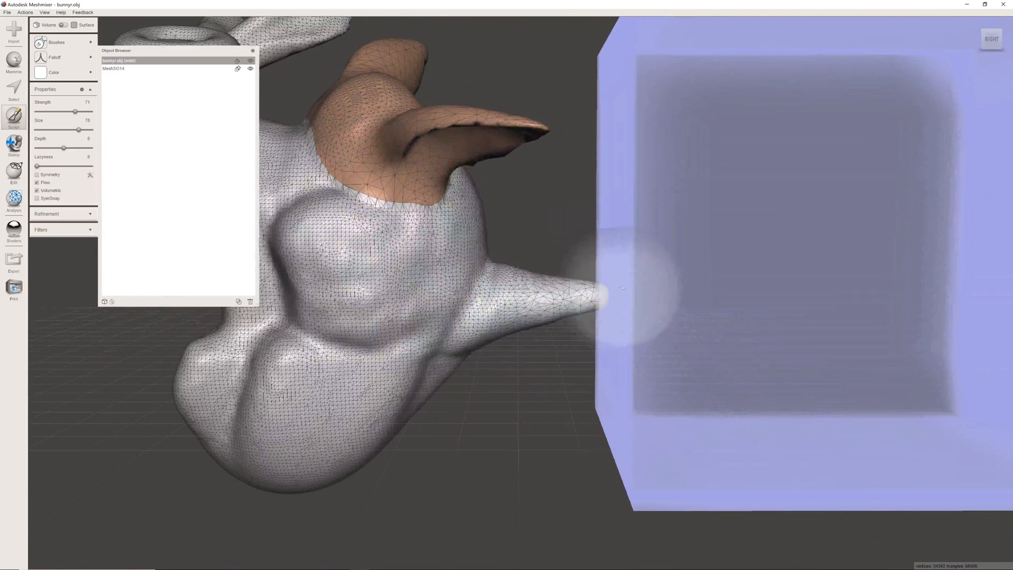
mouse_move(615, 283)
right_down()
mouse_move(565, 237)
mouse_move(518, 285)
right_up()
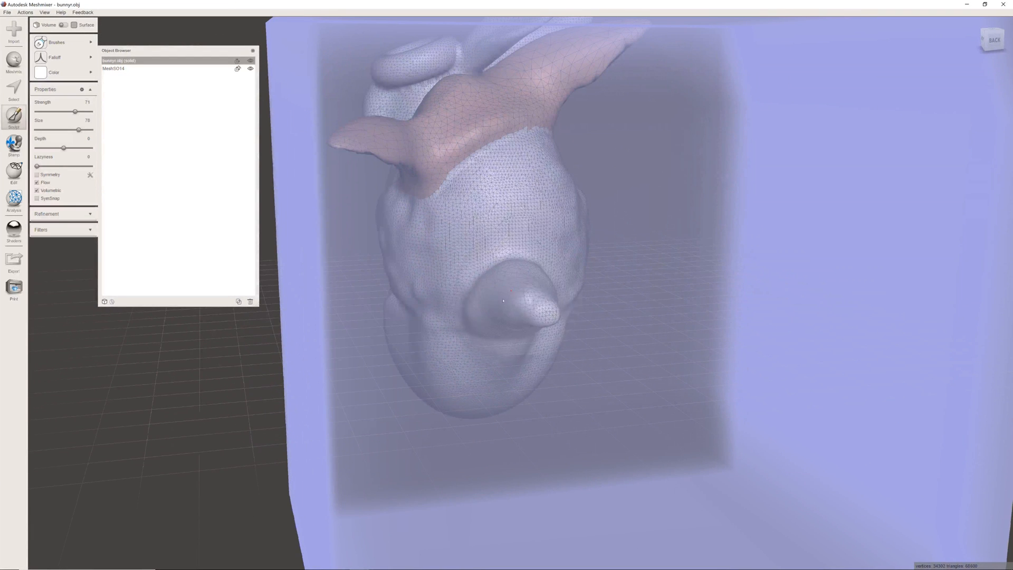
- Widen and flatten the tail's tip against the cube's near face with more Attract strokes, checking the shape from several sides
mouse_move(556, 310)
mouse_down()
mouse_move(543, 303)
mouse_move(529, 322)
mouse_move(557, 315)
mouse_move(546, 302)
mouse_move(516, 315)
mouse_move(550, 311)
mouse_move(523, 294)
mouse_move(522, 308)
mouse_move(551, 311)
mouse_move(534, 316)
mouse_up()
scroll(531, 315, down, 5)
mouse_move(532, 316)
right_down()
mouse_move(565, 322)
mouse_move(602, 295)
right_up()
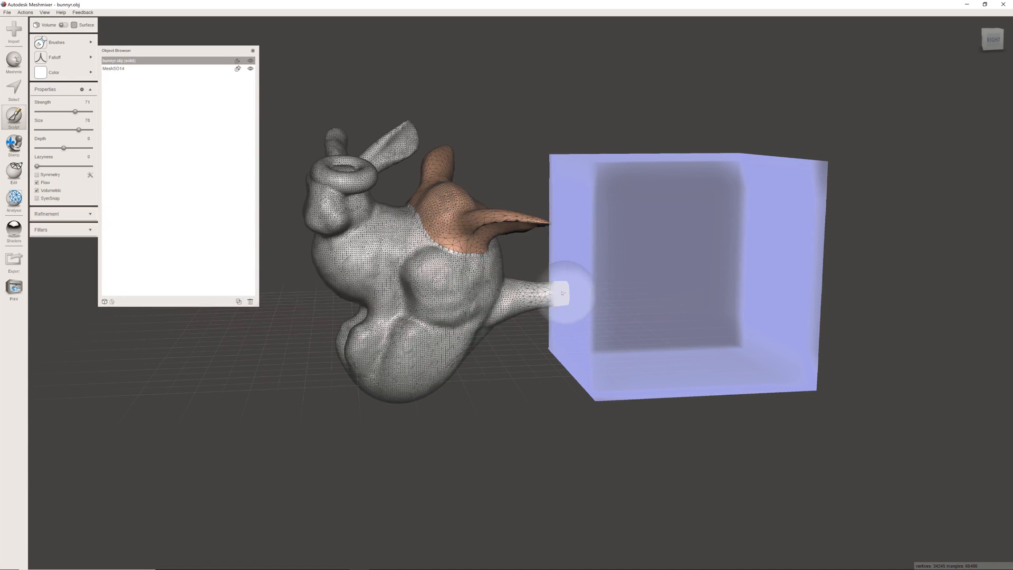
scroll(563, 293, up, 10)
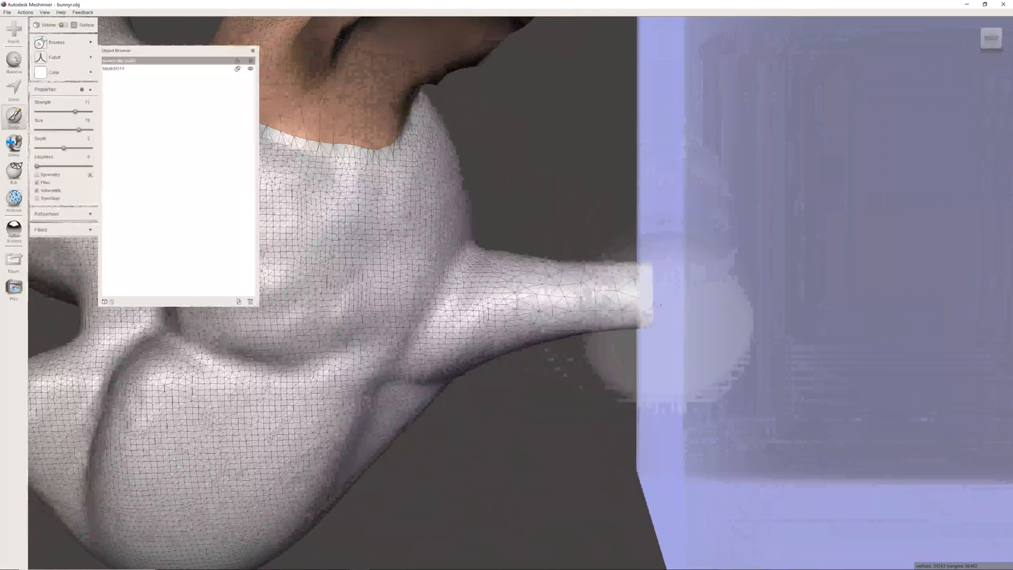
right_drag(662, 259, 582, 297)
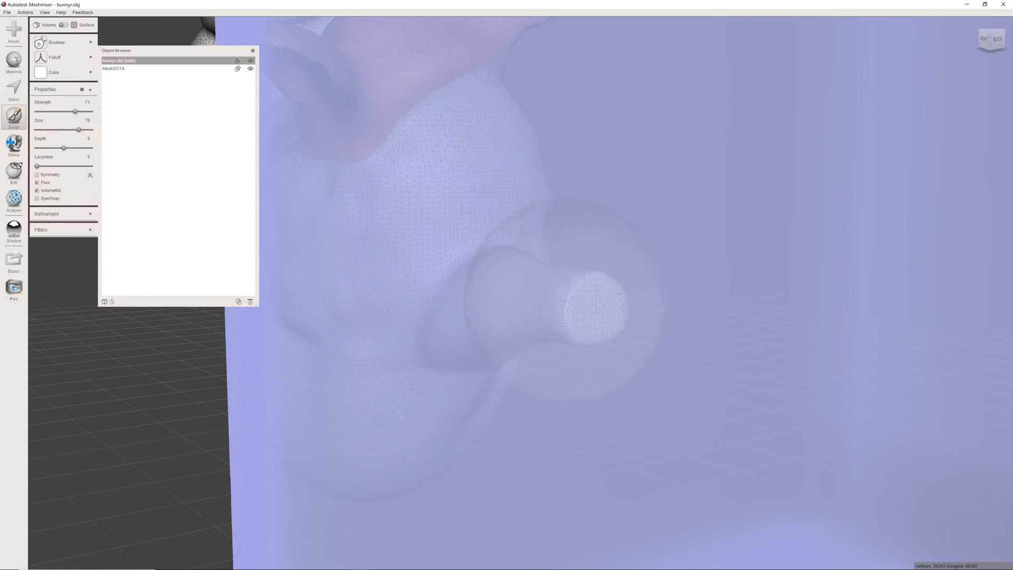
mouse_move(599, 248)
right_down()
mouse_move(668, 295)
mouse_move(654, 311)
mouse_move(669, 296)
right_up()
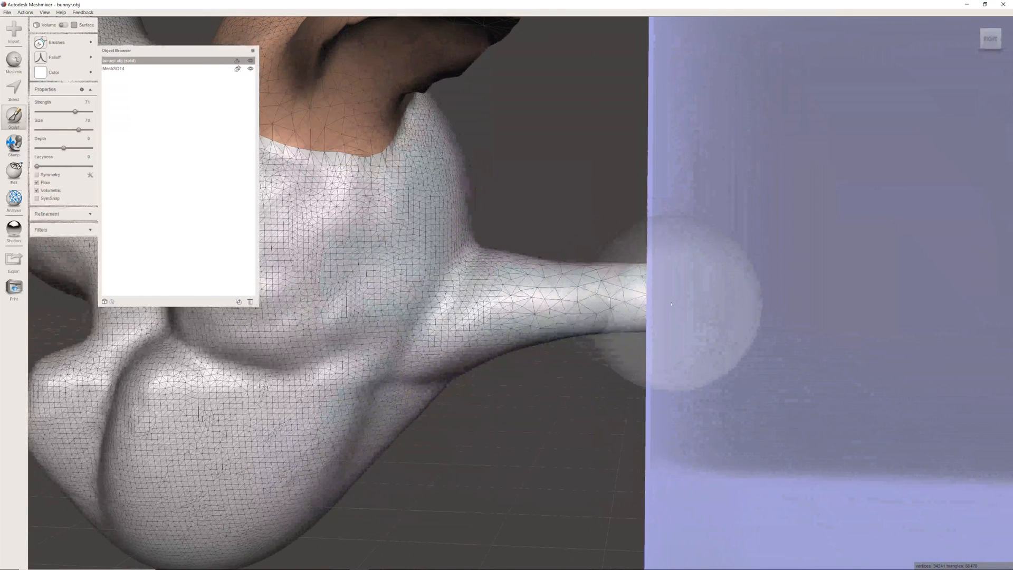
mouse_move(623, 253)
right_down()
mouse_move(505, 202)
mouse_move(530, 235)
right_up()
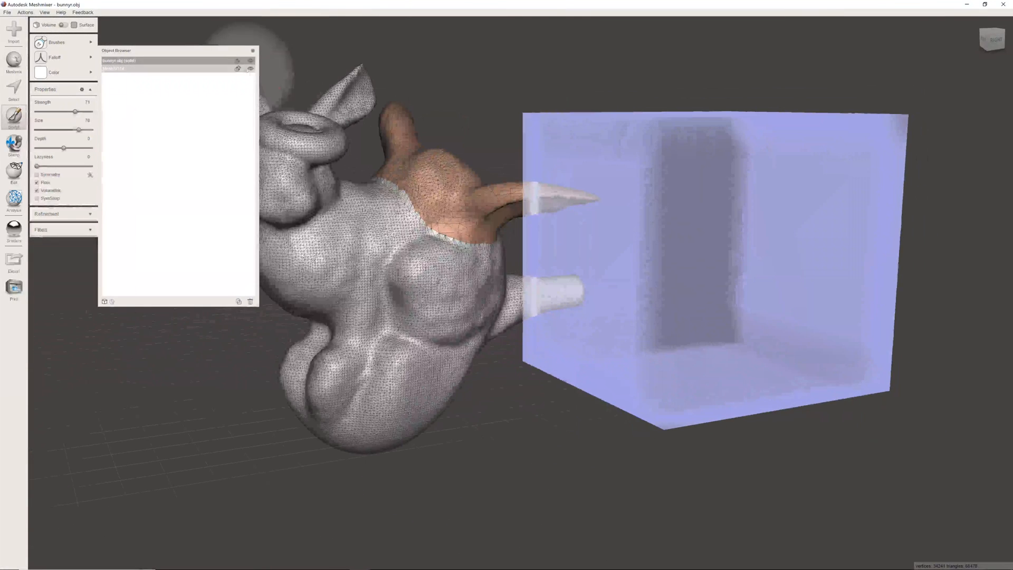
- Close the Object Browser, show it again and move it over the lower part of the bunny
click(253, 51)
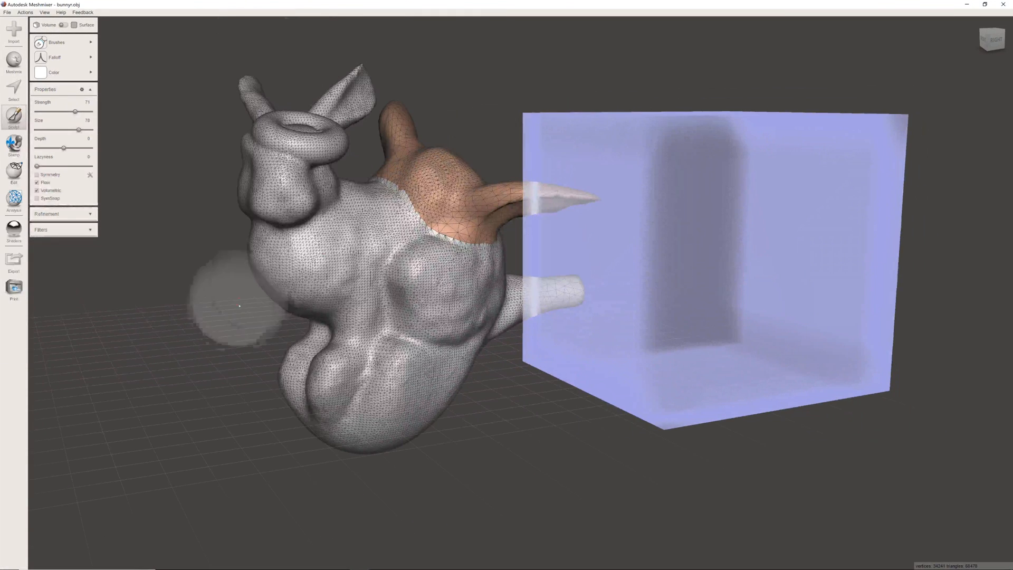
click(45, 12)
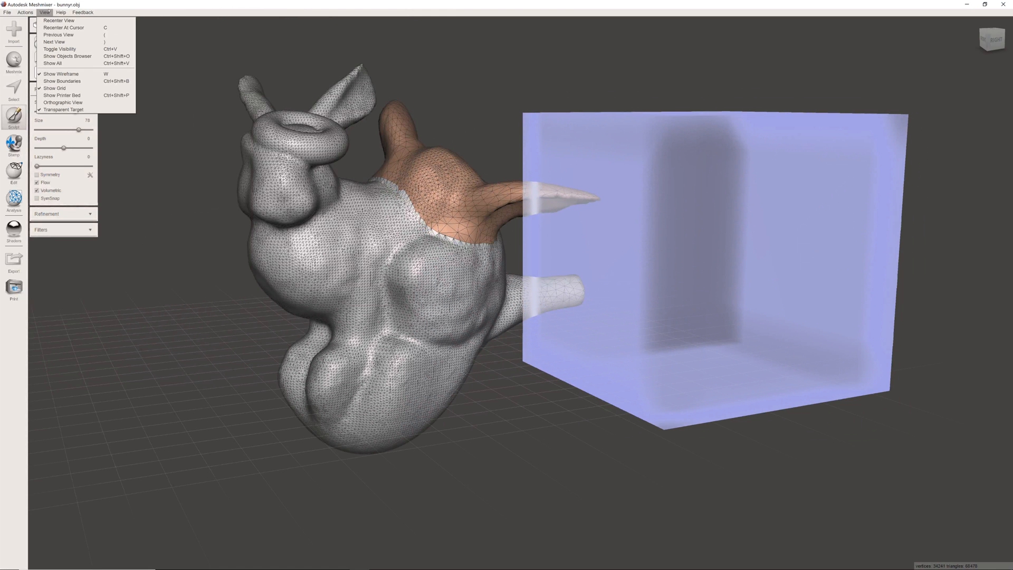
click(67, 56)
mouse_move(54, 57)
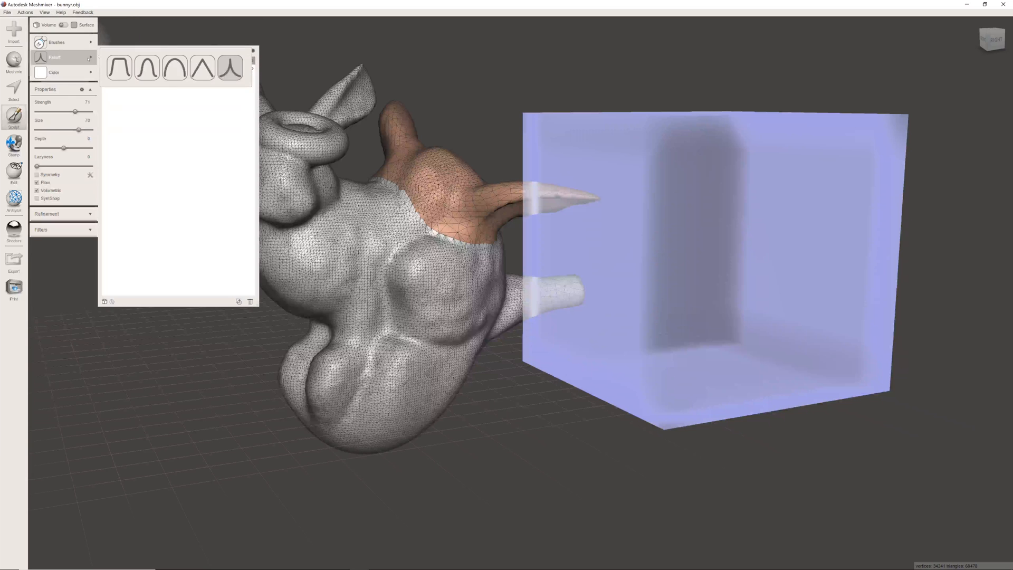
drag(159, 49, 296, 261)
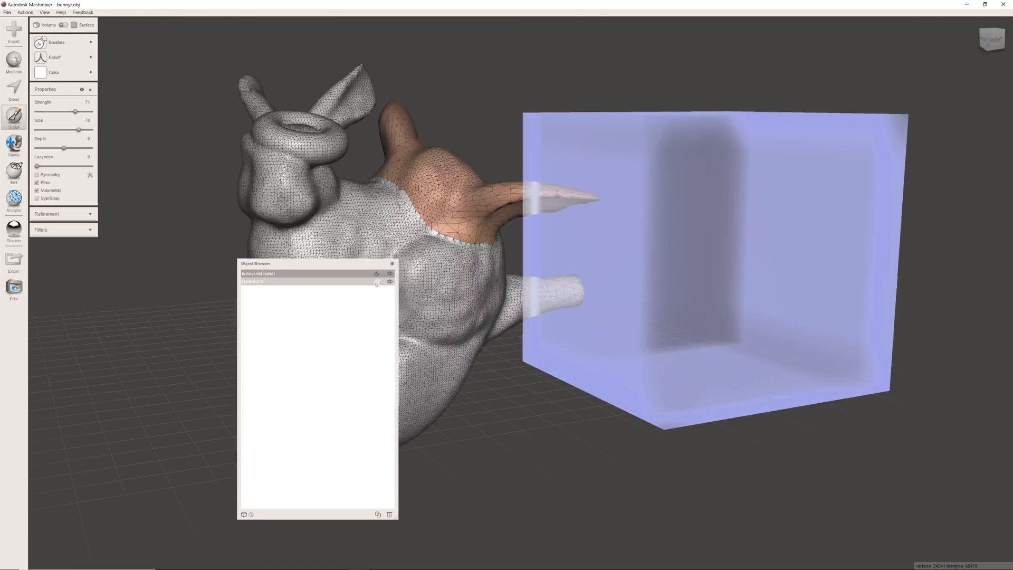
- Stop using the cube MeshSO14 as a projection target, delete it and move the Object Browser away from the bunny
click(376, 282)
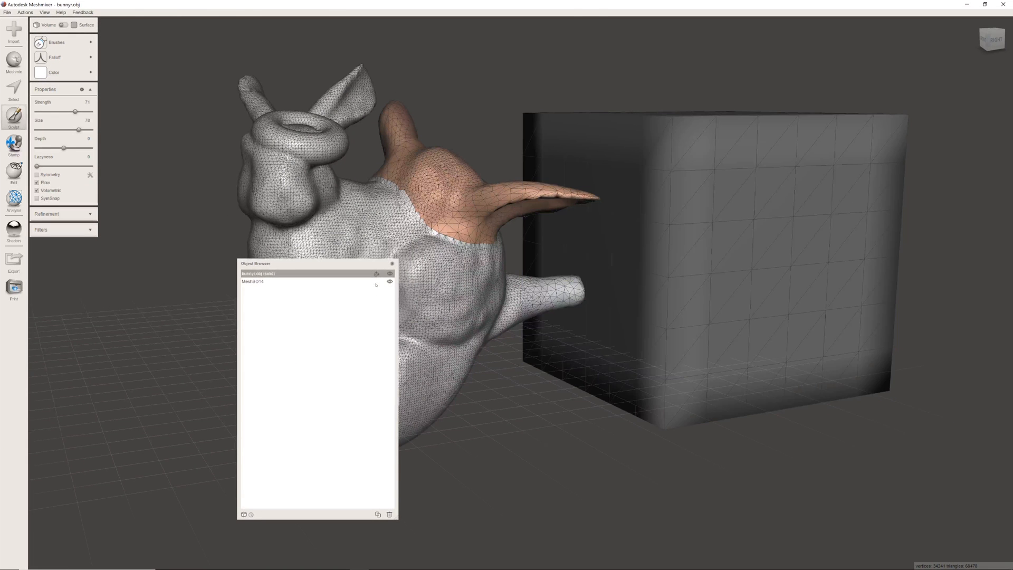
click(268, 282)
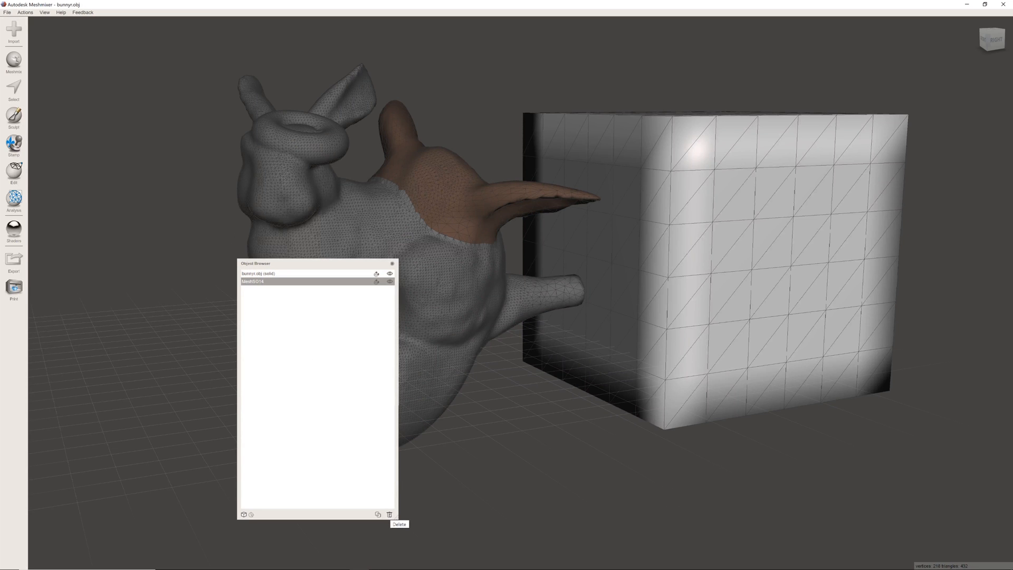
click(389, 514)
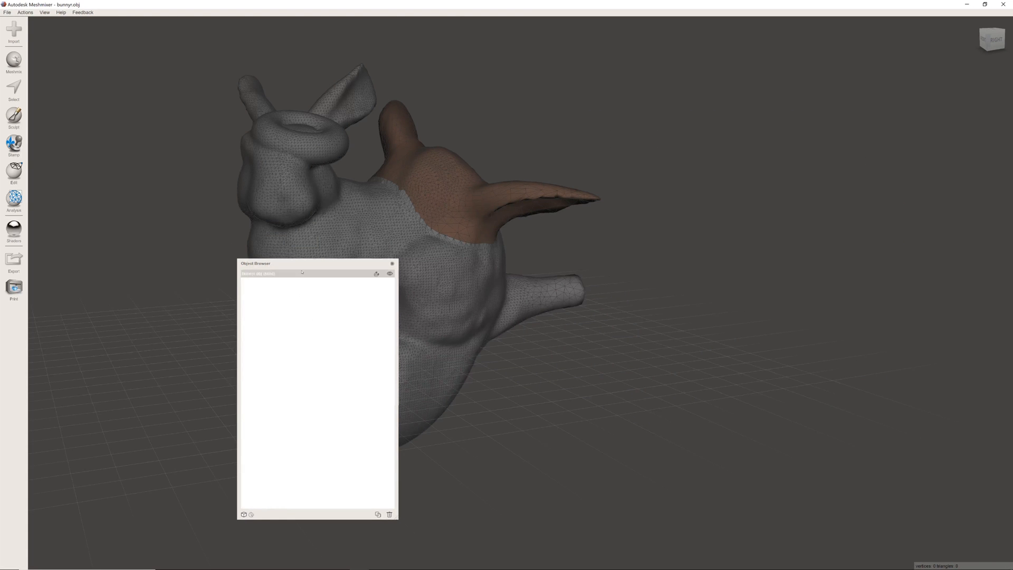
drag(316, 264, 805, 88)
- Apply the gold shader to the bunny and switch the mesh colour mode so the face group colours are hidden
middle_drag(457, 224, 452, 276)
right_drag(452, 276, 407, 250)
scroll(411, 249, up, 2)
scroll(425, 274, down, 3)
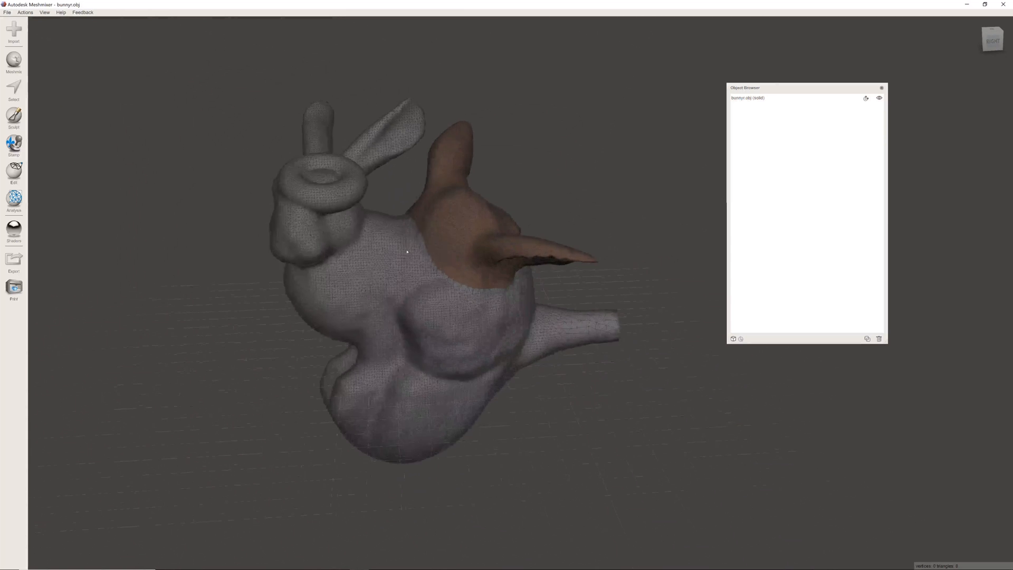
scroll(406, 249, up, 3)
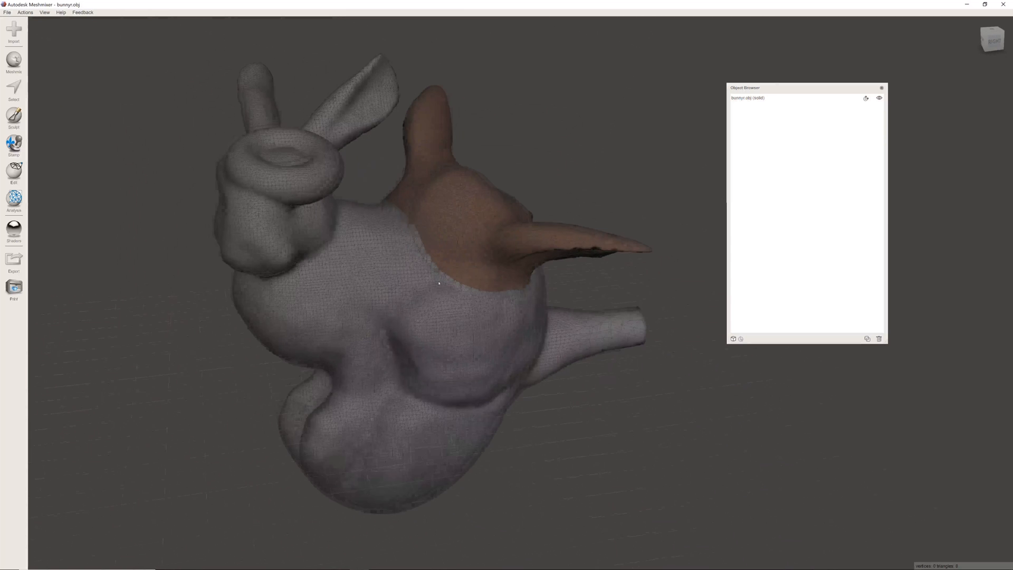
click(15, 232)
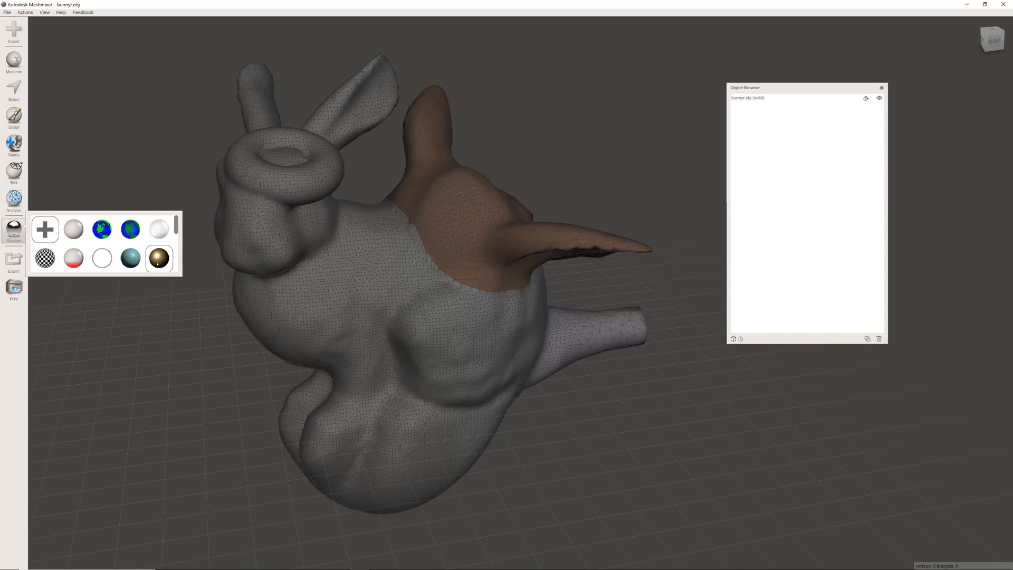
drag(157, 264, 417, 283)
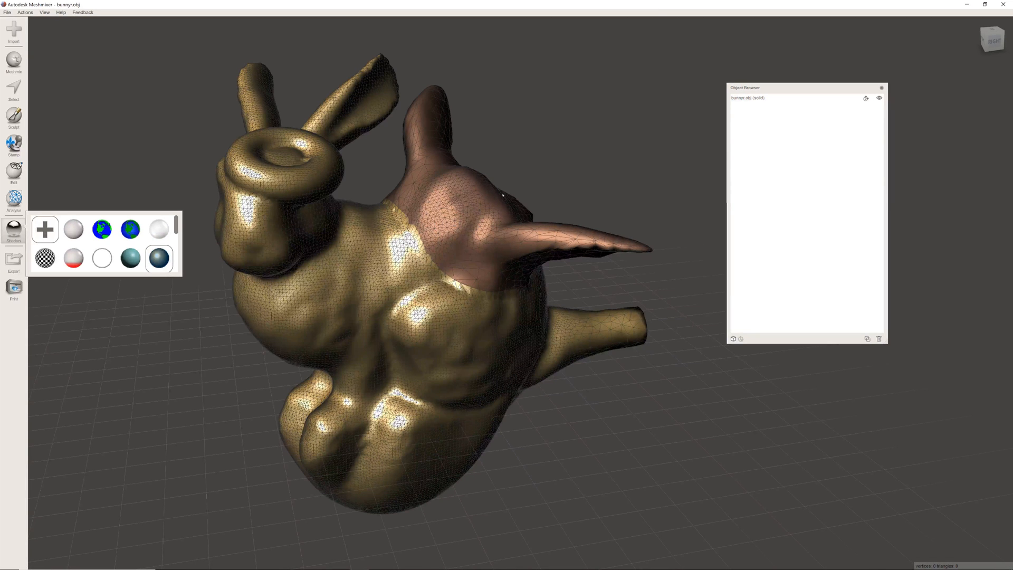
key(space)
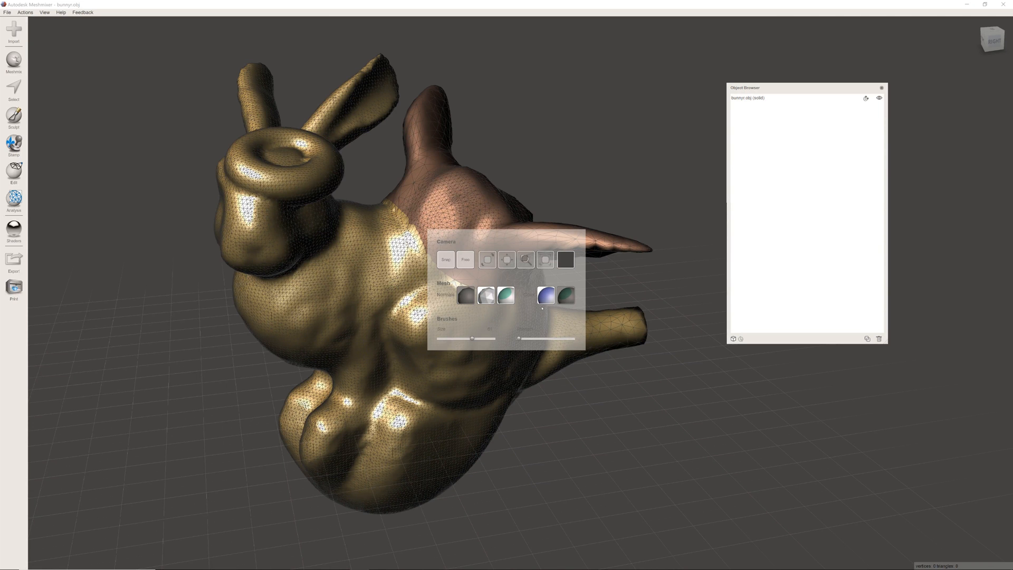
click(545, 297)
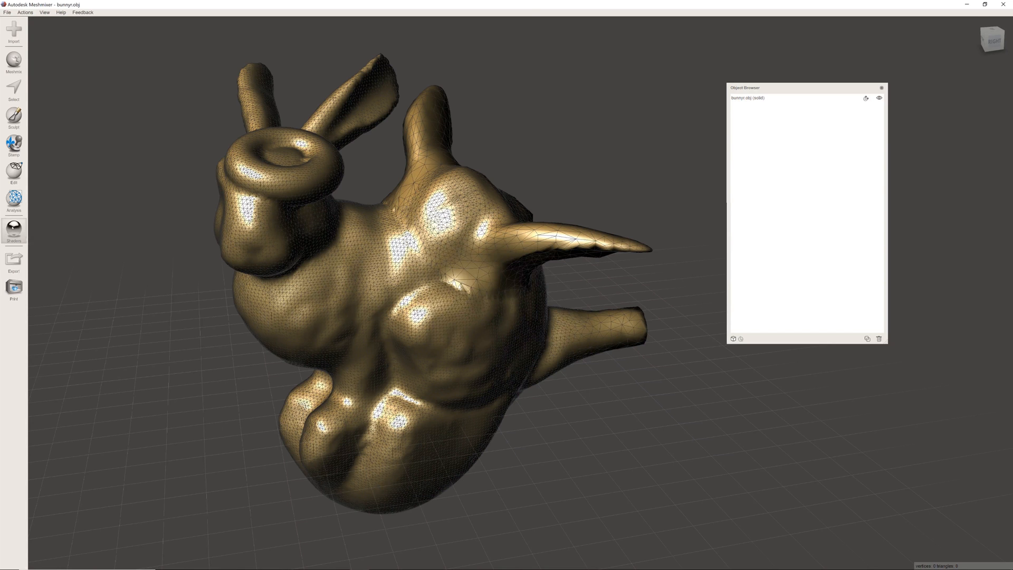
- Try the matte blue shader on the bunny, followed by the green one
click(13, 228)
scroll(124, 258, down, 3)
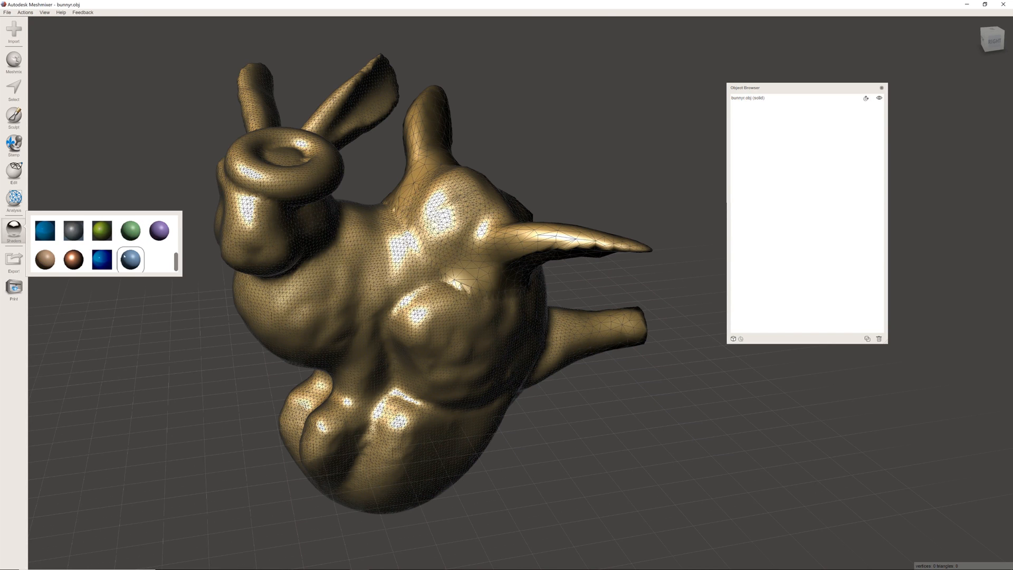
drag(124, 258, 341, 233)
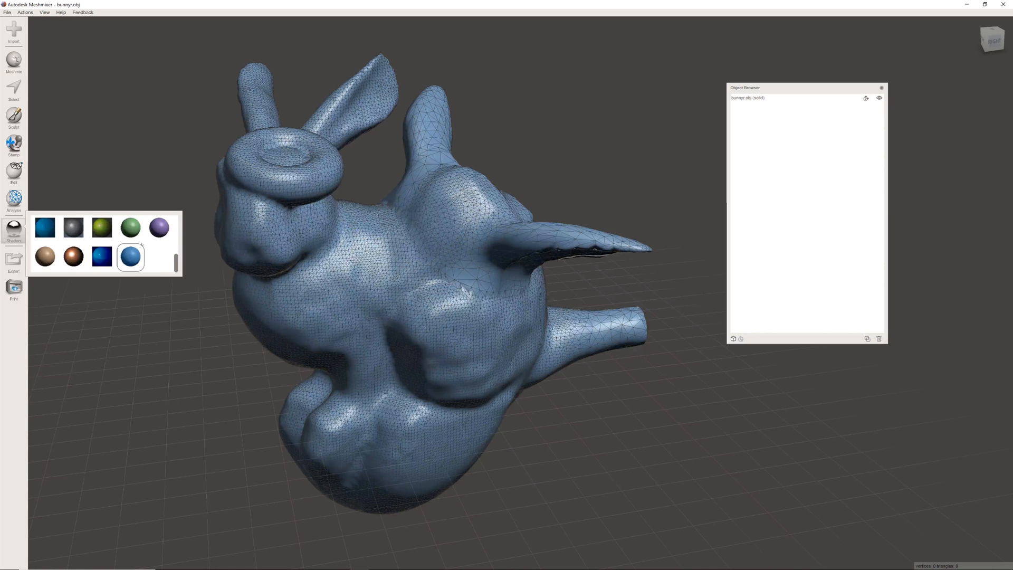
drag(130, 228, 321, 221)
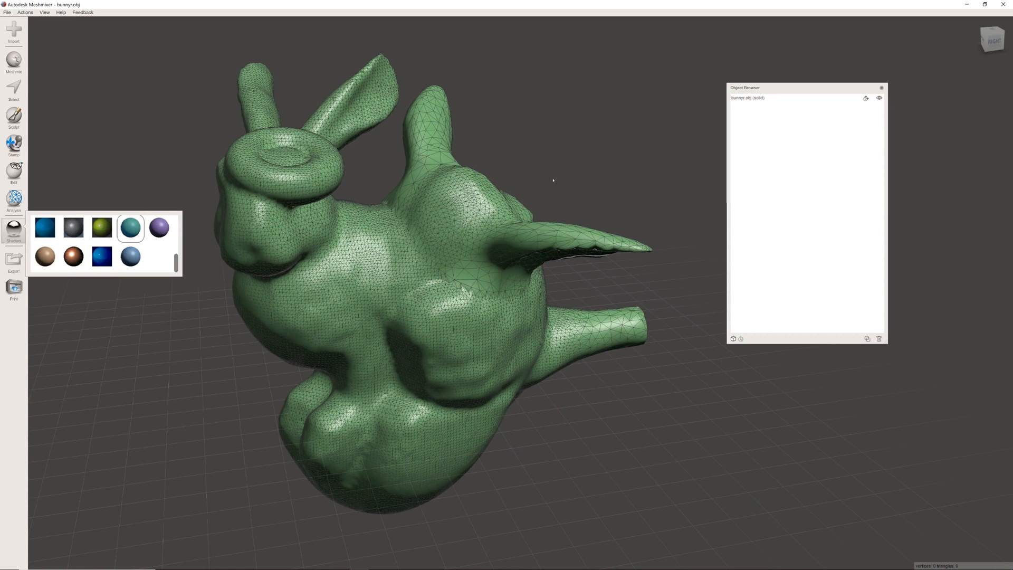
- Apply the white-and-red overhang shader to the bunny and examine the red areas under the head, ears, tail and base
scroll(167, 217, up, 3)
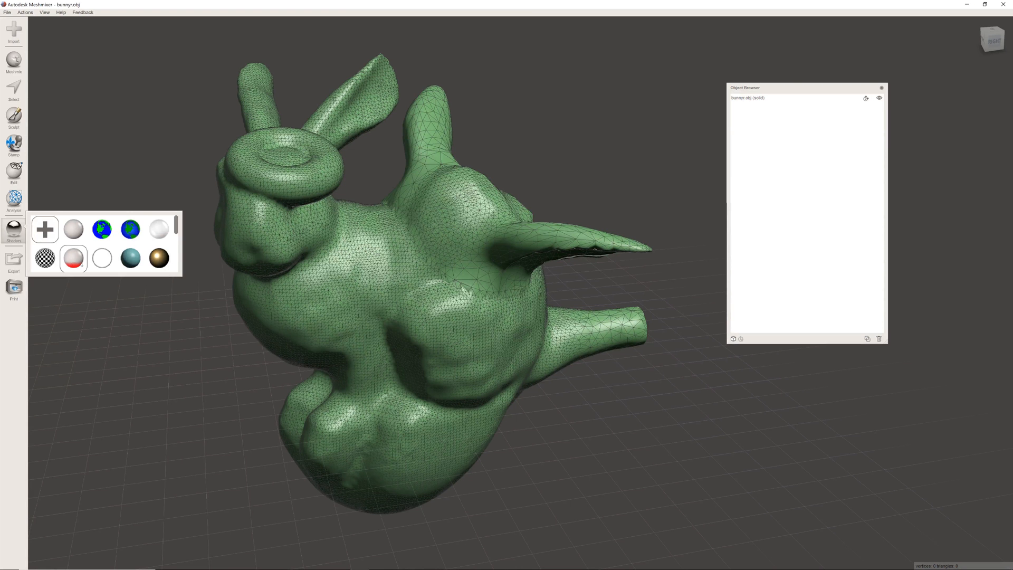
drag(72, 259, 367, 263)
right_drag(495, 328, 478, 299)
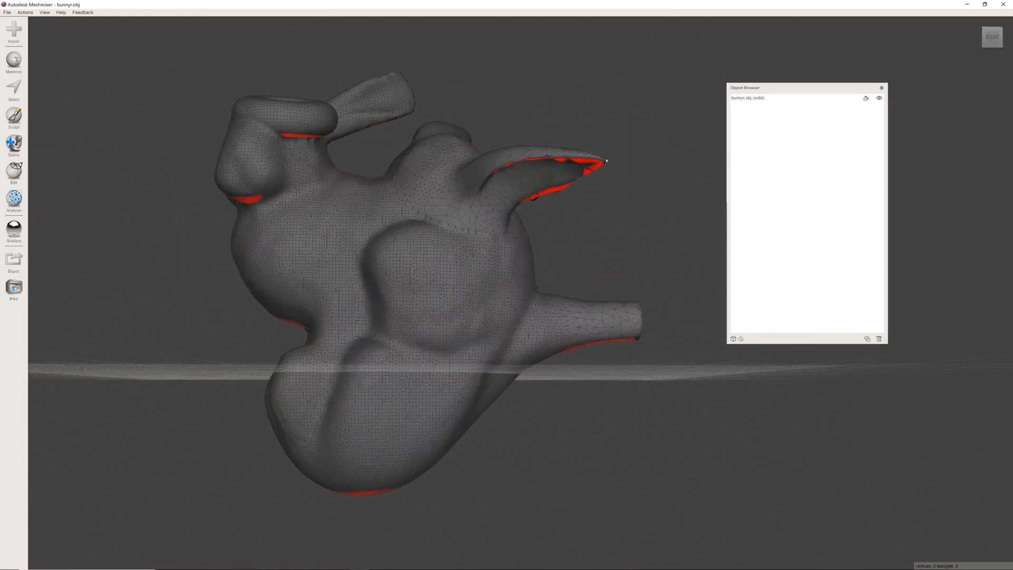
right_drag(271, 192, 517, 100)
right_drag(634, 343, 361, 256)
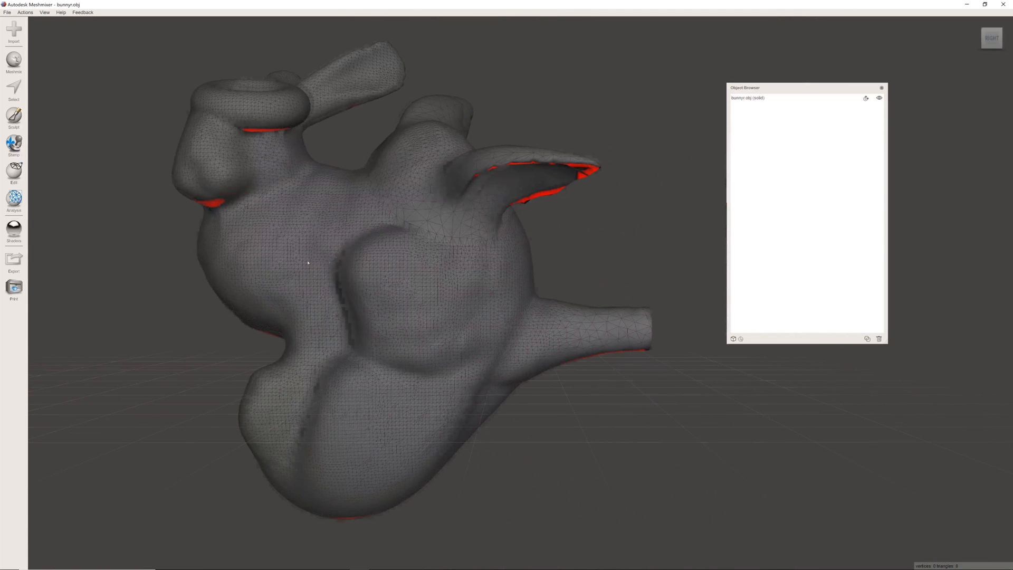
right_drag(308, 263, 378, 260)
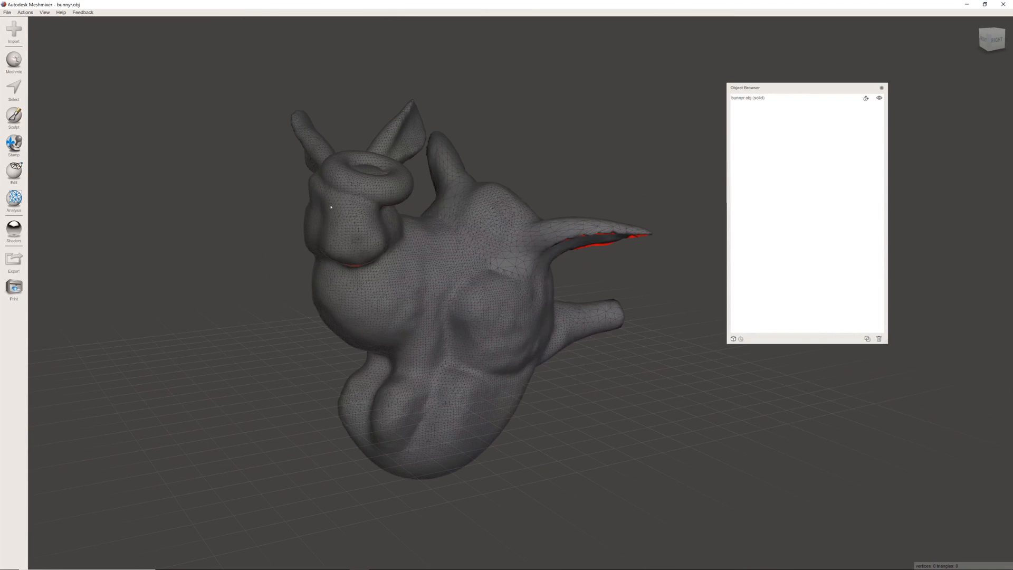
right_drag(331, 207, 242, 203)
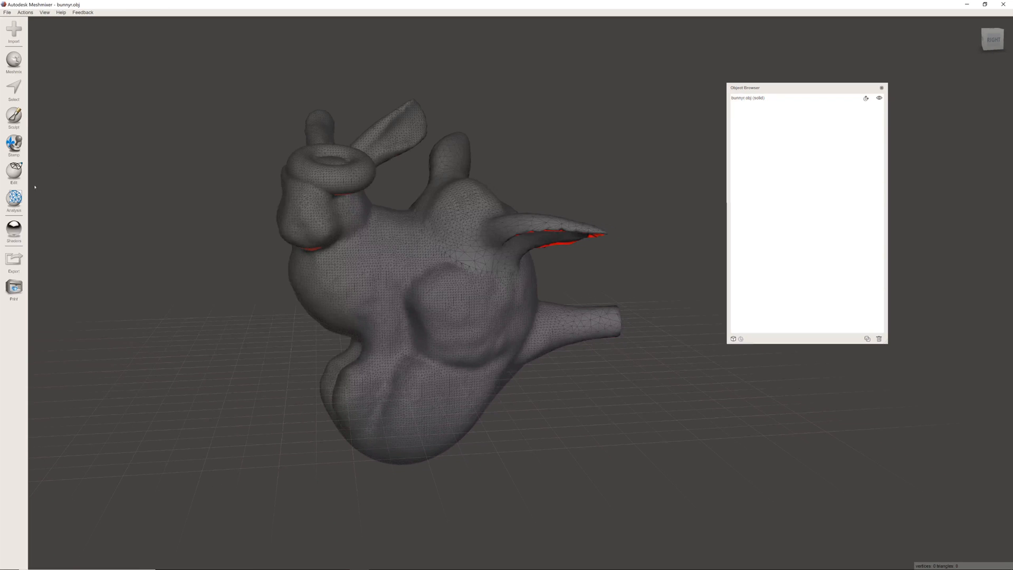
- Select the object bunnyr.obj and examine its overall dimensions from several sides with the Units/Dimensions analysis
key(s)
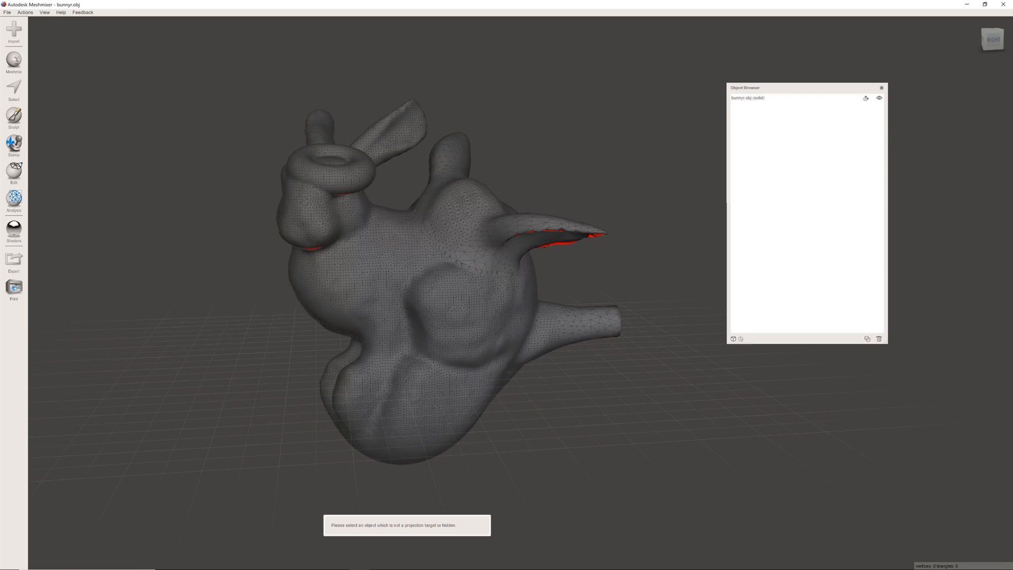
click(751, 98)
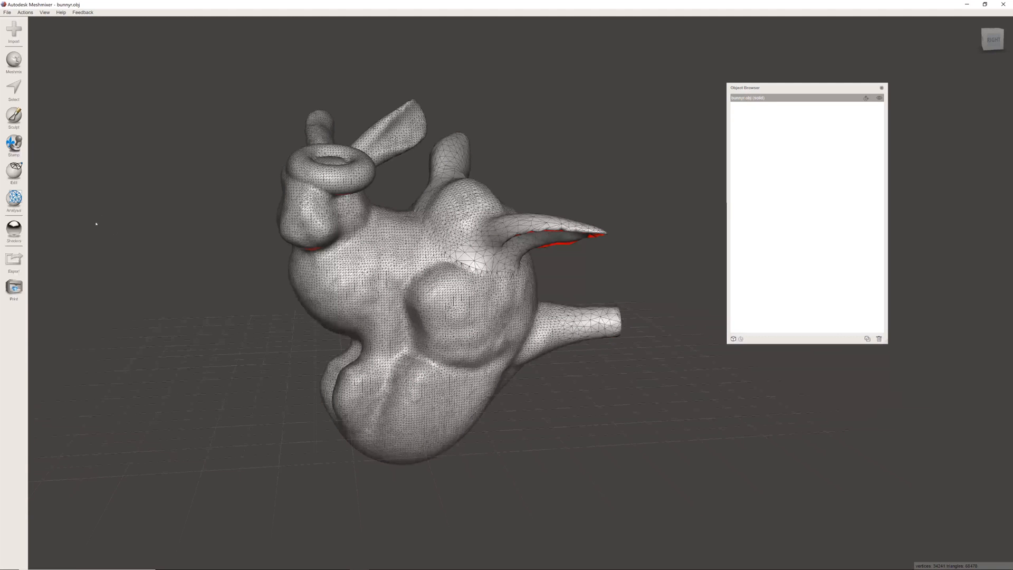
click(15, 200)
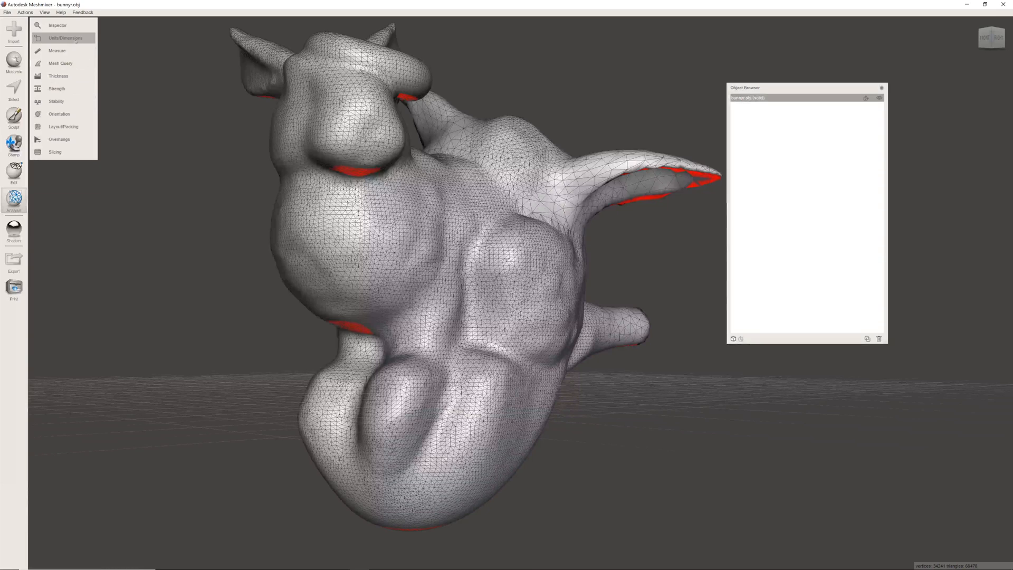
click(65, 38)
right_drag(350, 230, 214, 248)
mouse_move(538, 299)
right_down()
mouse_move(448, 279)
mouse_move(351, 216)
right_up()
middle_drag(504, 246, 335, 240)
- Show the printer bed, compare the bunny's size and position with it, and finish the Units/Dimensions analysis
click(45, 12)
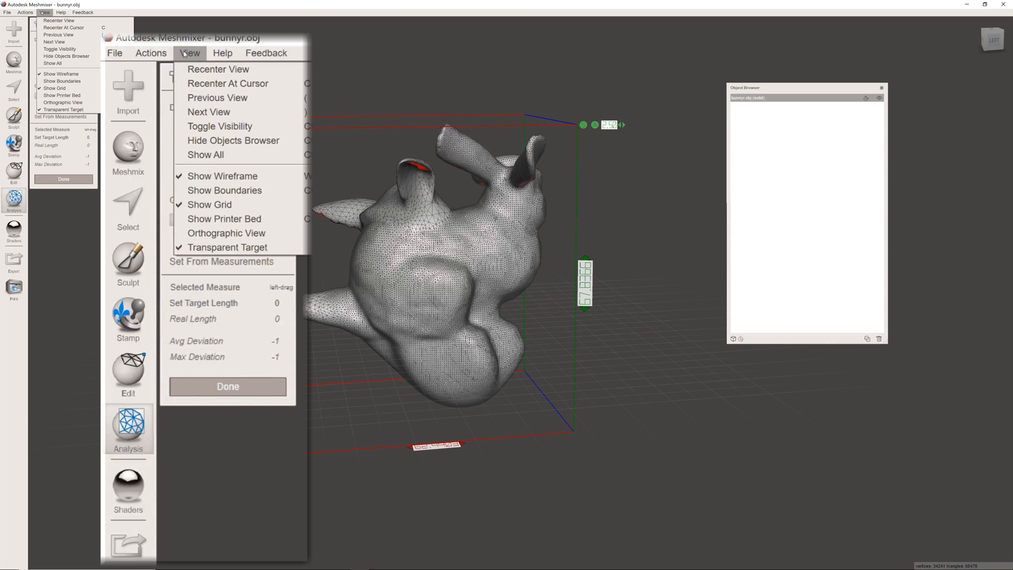
click(64, 95)
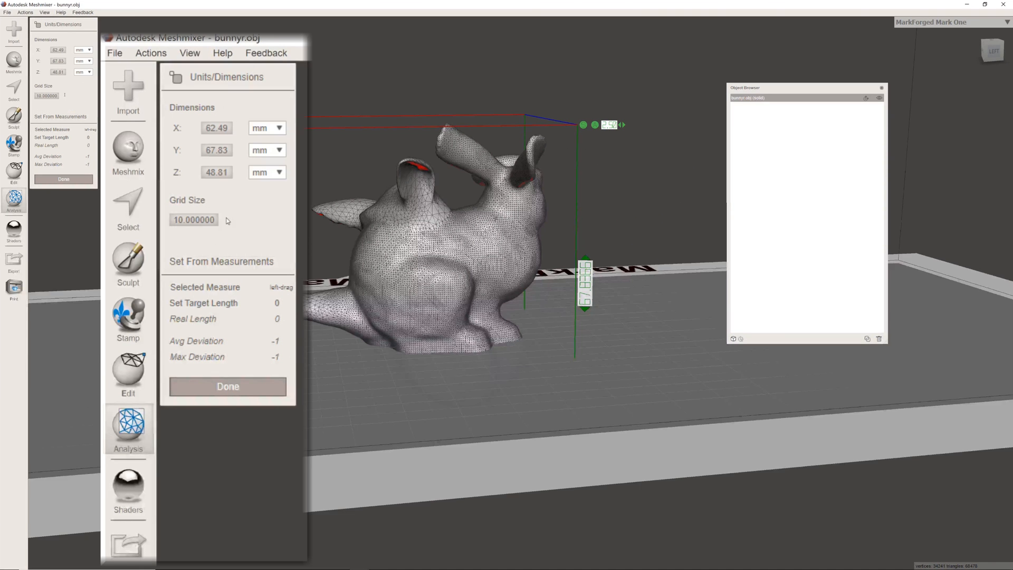
scroll(464, 248, down, 4)
right_drag(464, 249, 425, 329)
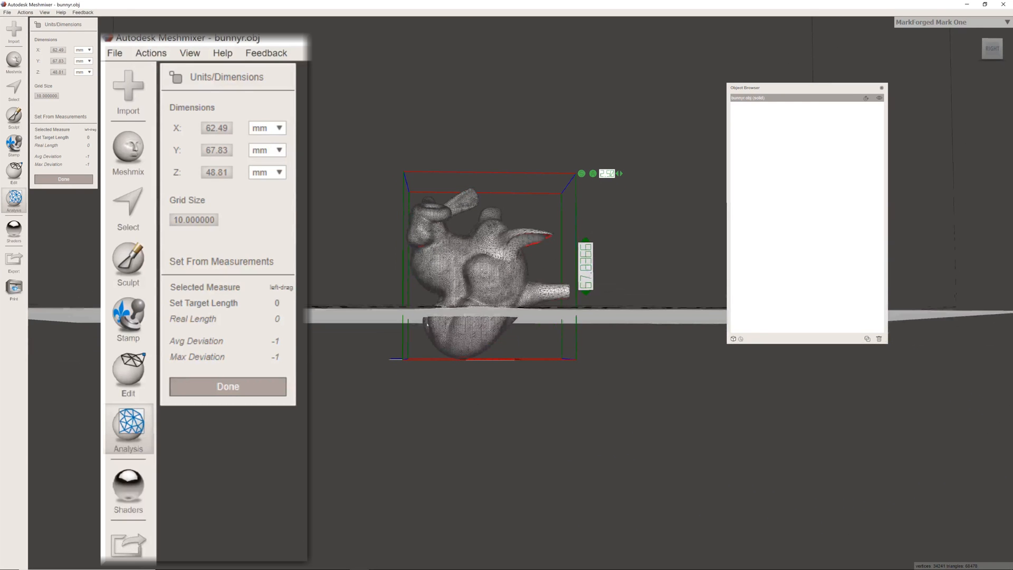
scroll(468, 236, up, 5)
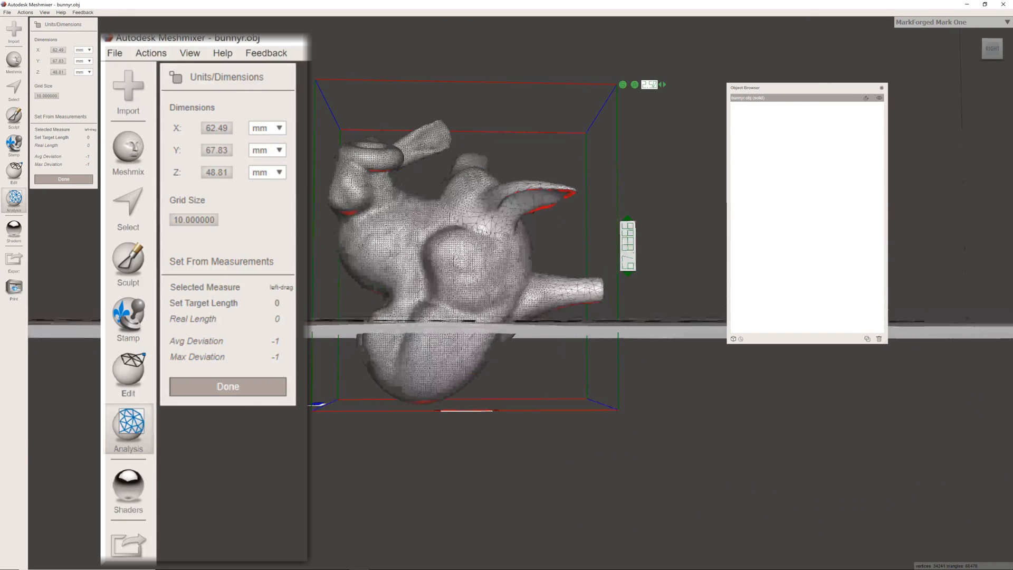
right_drag(468, 236, 467, 264)
click(72, 179)
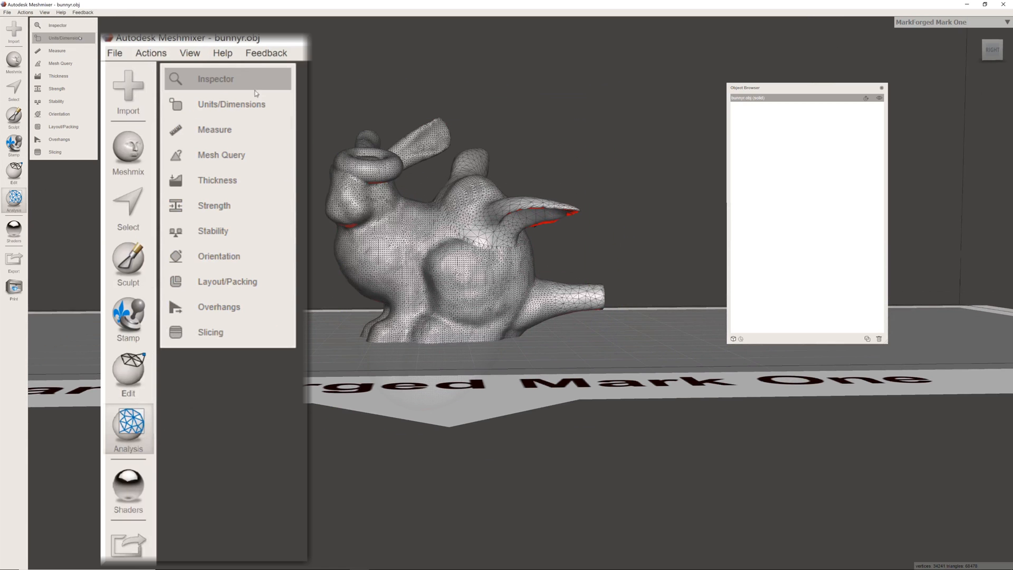
- Reorient the bunny for printing with the Orientation analysis, using overhang angle 45, Fit to Print Volume and support volume weight 1
click(63, 114)
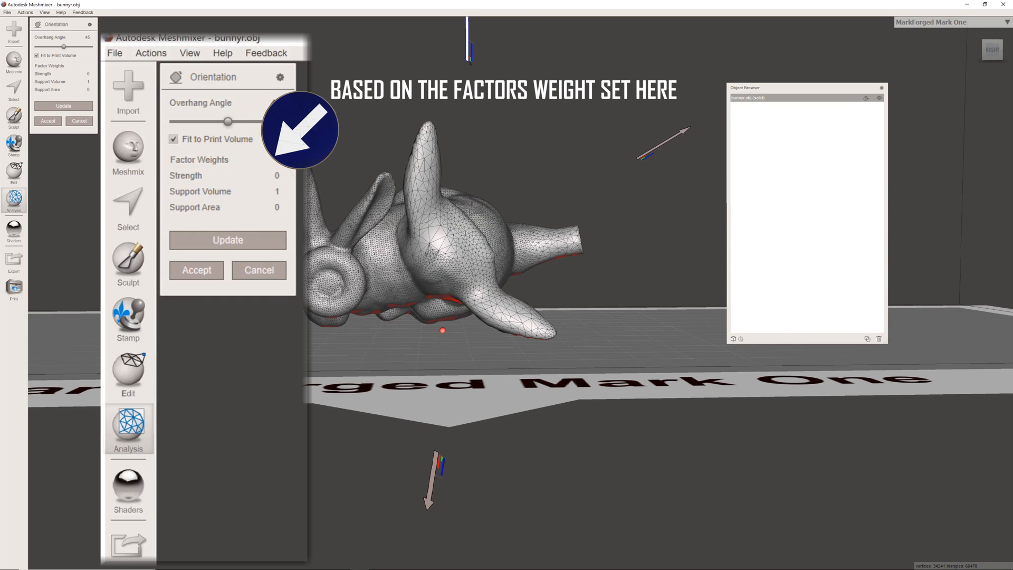
scroll(201, 72, up, 5)
middle_drag(202, 73, 326, 170)
scroll(326, 171, up, 2)
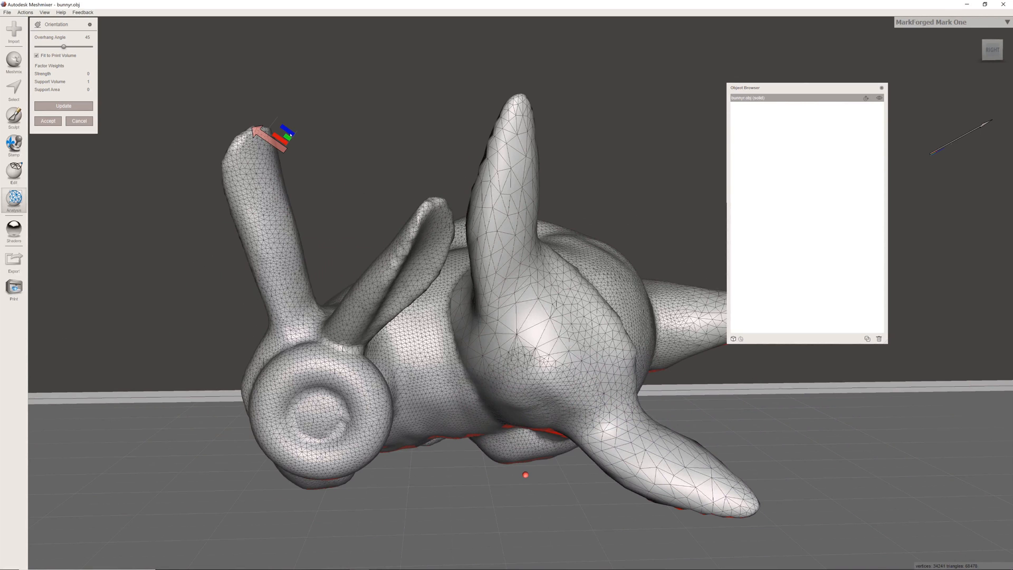
scroll(291, 135, down, 5)
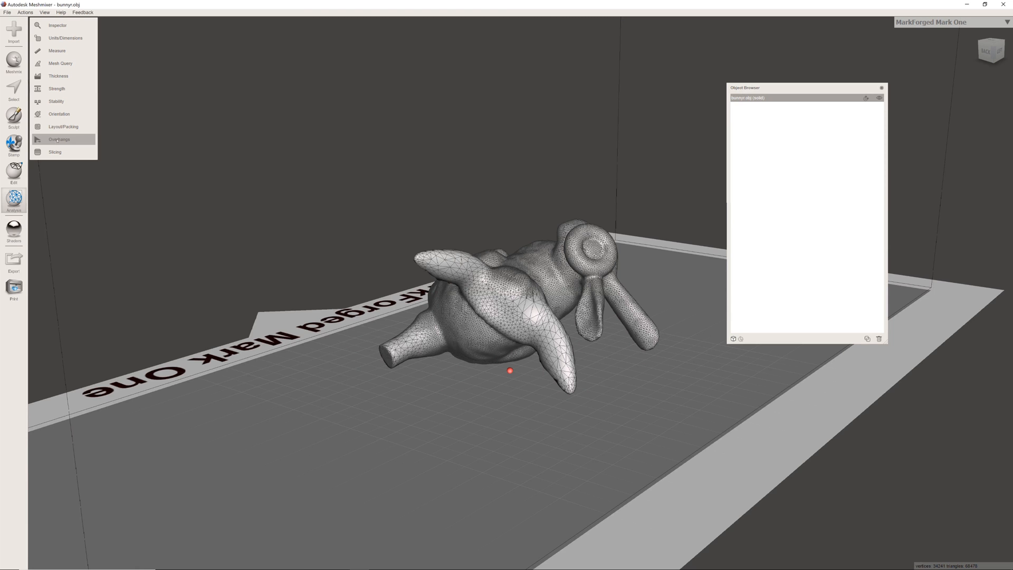
- Start the Overhangs analysis on the reoriented bunny and apply the Replicator 3mm Defaults preset
click(74, 138)
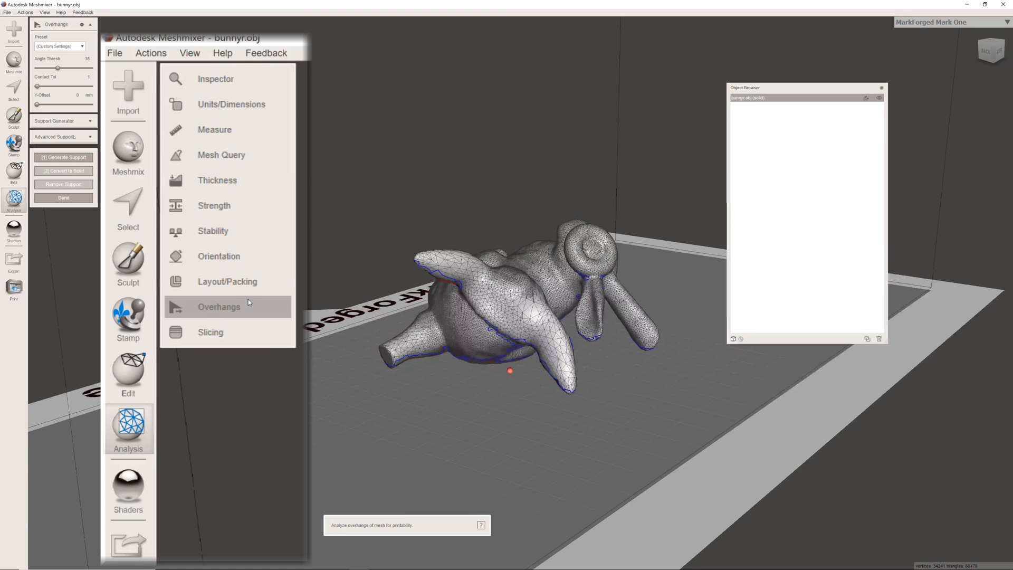
scroll(356, 276, up, 4)
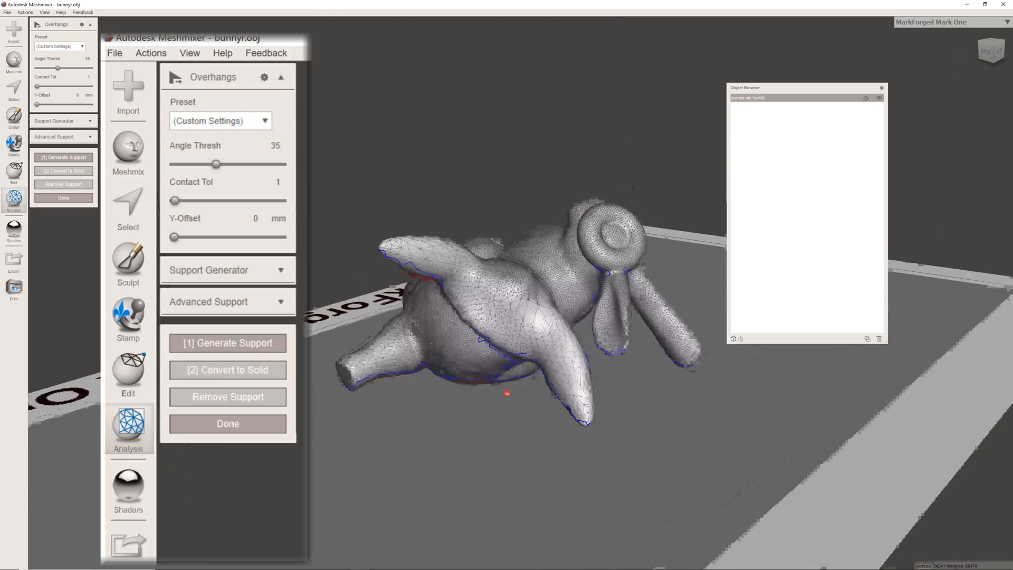
right_drag(355, 275, 437, 311)
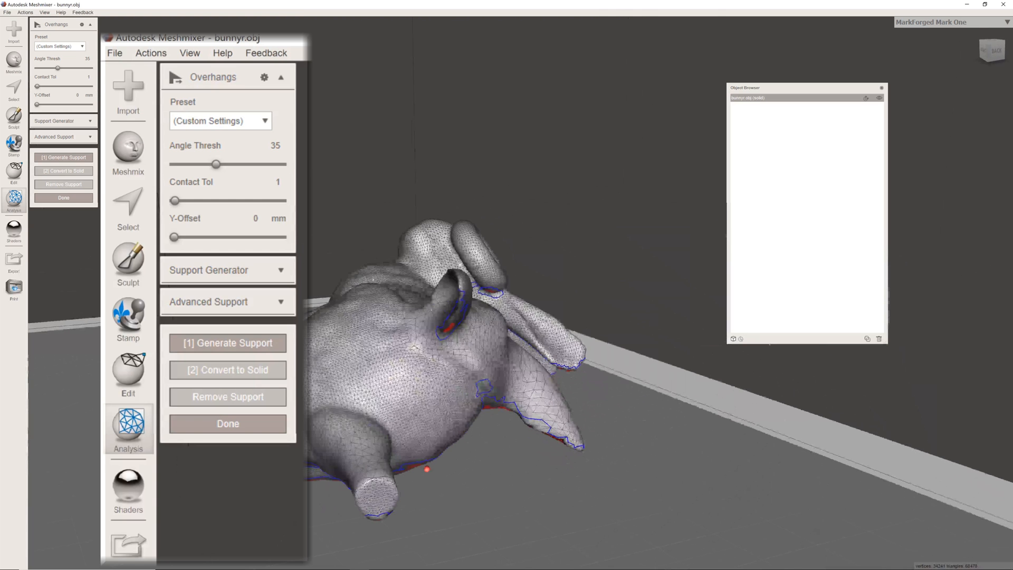
click(81, 47)
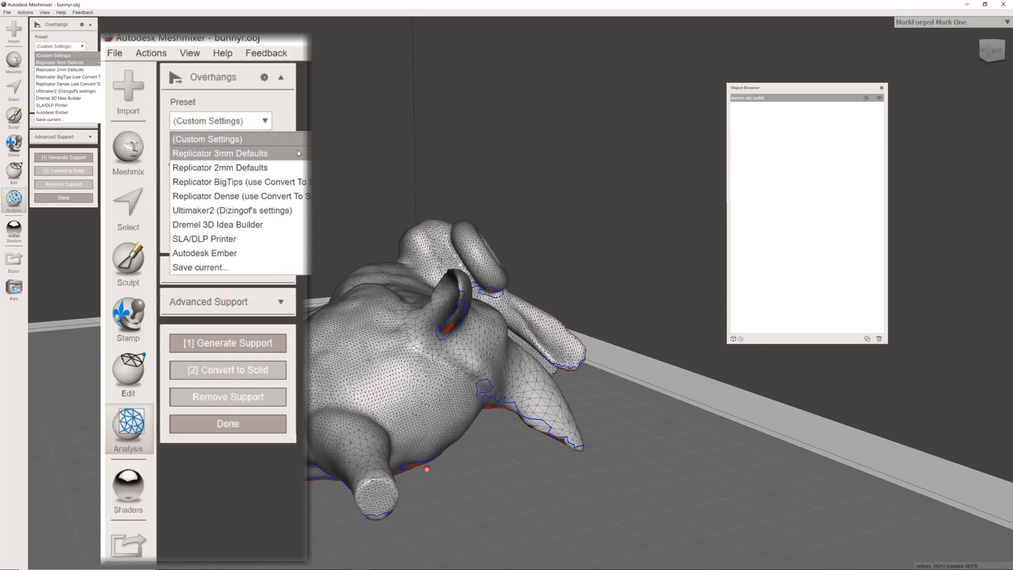
click(98, 62)
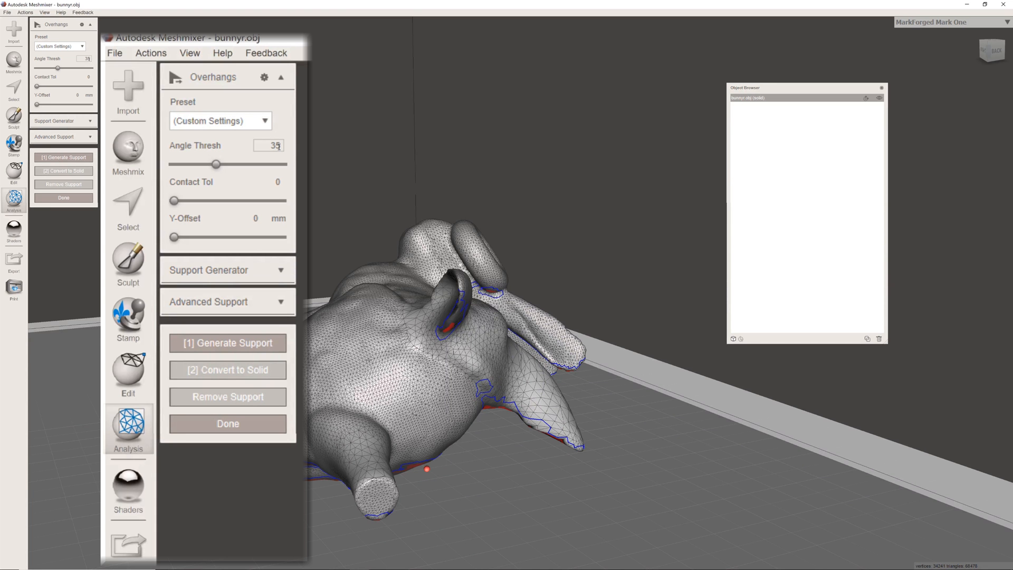
mouse_move(527, 338)
right_down()
mouse_move(580, 335)
mouse_move(532, 337)
right_up()
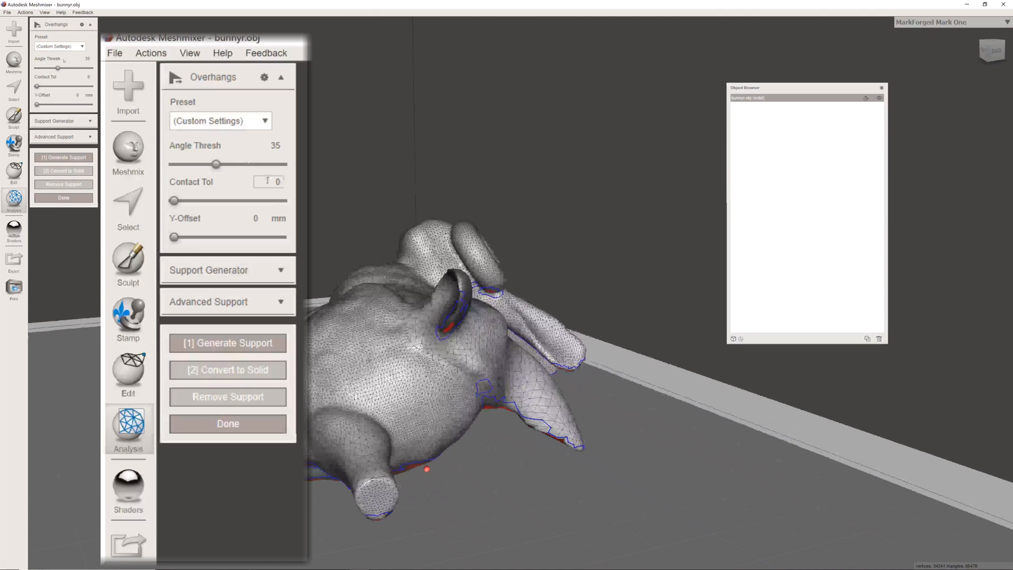
click(73, 47)
click(80, 62)
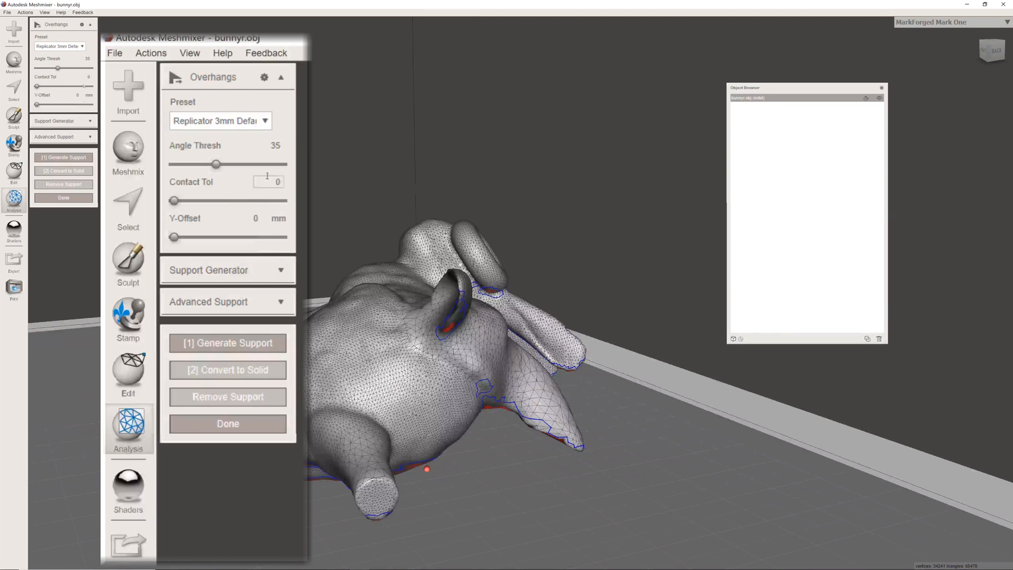
- Reveal the support generator and advanced support settings, generate supports for the bunny and inspect them from all sides
click(89, 122)
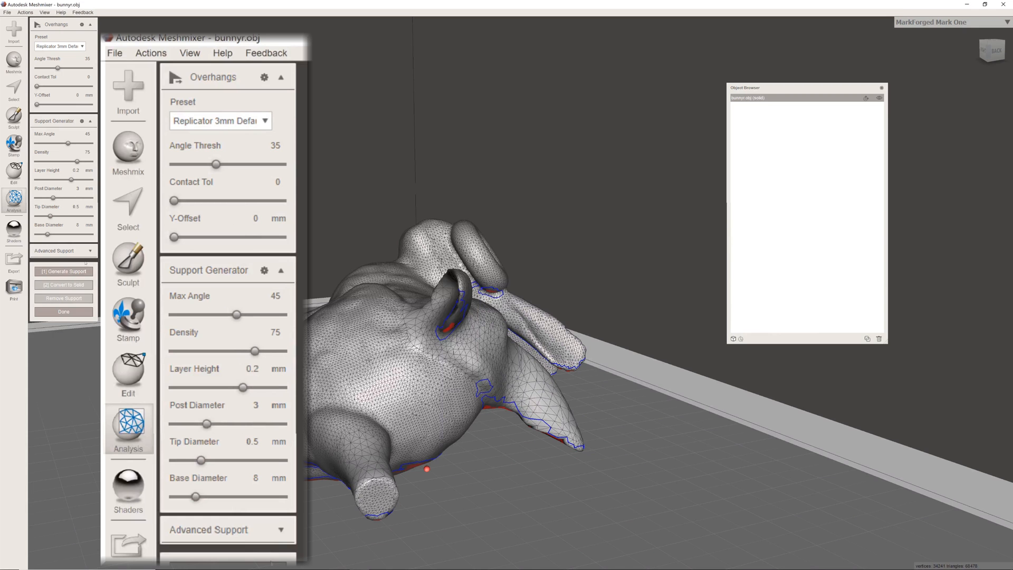
click(89, 251)
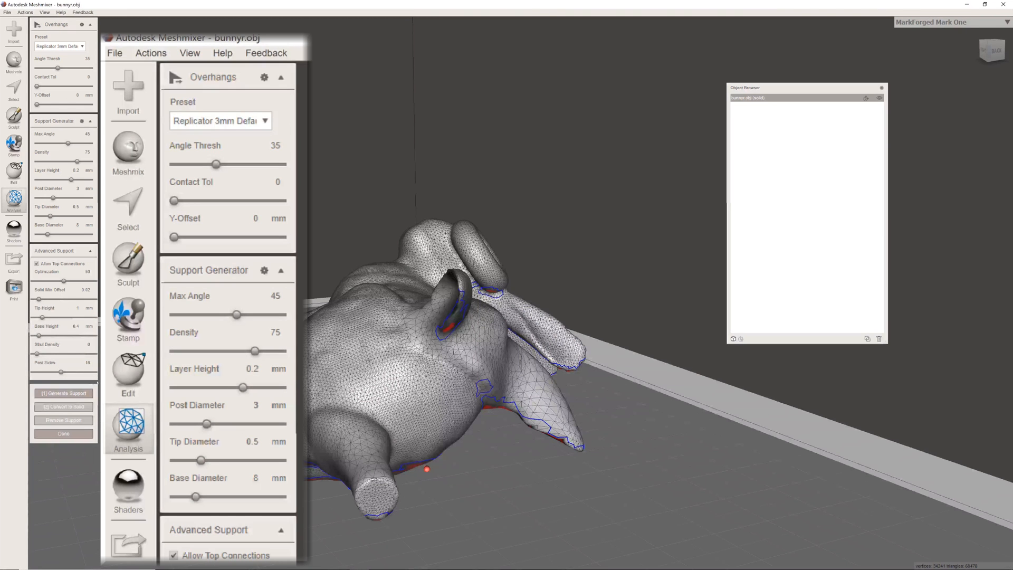
click(87, 391)
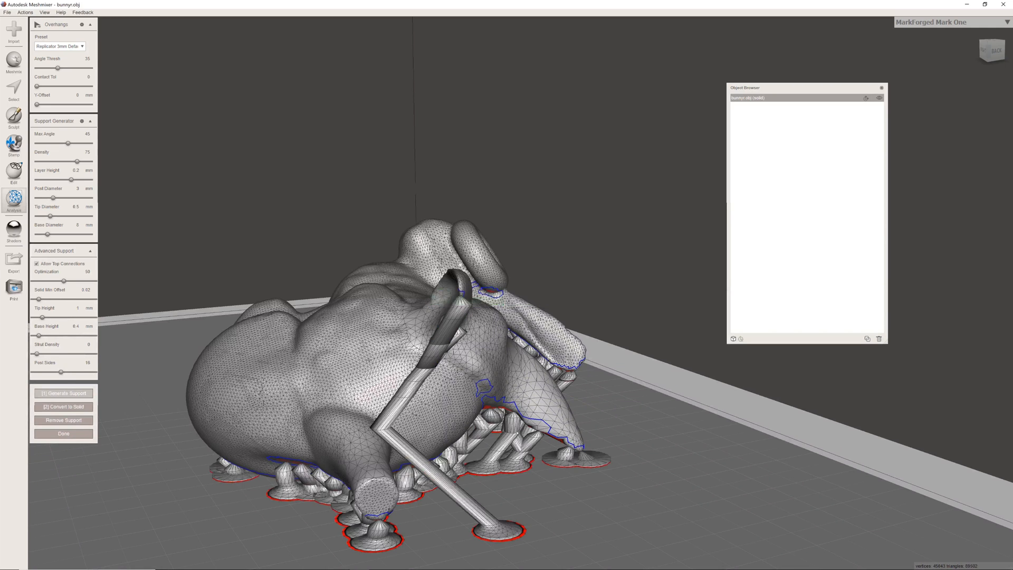
right_drag(510, 391, 370, 394)
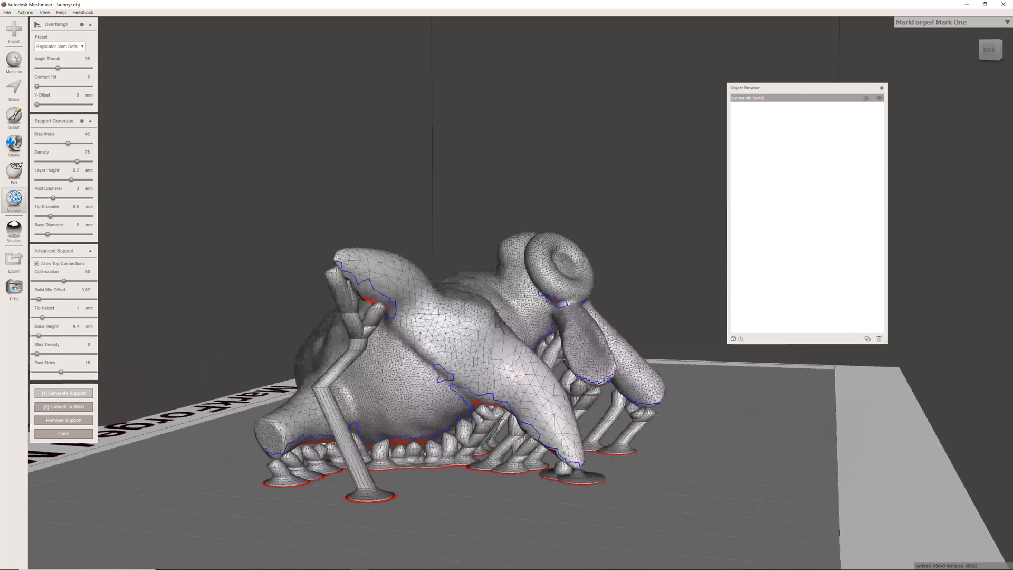
scroll(580, 415, up, 5)
scroll(581, 415, down, 5)
right_drag(581, 415, 380, 389)
scroll(409, 393, down, 3)
right_drag(562, 392, 612, 399)
scroll(467, 401, up, 3)
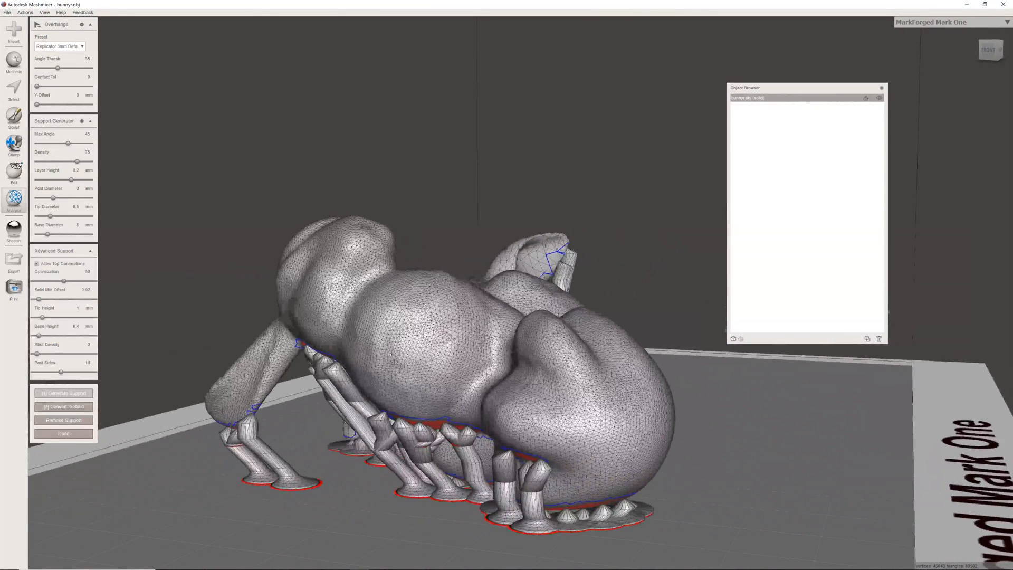
- Switch the mesh colouring to show face groups and inspect the individually coloured supports around the bunny
key(space)
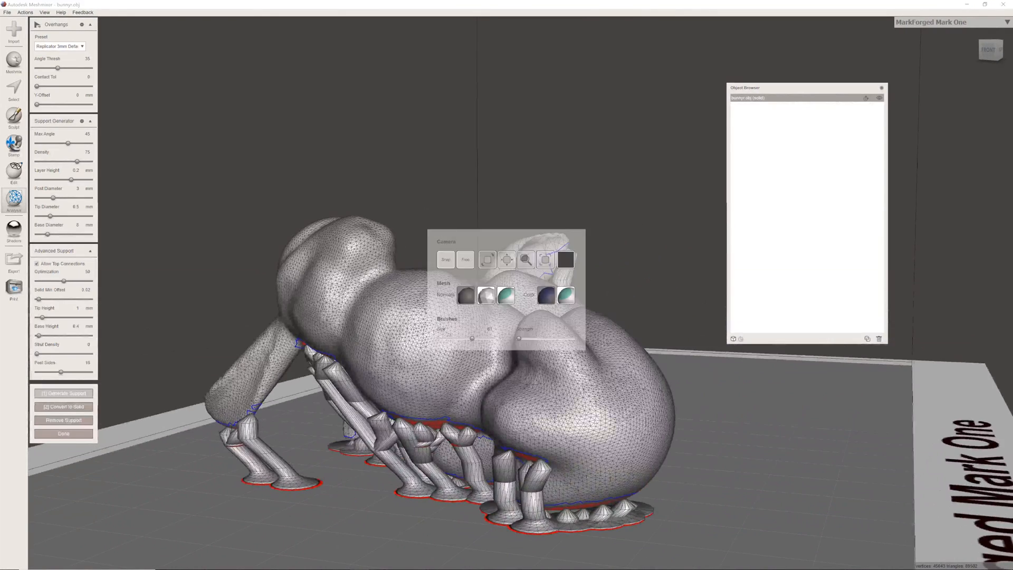
click(570, 297)
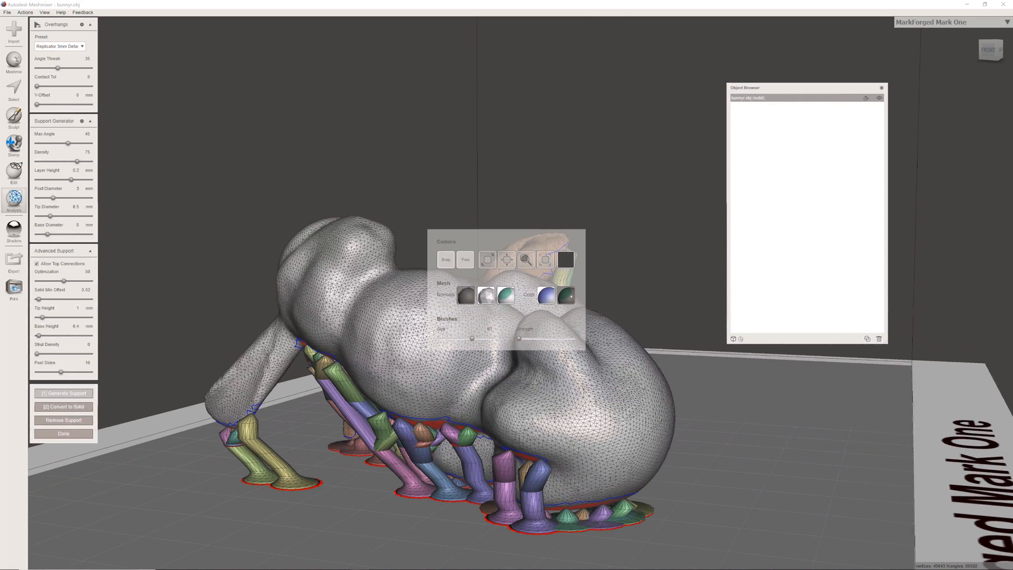
right_drag(570, 297, 607, 323)
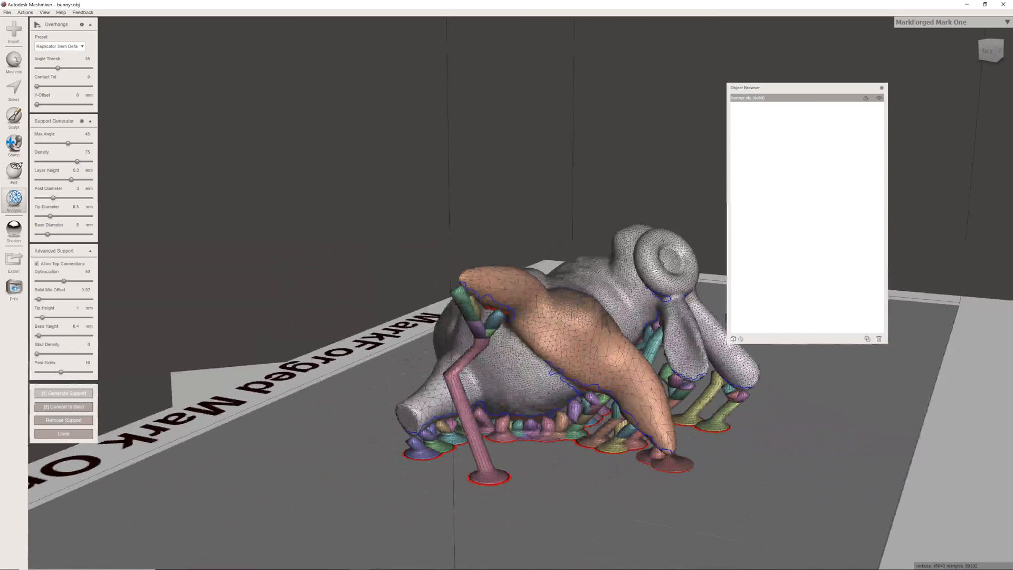
right_drag(572, 276, 564, 357)
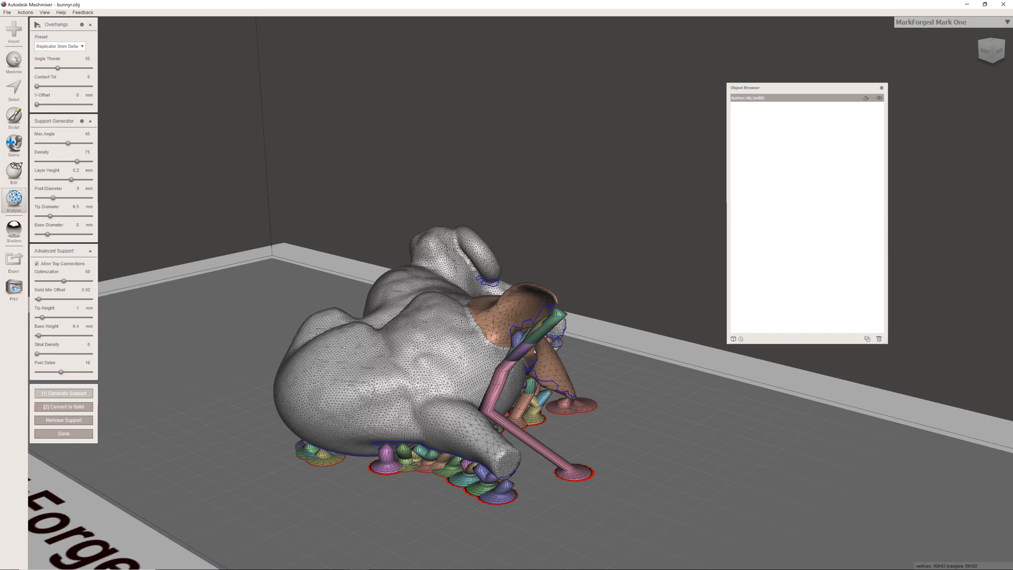
right_drag(550, 460, 623, 409)
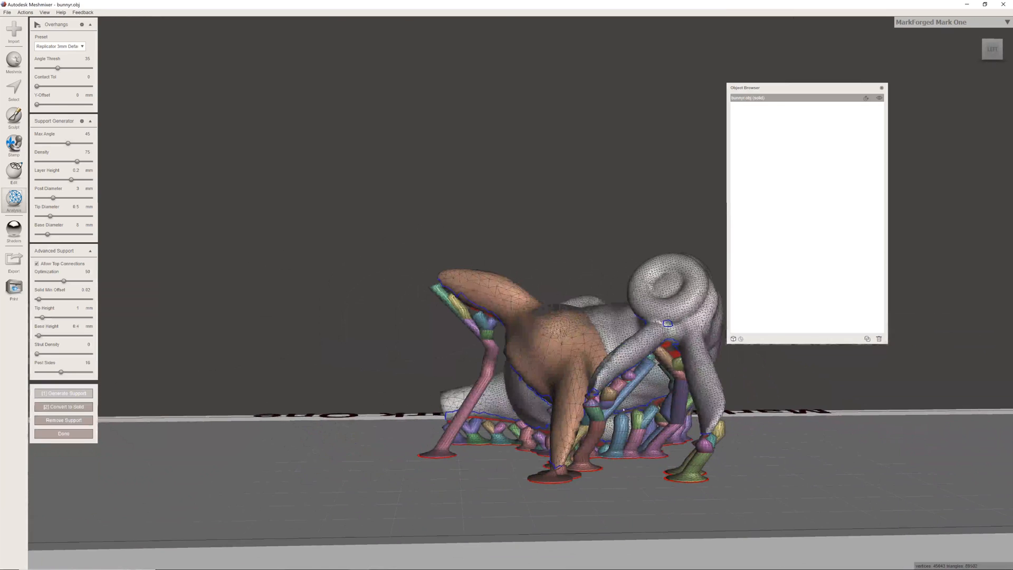
right_drag(623, 409, 291, 418)
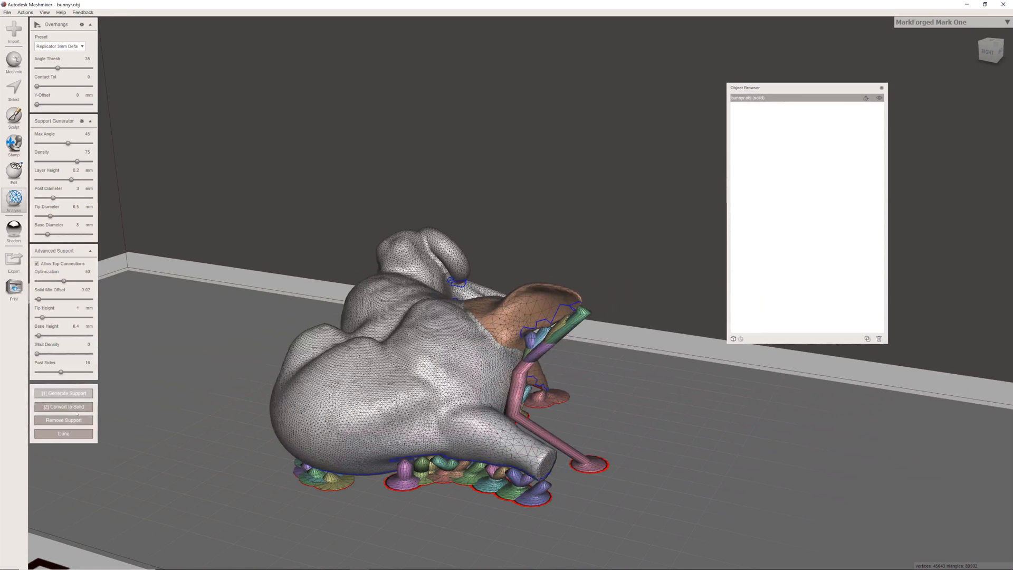
- Convert the generated supports to a solid, replacing the existing support structure, and inspect the merged supports
click(63, 406)
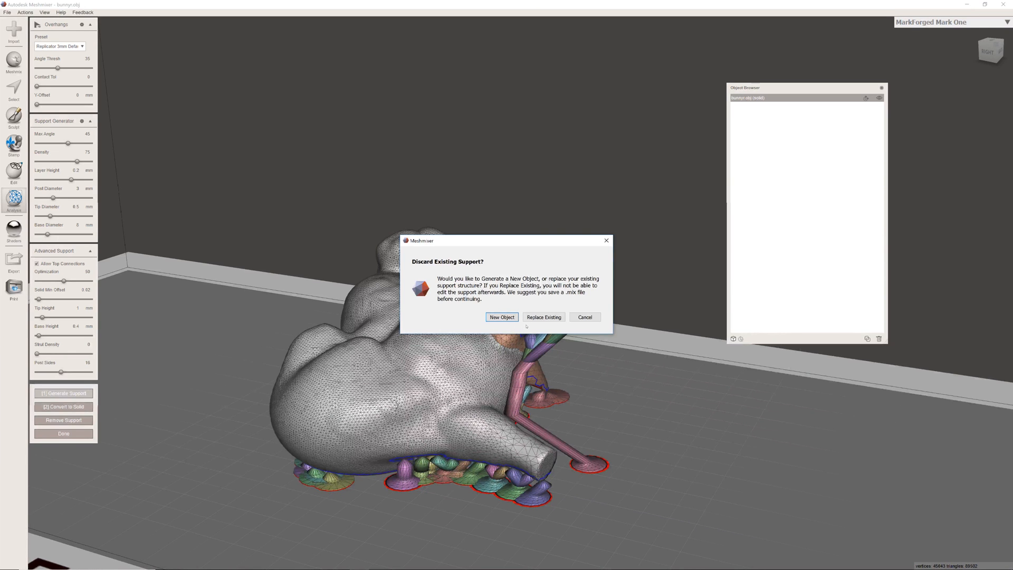
click(540, 317)
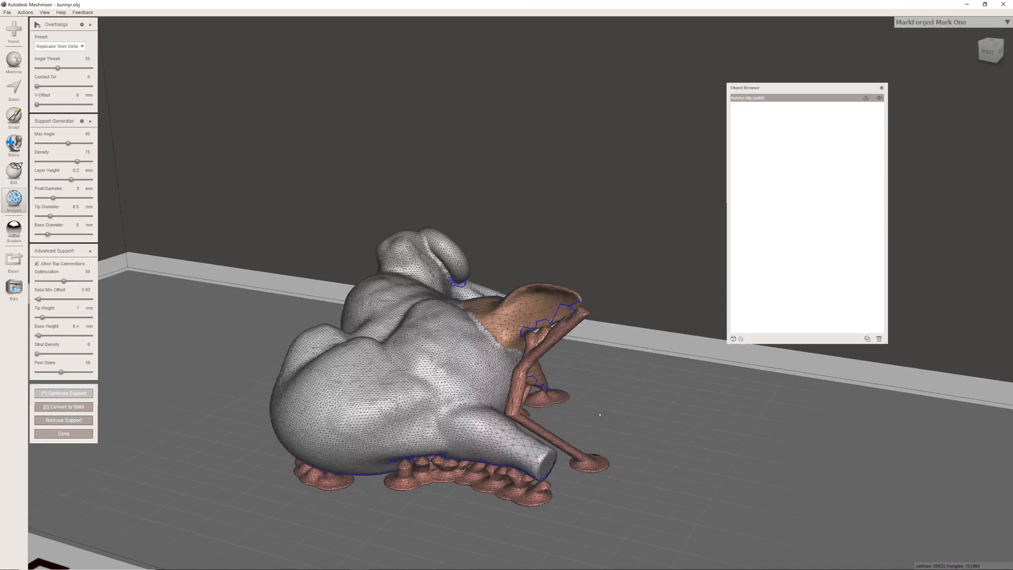
right_drag(608, 330, 429, 329)
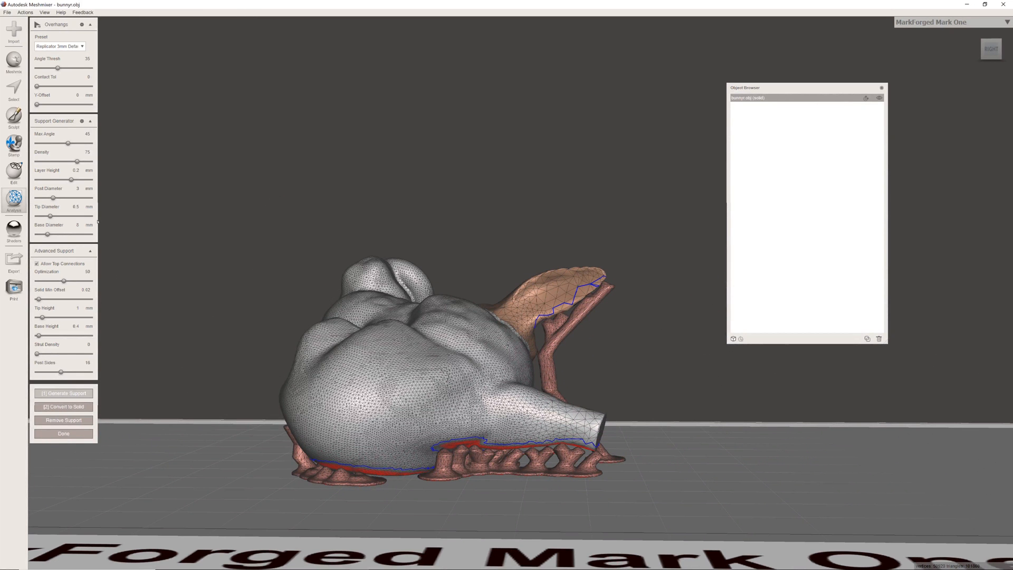
- Check which file formats are available for exporting the mesh, and leave the export without saving
click(7, 12)
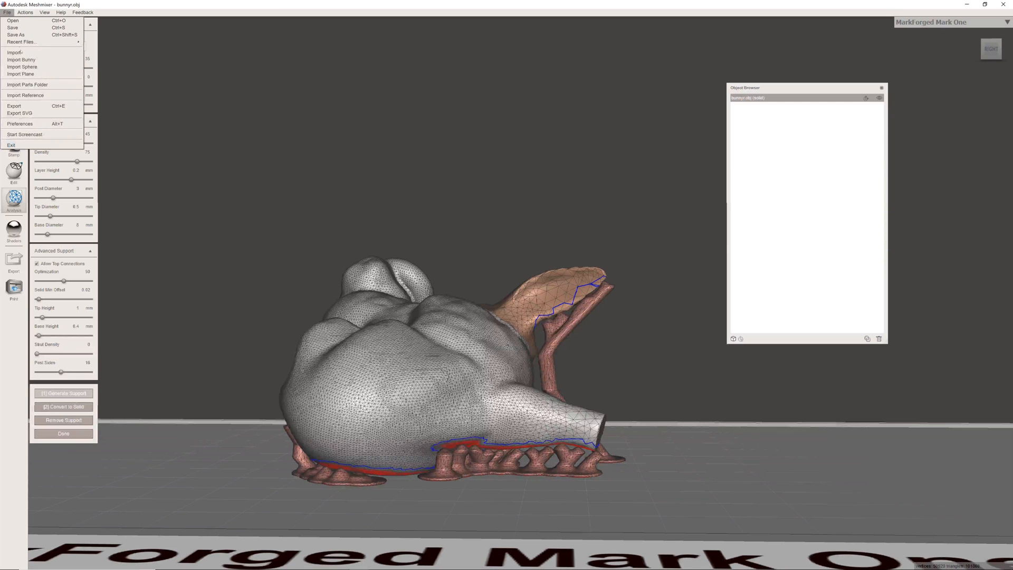
click(14, 105)
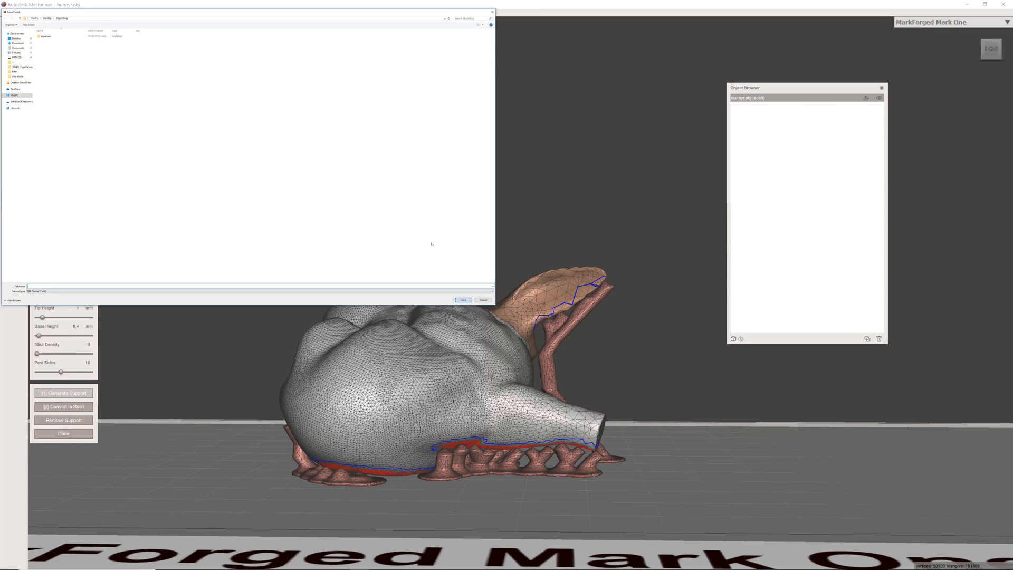
click(193, 290)
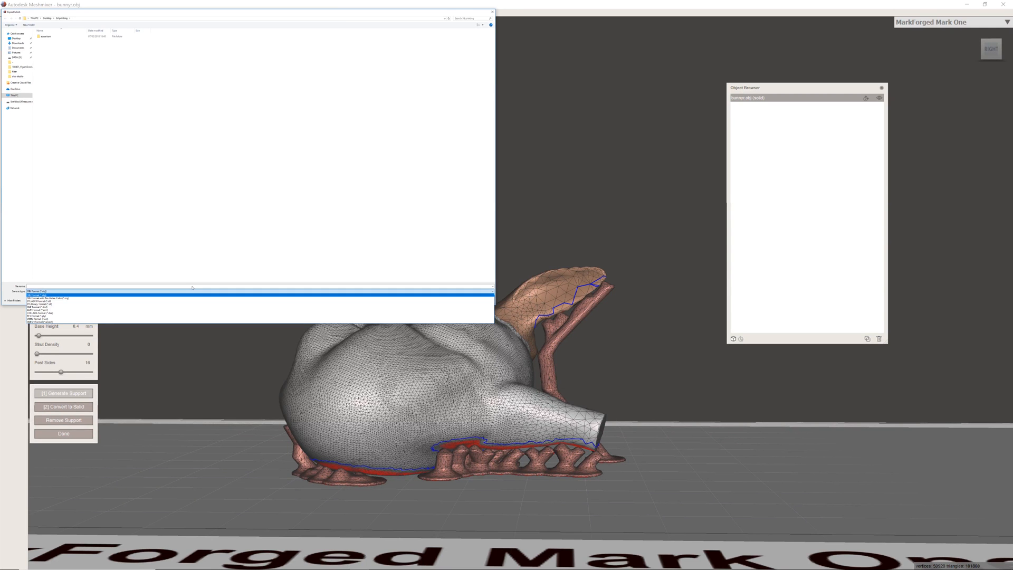
click(451, 110)
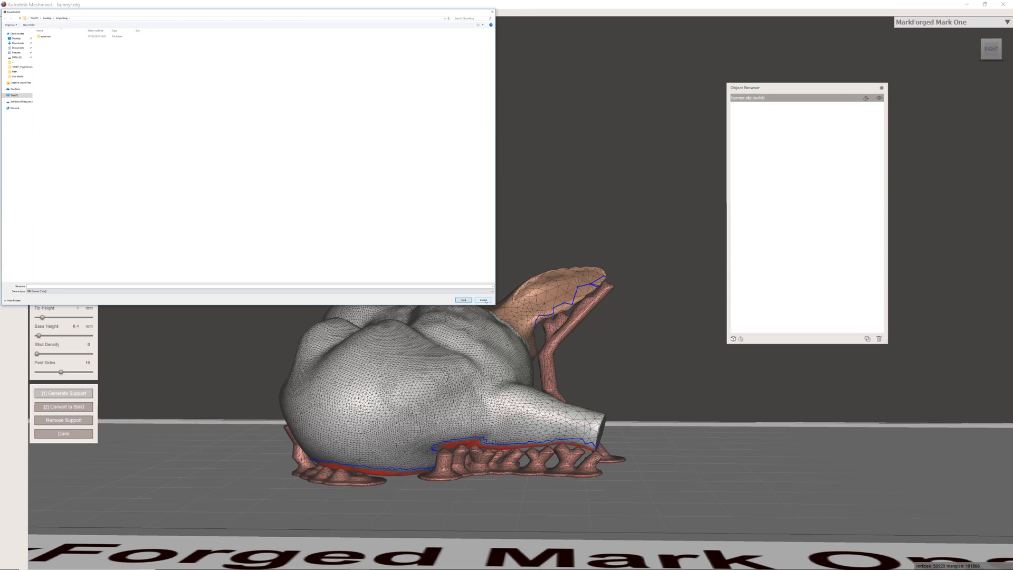
click(483, 300)
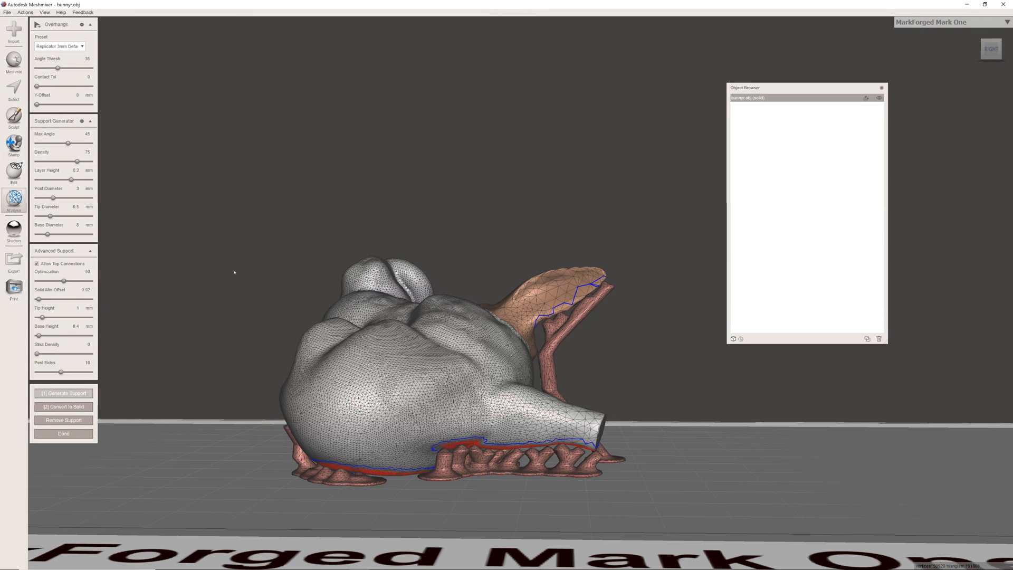